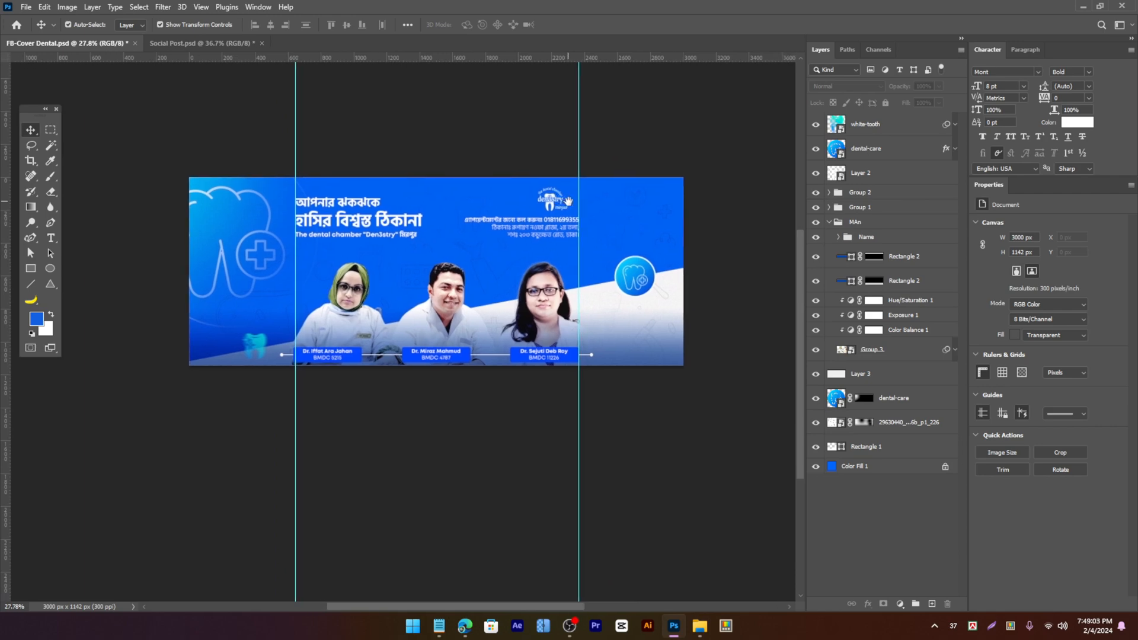
# Step: Examine the Social Post design, and view the purple flyer image in the Downloads folder using File Explorer
pyautogui.click(218, 48)
pyautogui.hscroll(3, 593, 254)
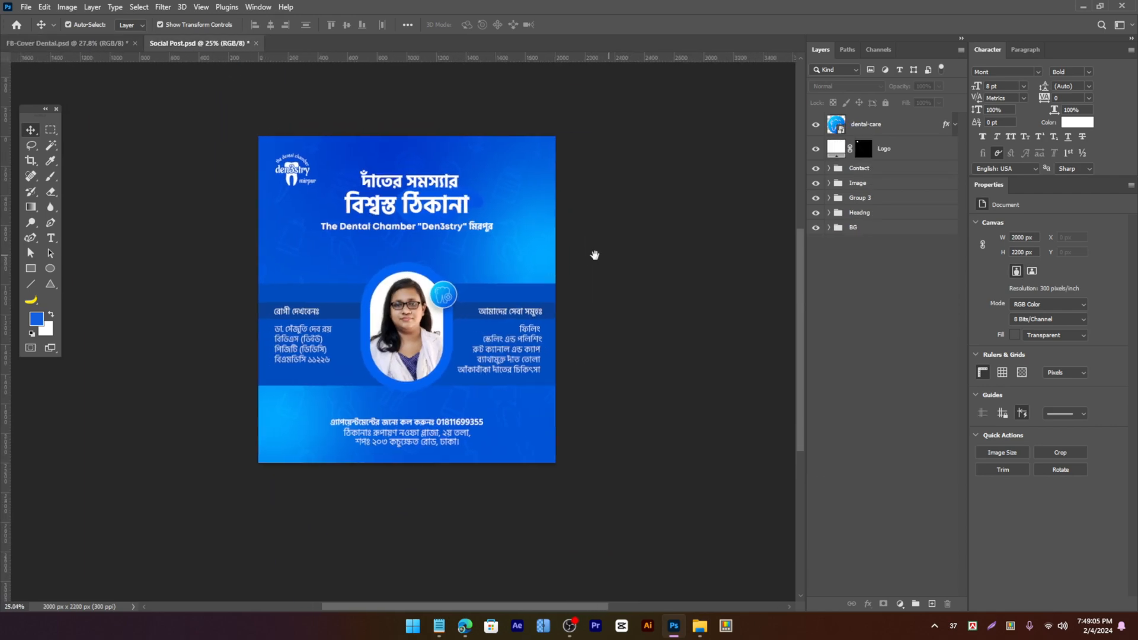
pyautogui.click(699, 625)
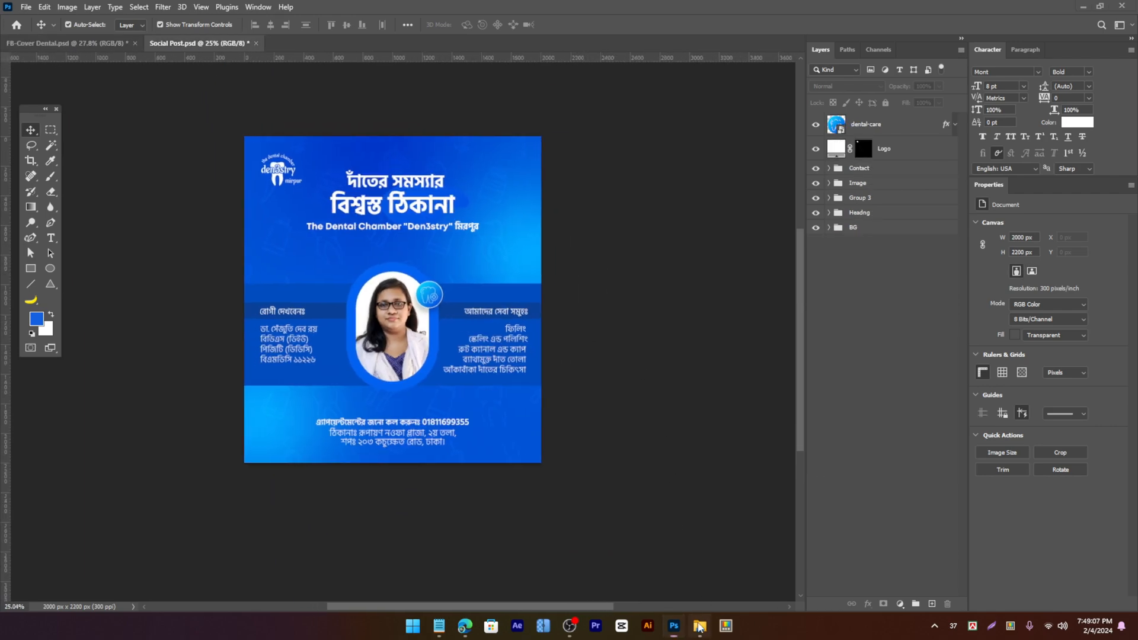
pyautogui.doubleClick(486, 356)
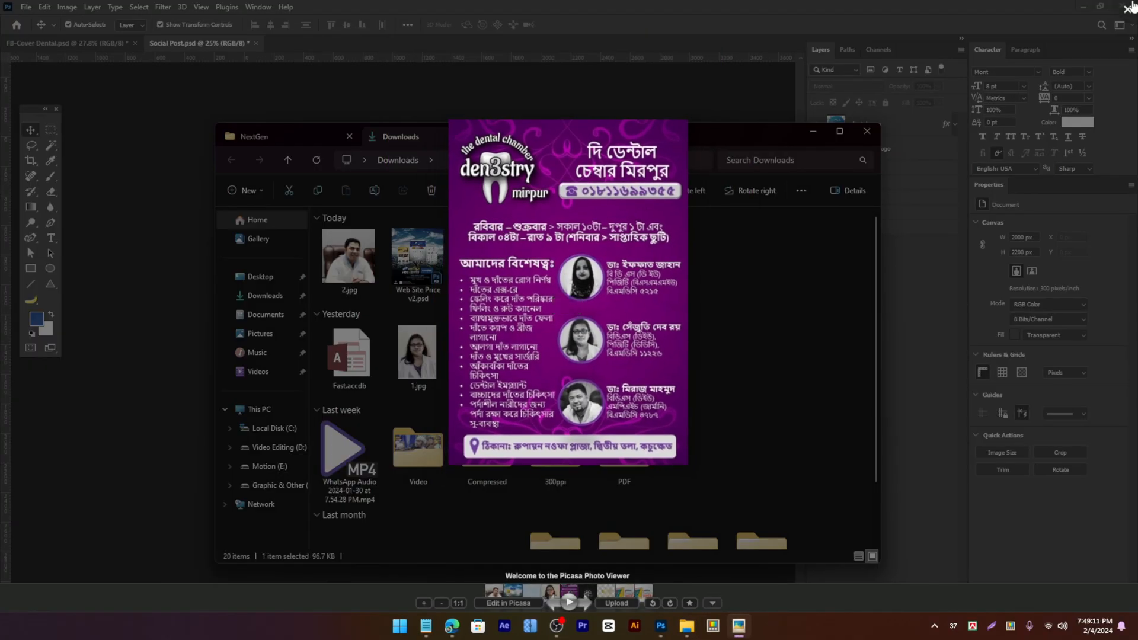
pyautogui.press('Escape')
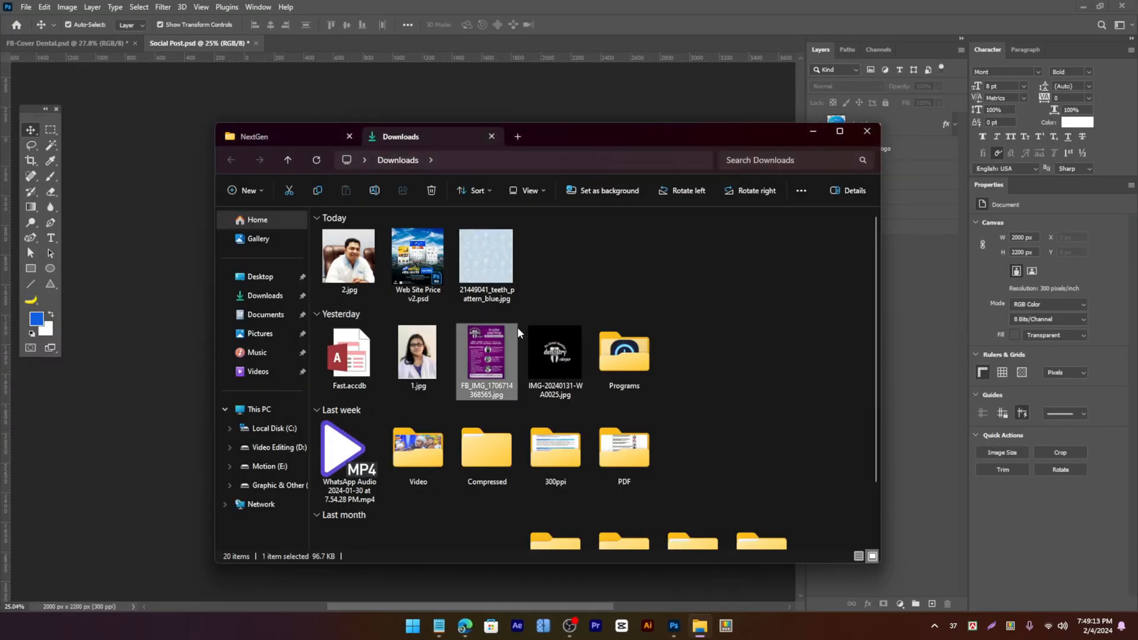
pyautogui.click(666, 250)
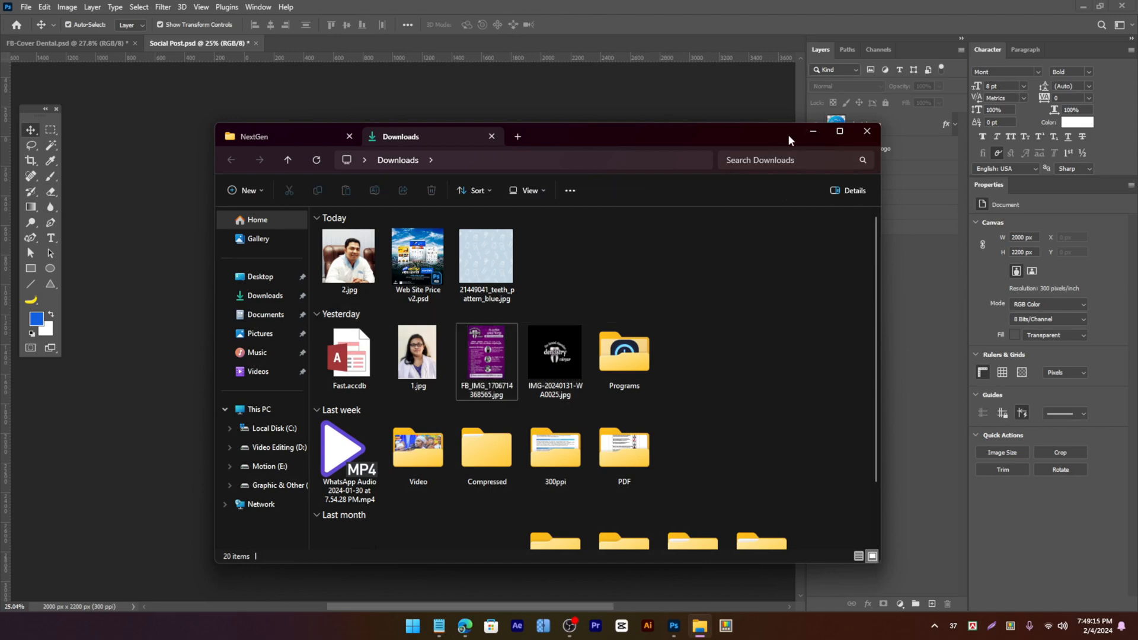
pyautogui.click(812, 131)
# Step: Switch to Notepad and read through the Bengali post text, including the heading lines
pyautogui.click(439, 625)
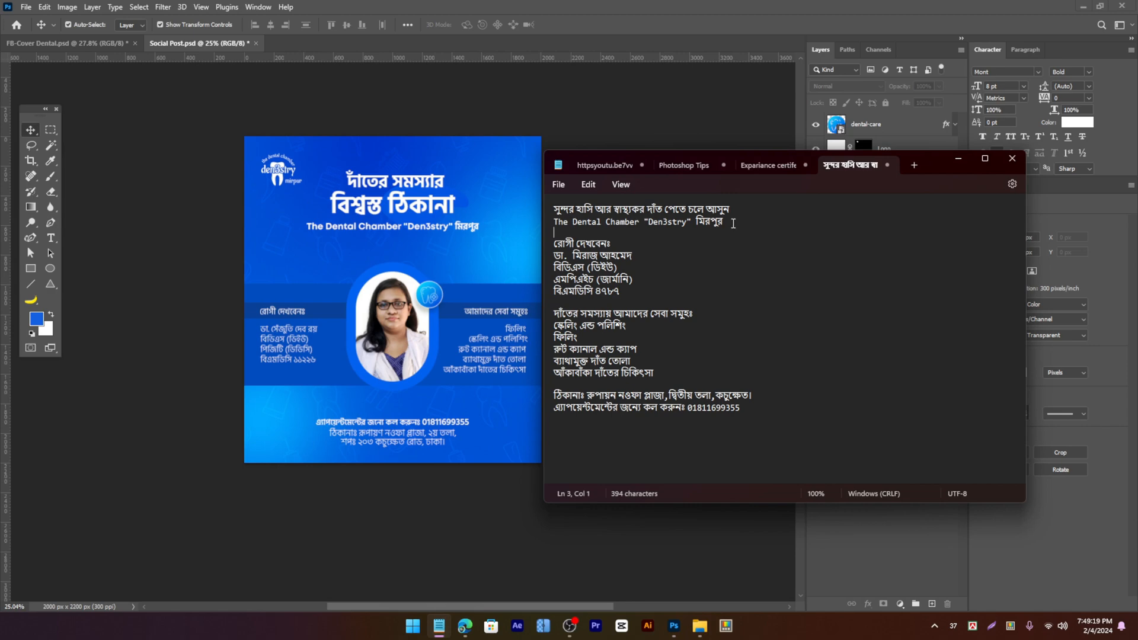
pyautogui.moveTo(929, 158); pyautogui.dragTo(942, 141)
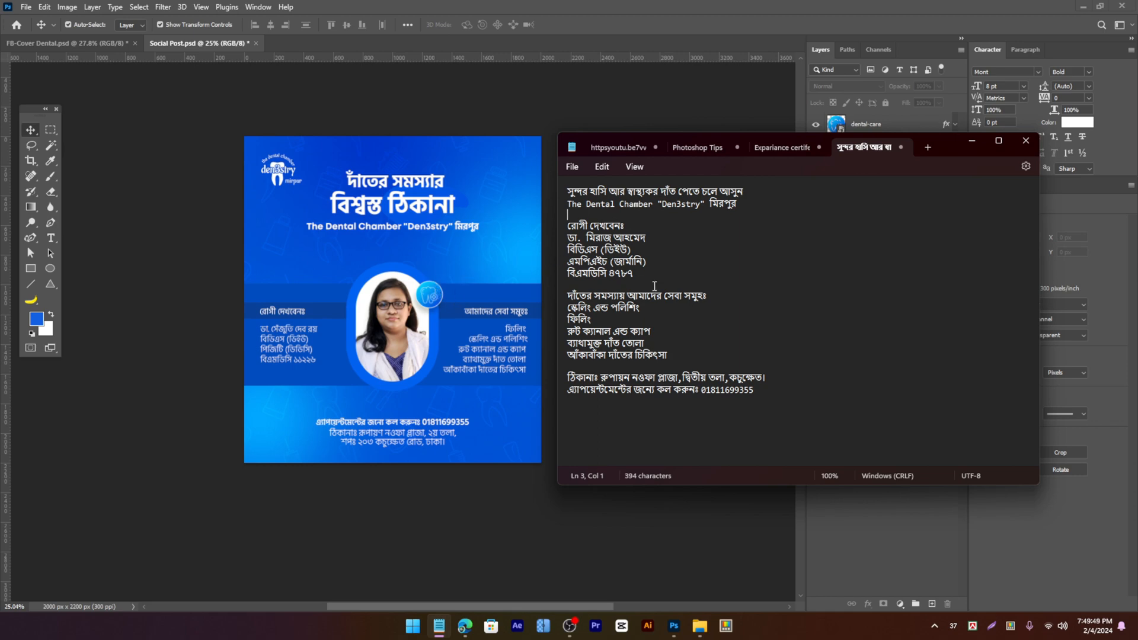
pyautogui.moveTo(776, 197); pyautogui.dragTo(598, 196)
pyautogui.click(753, 205)
pyautogui.click(971, 140)
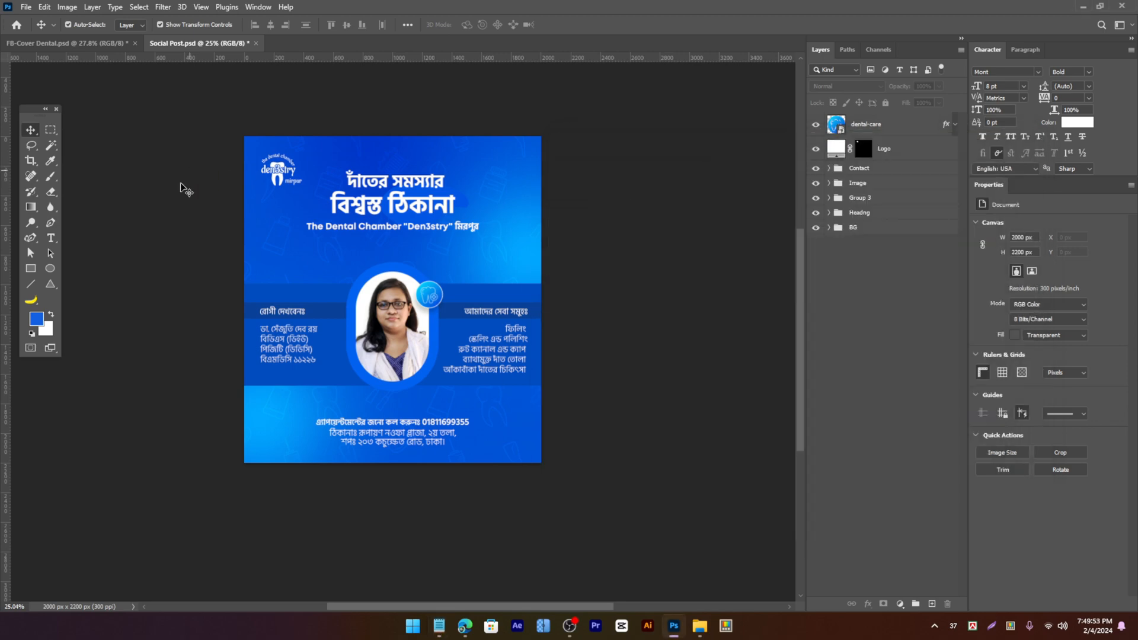
# Step: Examine the layout of the Social Post design and compare it with the FB-Cover Dental banner
pyautogui.scroll(1, 374, 219)
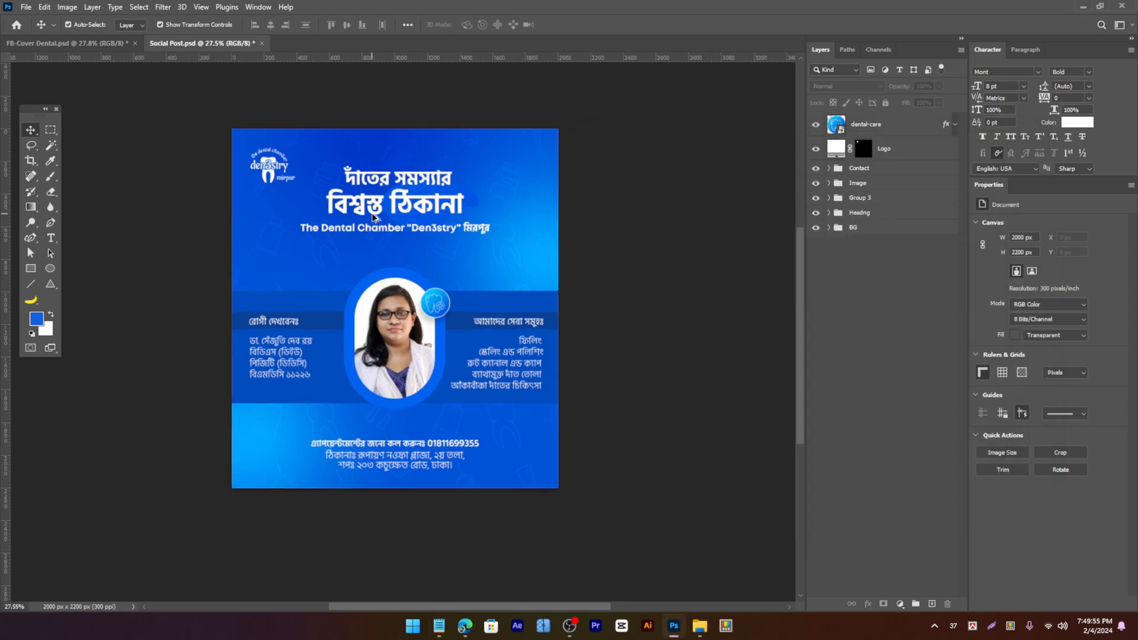
pyautogui.scroll(-1, 377, 224)
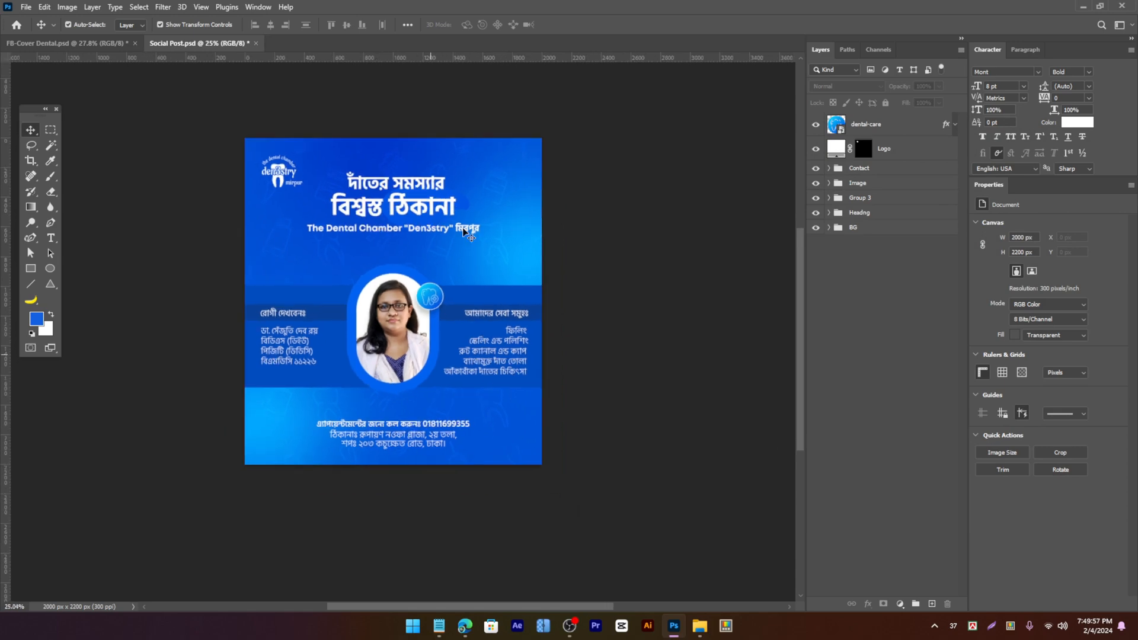
pyautogui.scroll(1, 370, 333)
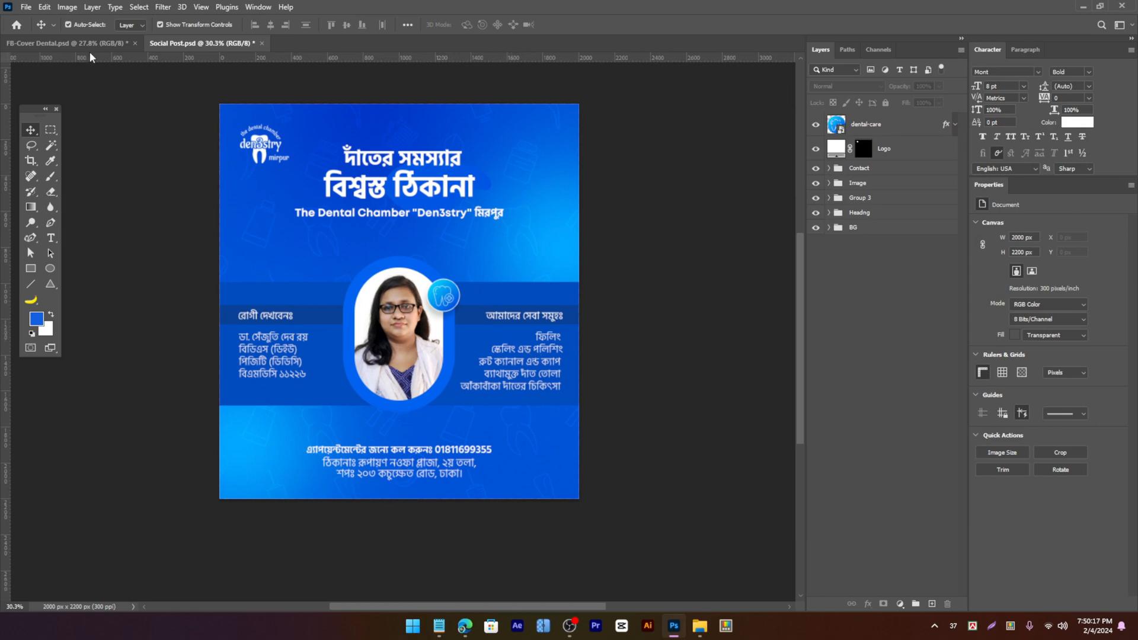
pyautogui.click(110, 44)
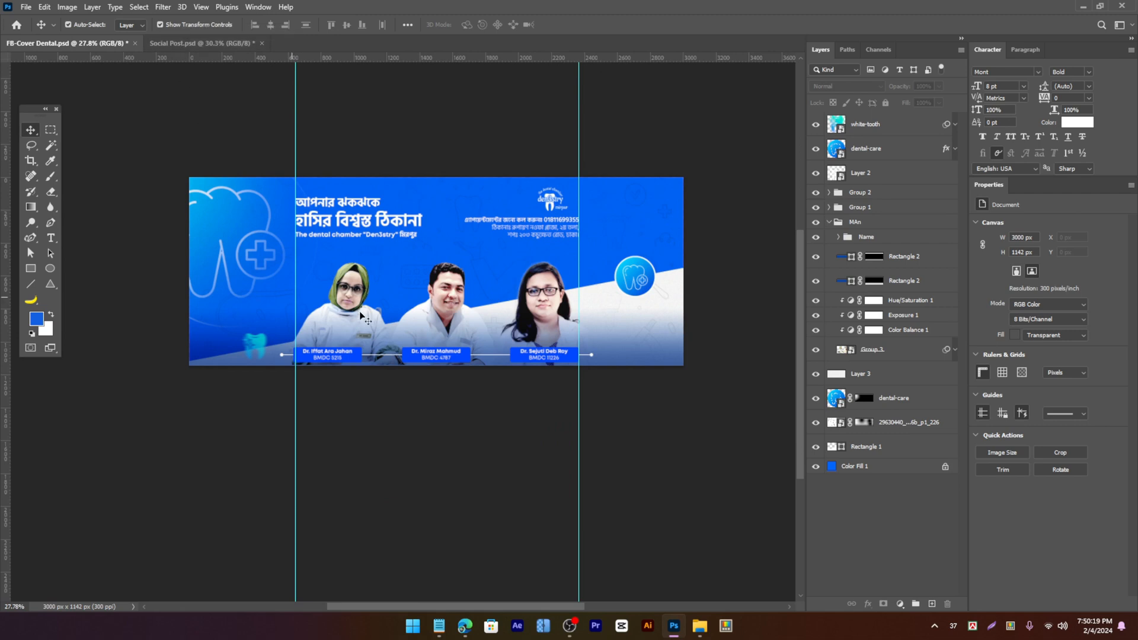
pyautogui.click(224, 44)
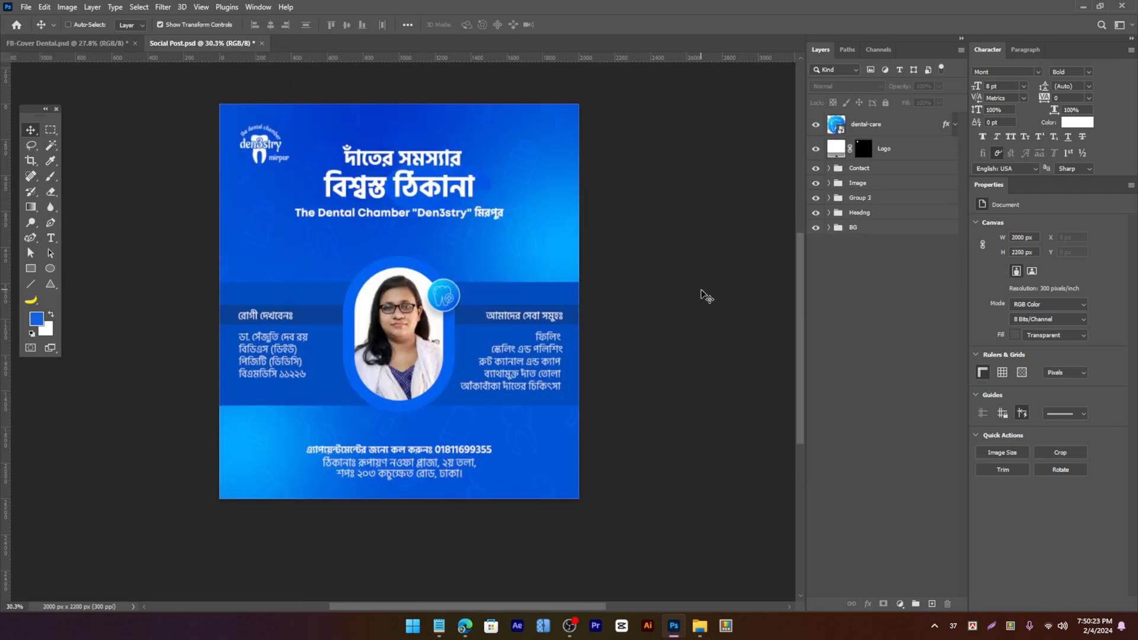
# Step: Create a new 2000 x 2200 px document at 300 ppi in 8-bit RGB Color with a white background
pyautogui.hotkey('ctrl', 'n')
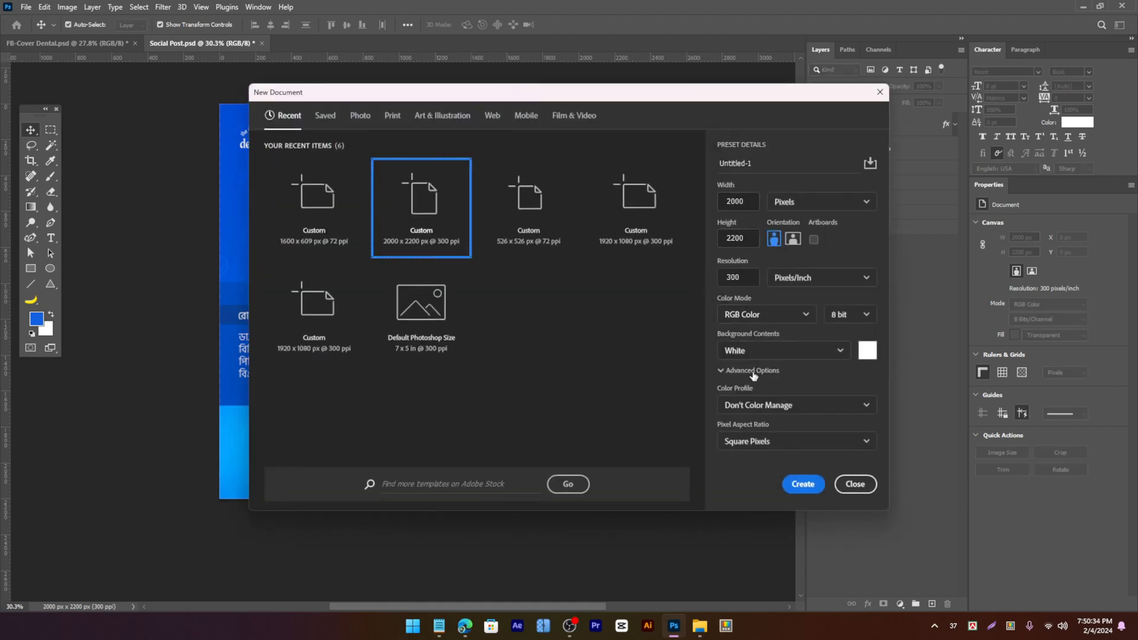
pyautogui.click(803, 486)
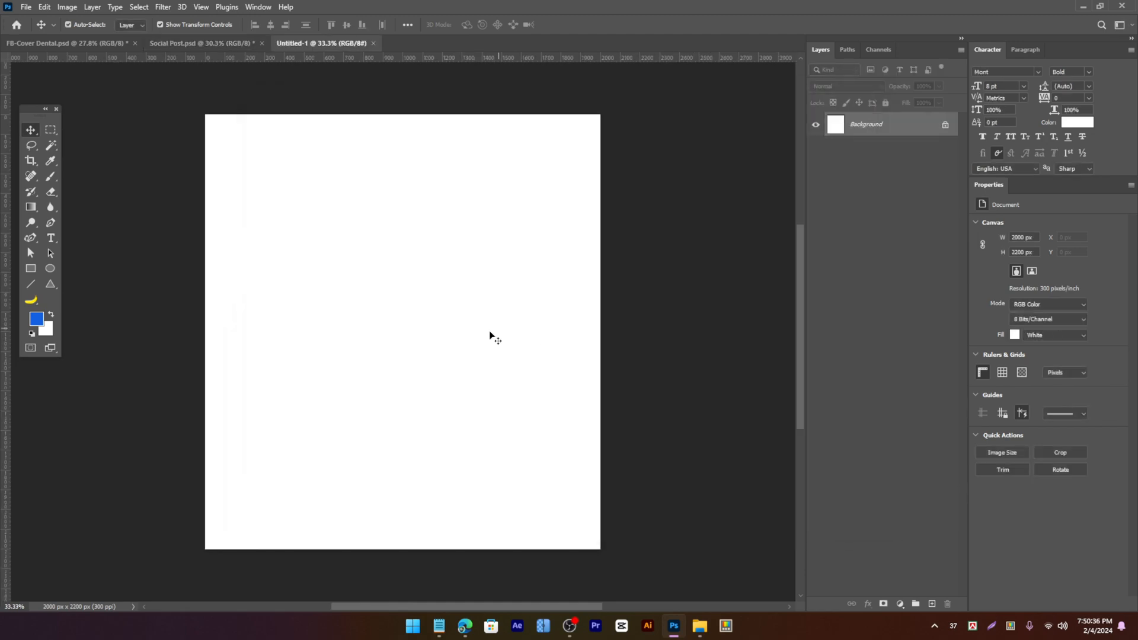
# Step: Draw a 100 x 100 px blue square in the Social Post document and copy it into the new document
pyautogui.click(199, 43)
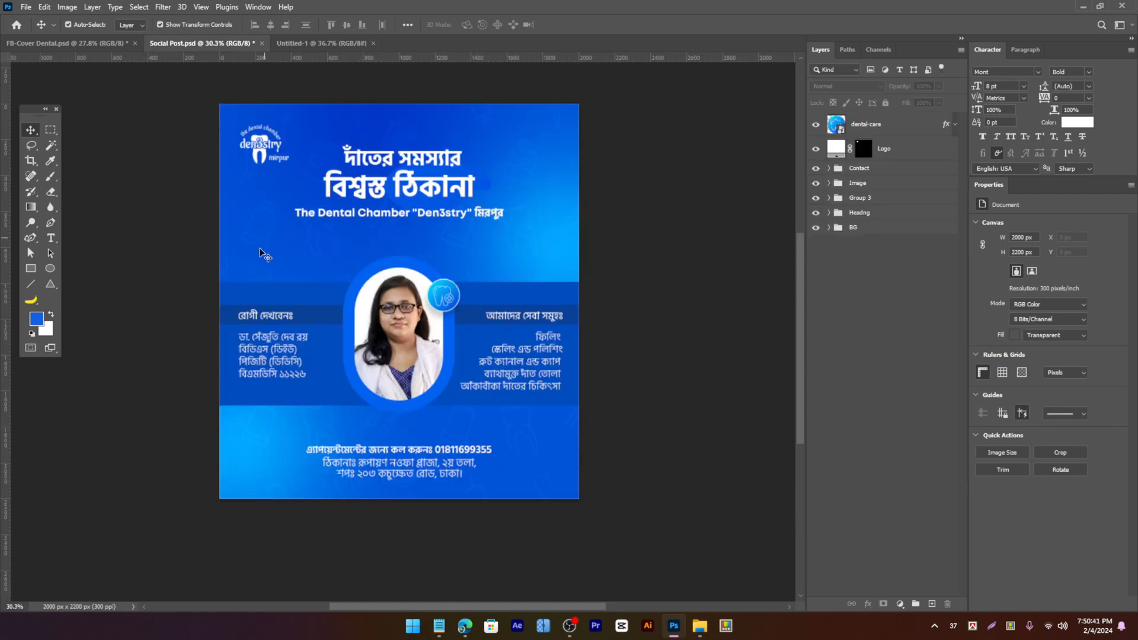
pyautogui.scroll(4, 237, 122)
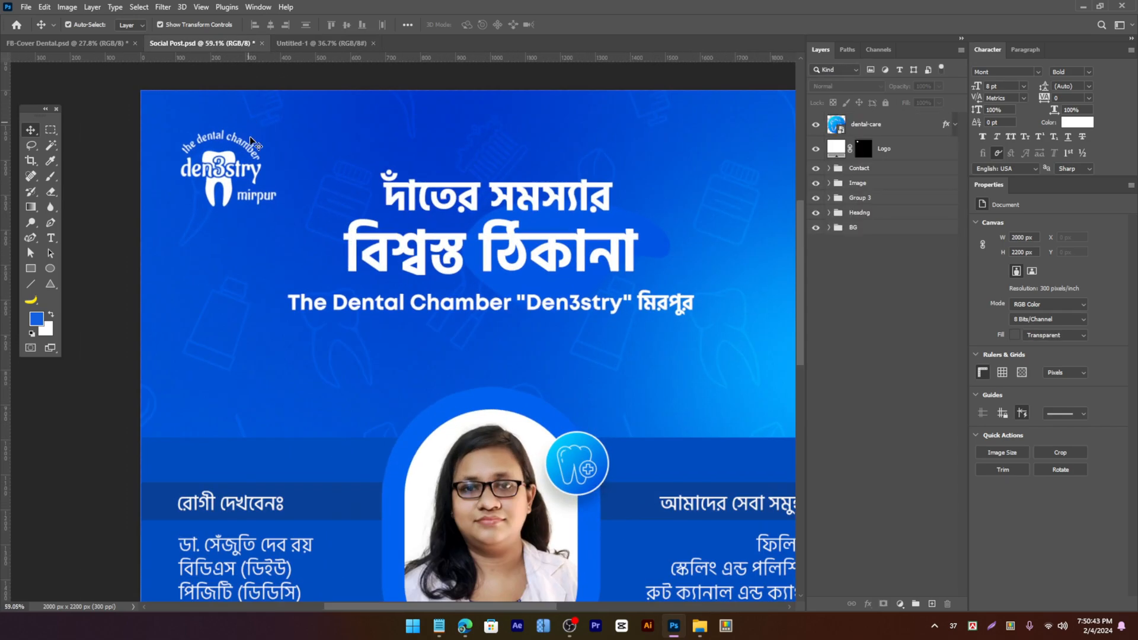
pyautogui.click(30, 267)
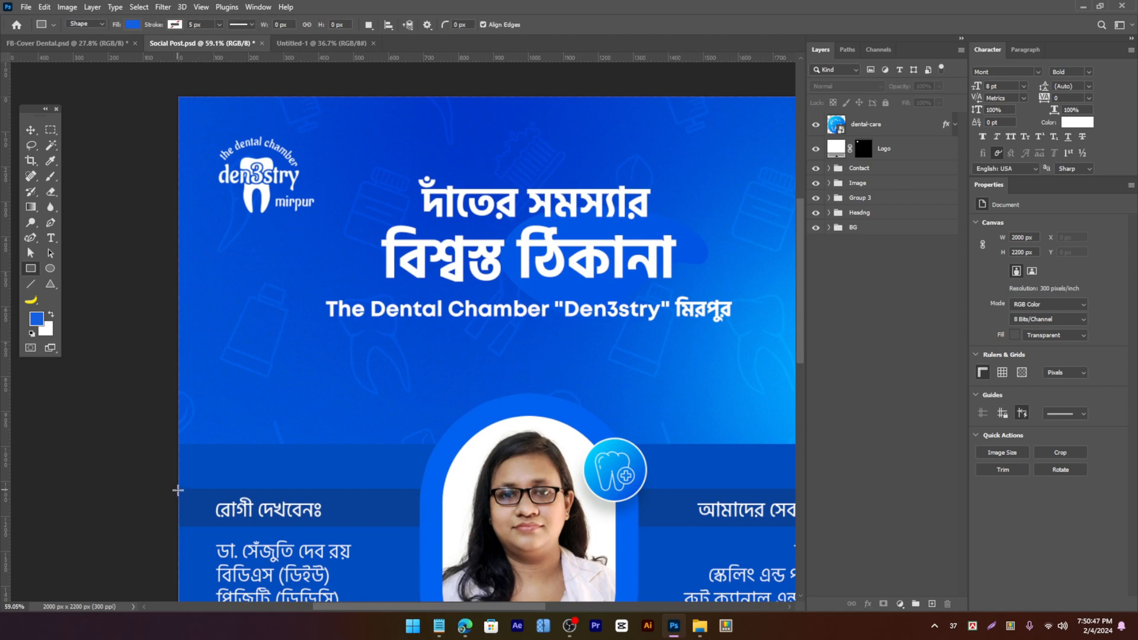
pyautogui.moveTo(179, 490); pyautogui.dragTo(328, 11)
pyautogui.press('v')
pyautogui.moveTo(358, 47); pyautogui.dragTo(332, 196)
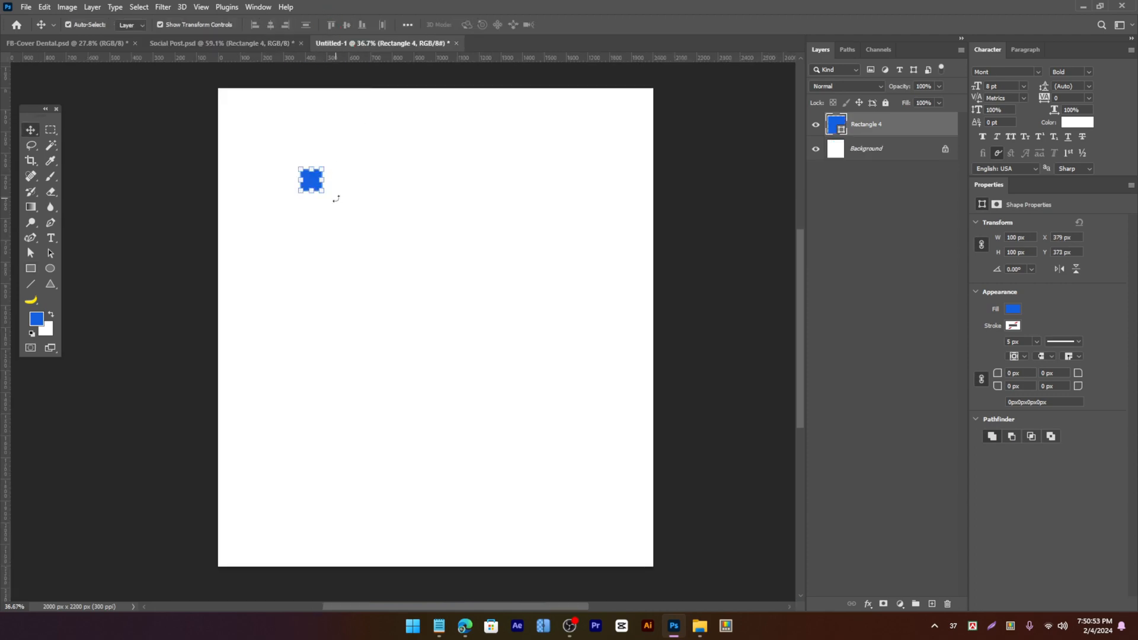
# Step: Align the blue square to the left edge of the canvas in the new document and clear the selection
pyautogui.click(255, 25)
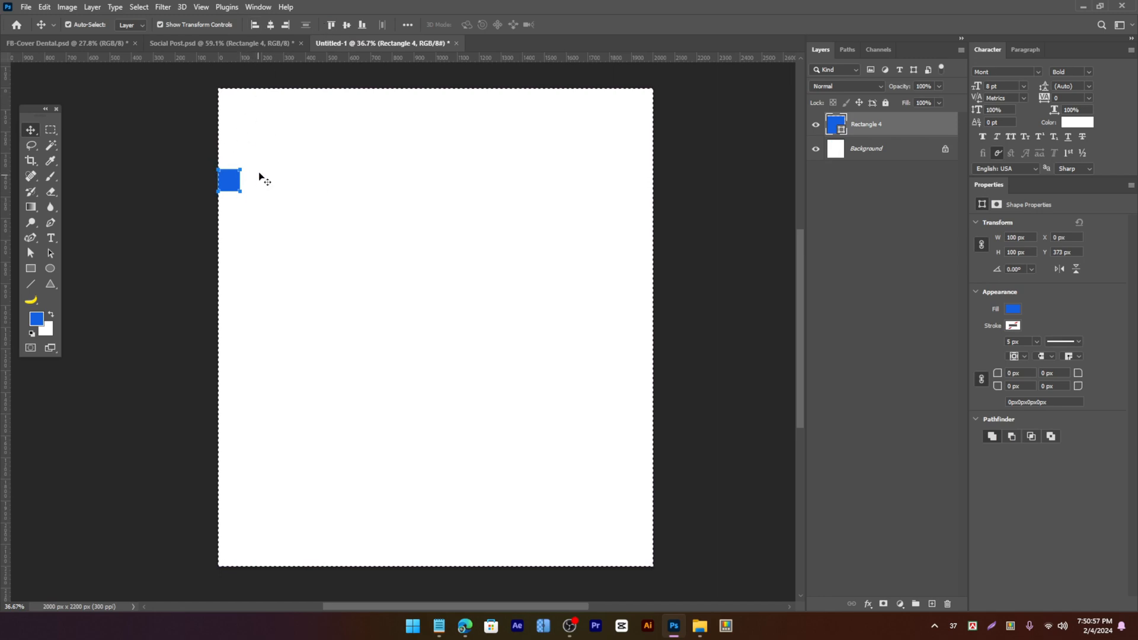
pyautogui.scroll(5, 239, 169)
pyautogui.moveTo(246, 127); pyautogui.dragTo(246, 150)
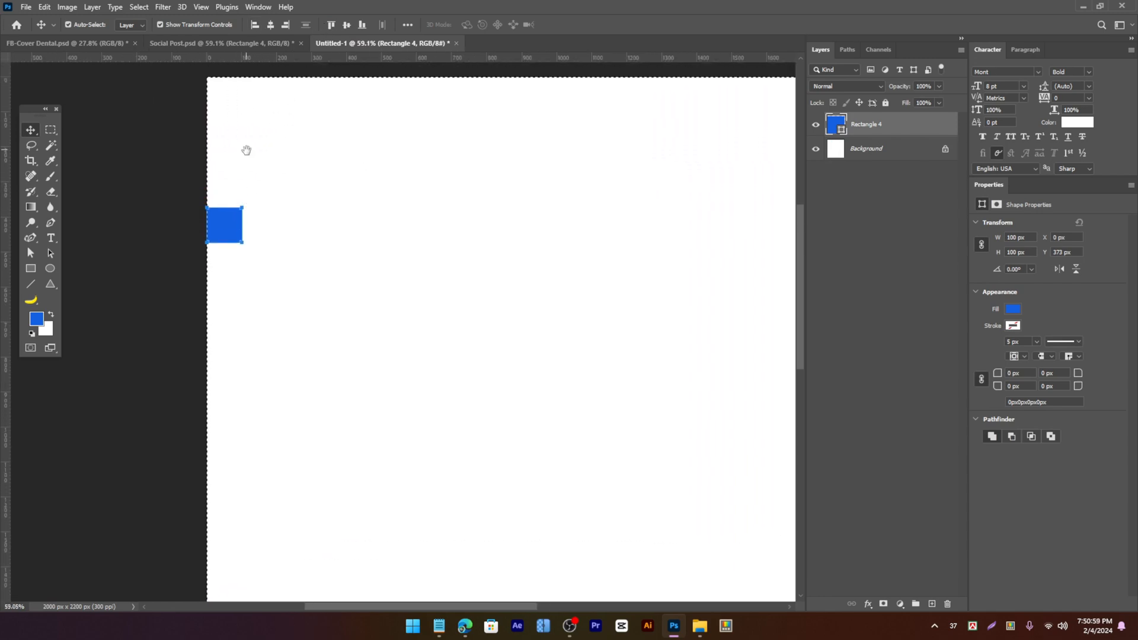
pyautogui.hotkey('ctrl', 'd')
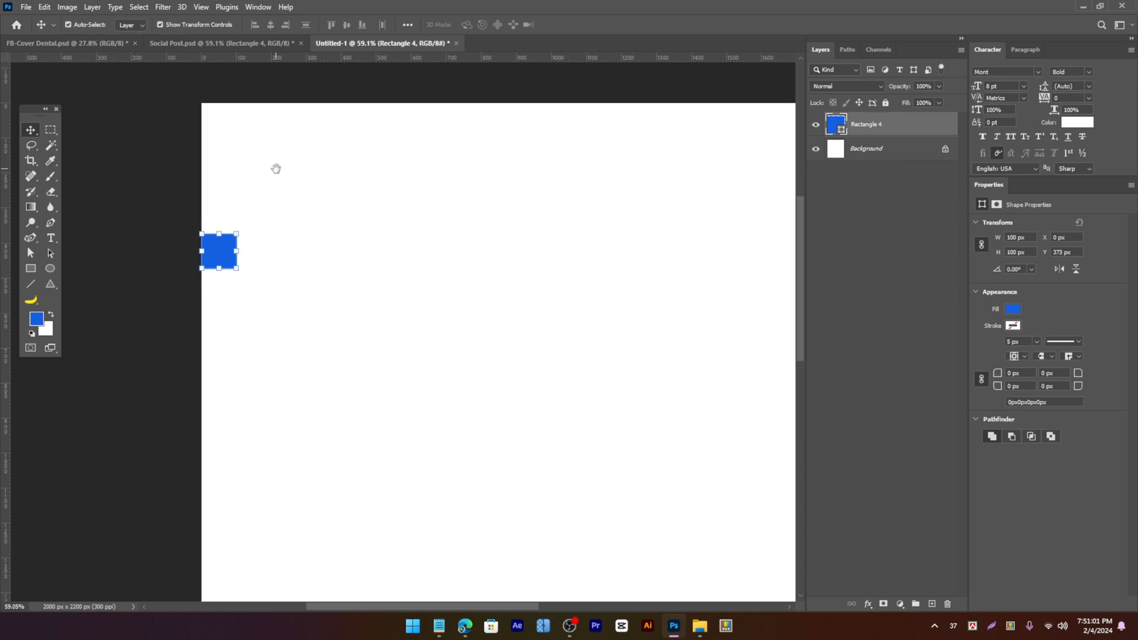
# Step: Align the square to the canvas's top-left corner and place vertical and horizontal guides along its inner edges at 100 px
pyautogui.click(272, 47)
pyautogui.scroll(-5, 312, 200)
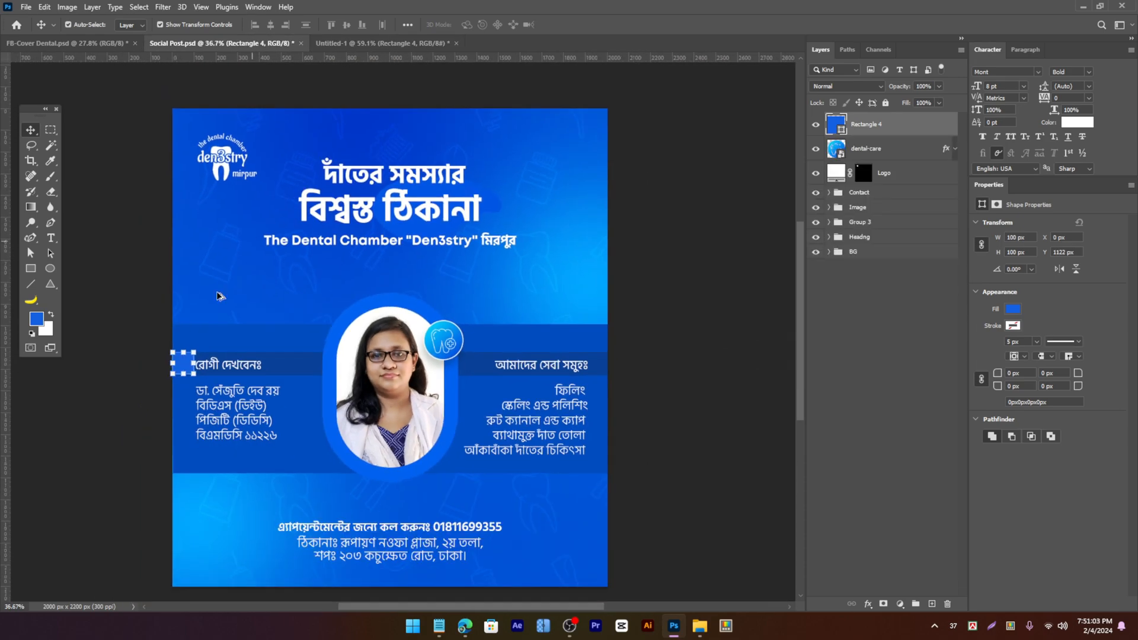
pyautogui.scroll(2, 262, 314)
pyautogui.scroll(-2, 263, 313)
pyautogui.hotkey('ctrl', 'Tab')
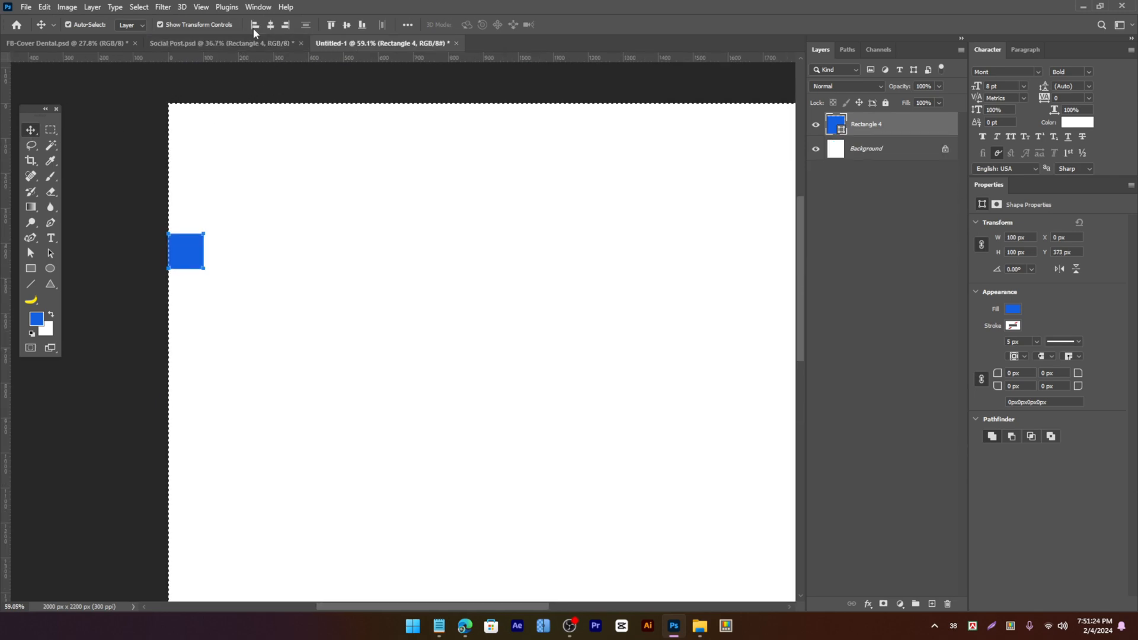
pyautogui.click(331, 25)
pyautogui.moveTo(268, 59); pyautogui.dragTo(236, 138)
# Step: Align the square to the canvas's right edge and place a vertical guide along its inner side at 1900 px
pyautogui.hotkey('ctrl', '-')
pyautogui.hotkey('ctrl', '-')
pyautogui.click(285, 25)
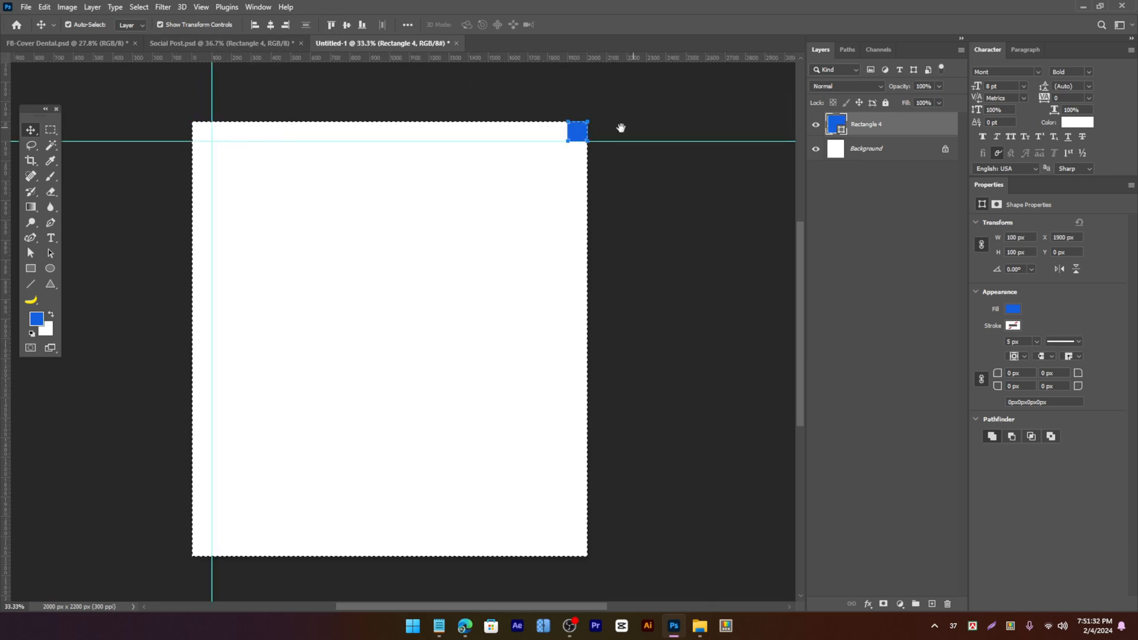
pyautogui.scroll(3, 592, 112)
pyautogui.scroll(2, 599, 102)
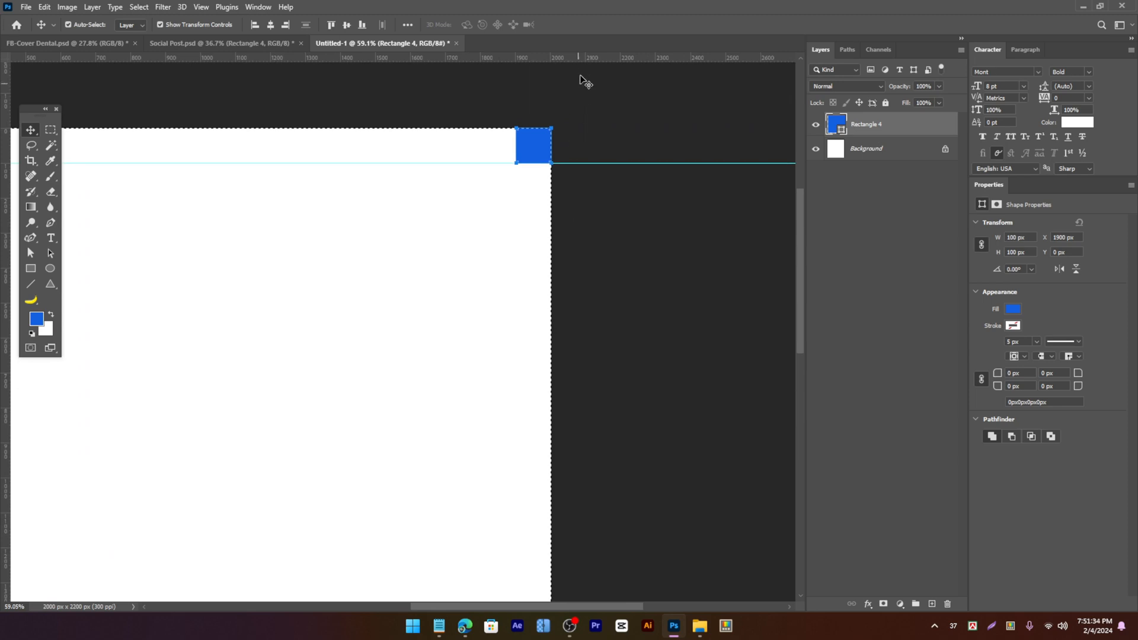
pyautogui.moveTo(584, 62); pyautogui.dragTo(516, 122)
# Step: Align the square to the canvas's bottom edge, place a horizontal guide on its upper side at 2100 px, and remove the square
pyautogui.hotkey('ctrl', '-')
pyautogui.hotkey('ctrl', '-')
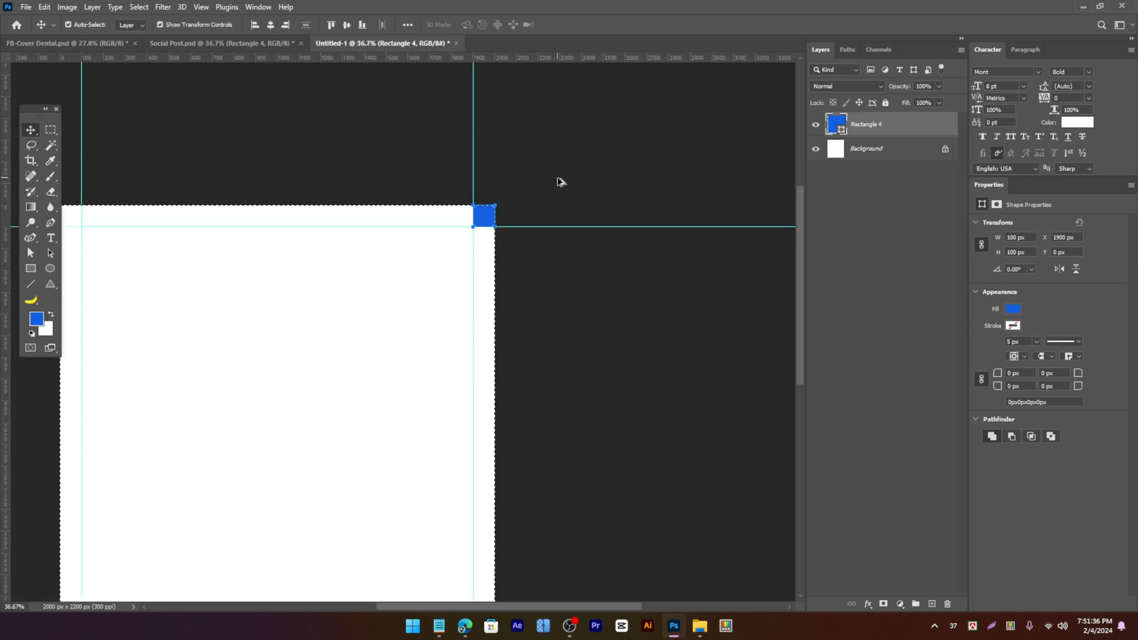
pyautogui.hotkey('ctrl', '-')
pyautogui.moveTo(290, 423); pyautogui.dragTo(431, 273)
pyautogui.scroll(5, 444, 379)
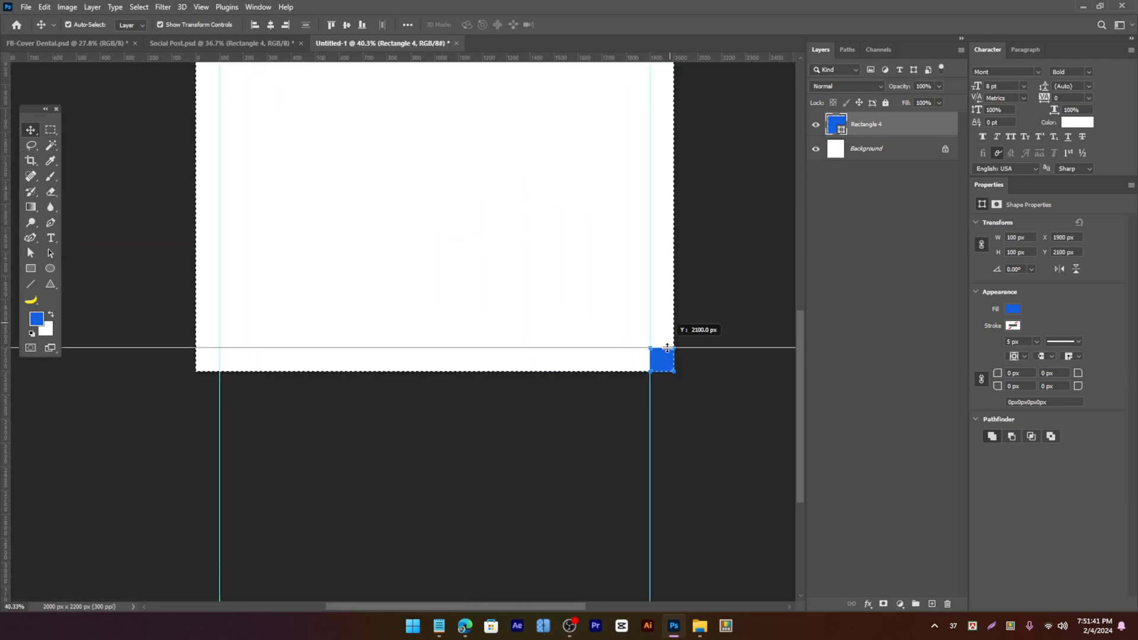
pyautogui.moveTo(665, 346); pyautogui.dragTo(666, 347)
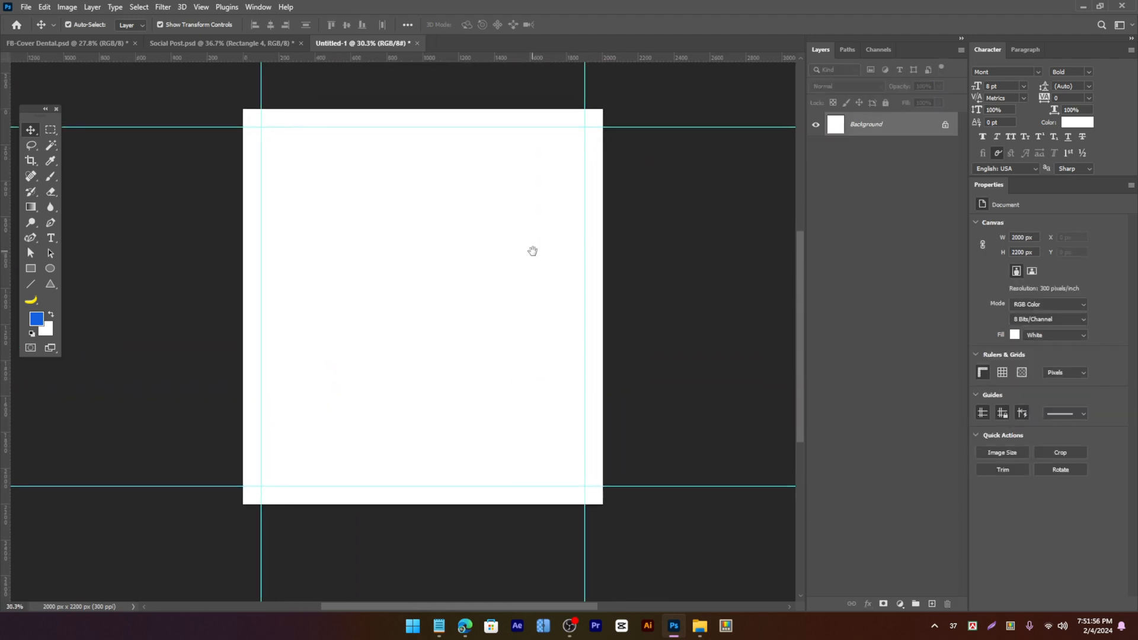
# Step: Add a blue Solid Color fill layer, and unlock the white Background layer and move it above the fill
pyautogui.click(899, 603)
pyautogui.click(921, 393)
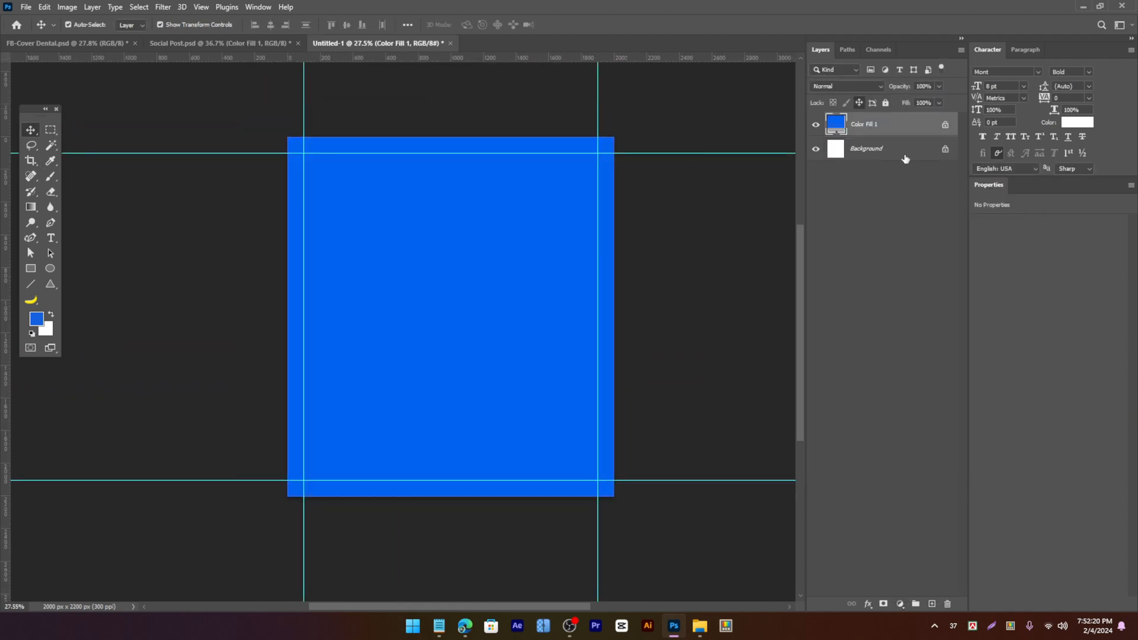
pyautogui.click(928, 155)
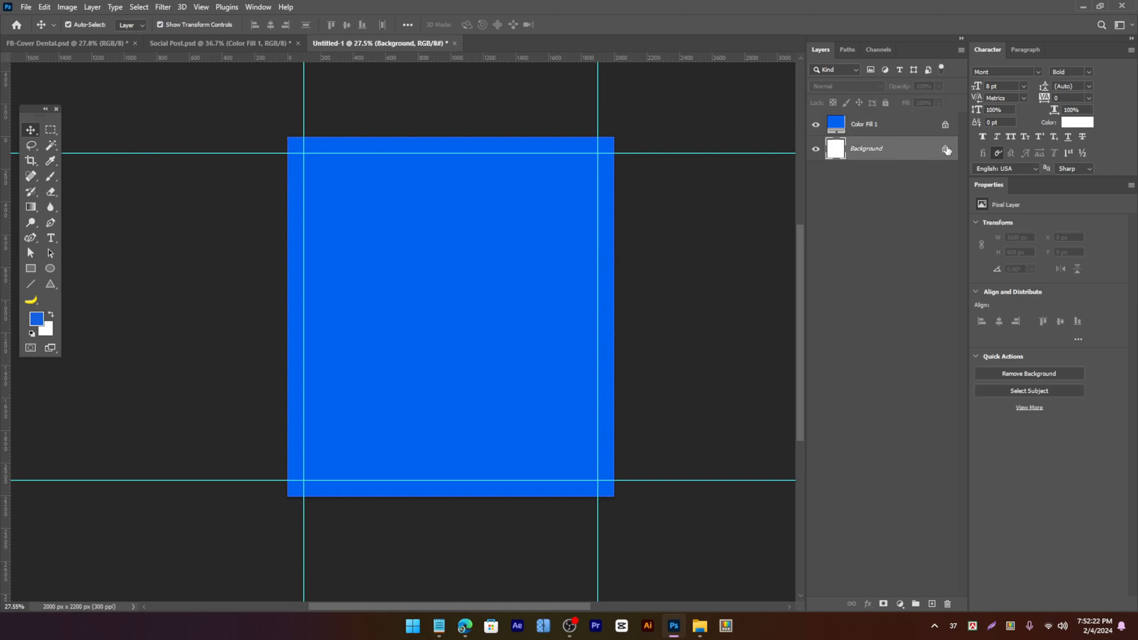
pyautogui.click(945, 149)
pyautogui.moveTo(900, 151); pyautogui.dragTo(865, 117)
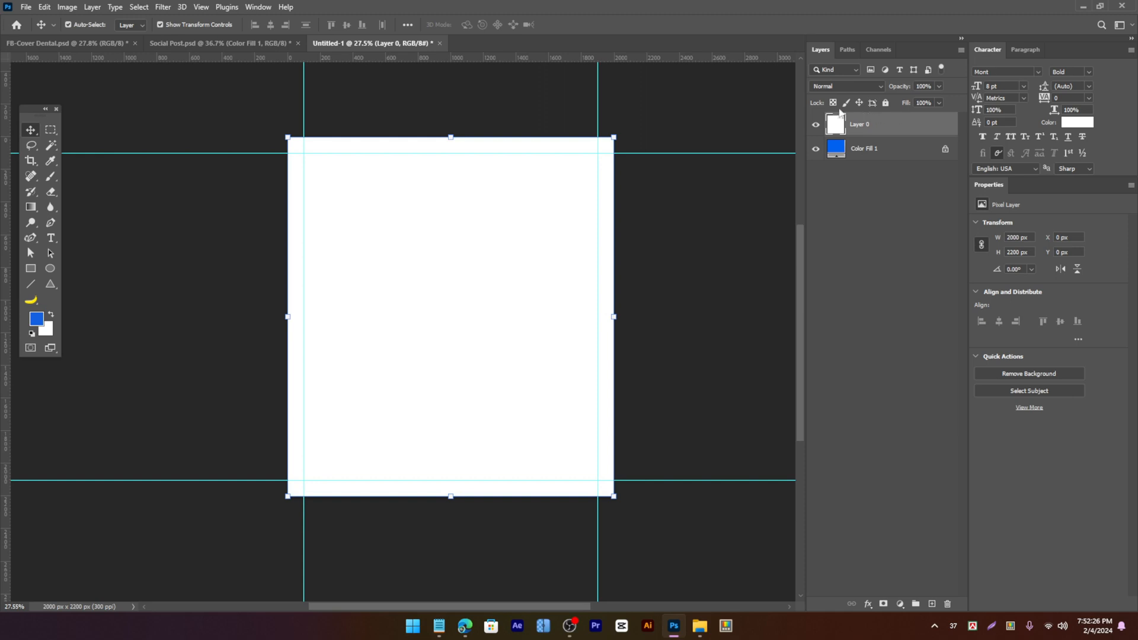
# Step: Set the white layer's blend mode to Multiply and lock its position
pyautogui.click(841, 87)
pyautogui.click(835, 131)
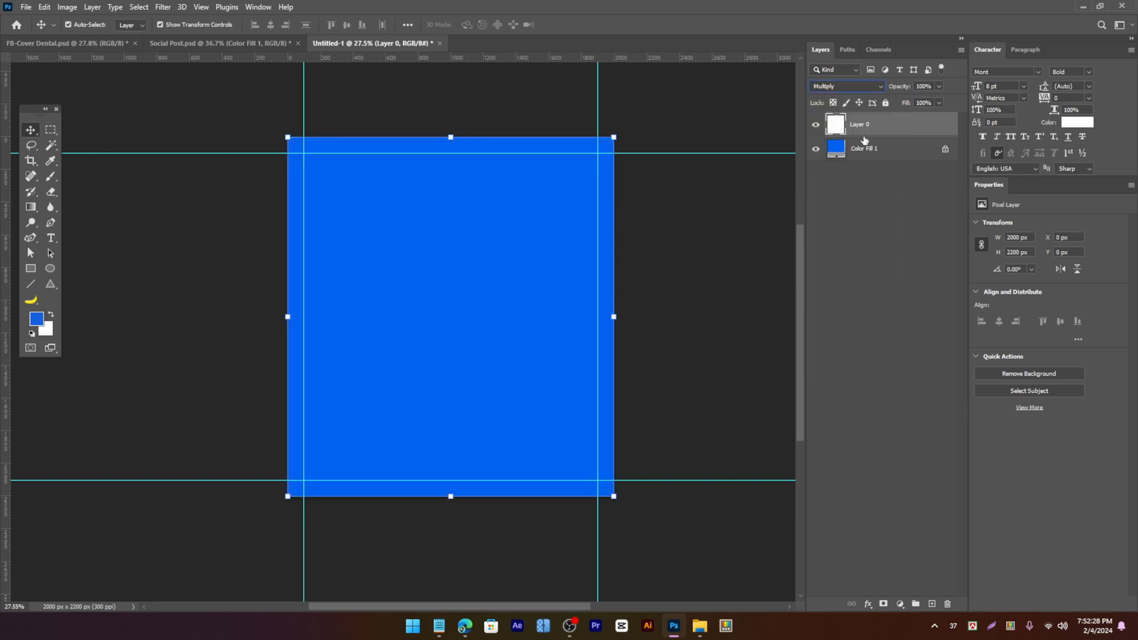
pyautogui.moveTo(658, 210); pyautogui.dragTo(641, 205)
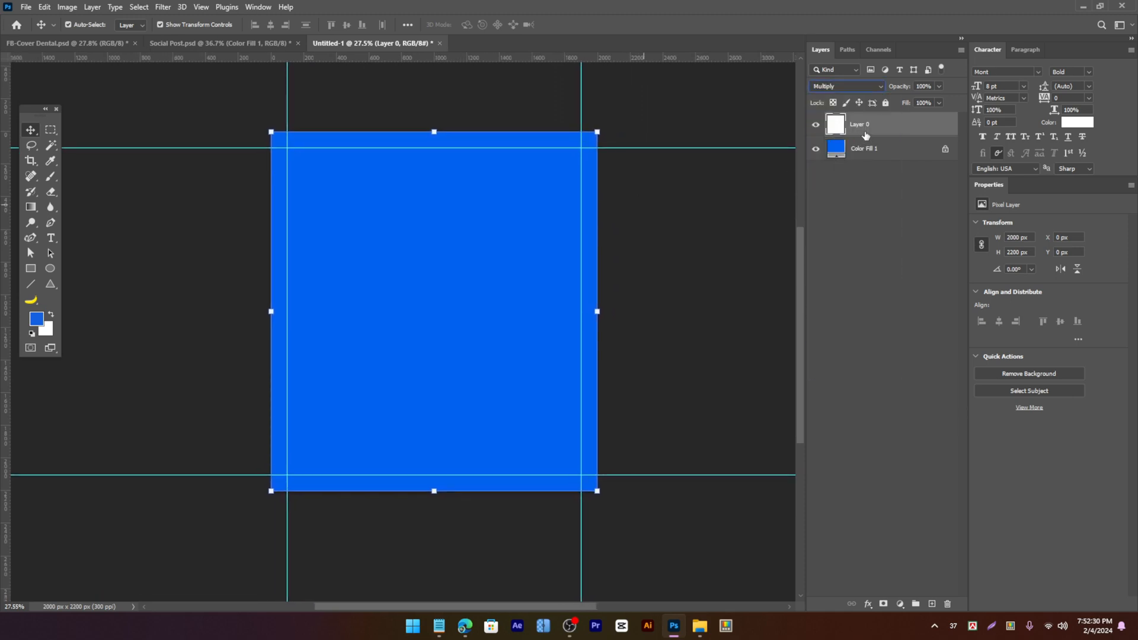
pyautogui.click(859, 103)
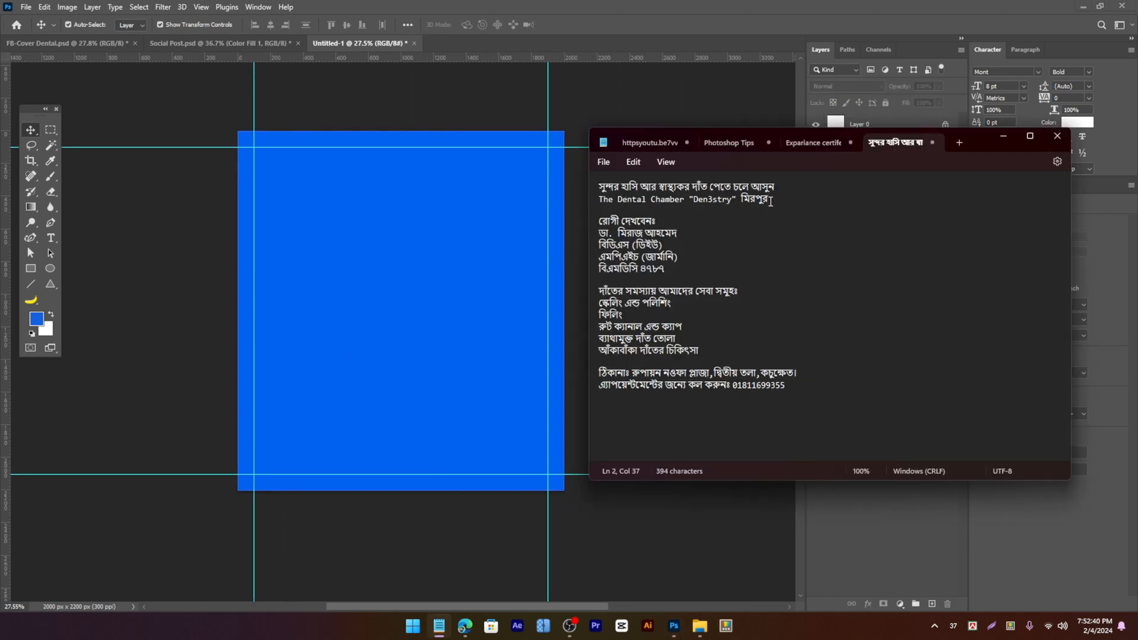
# Step: Compare the heading text in the notes file with the heading of the existing Social Post design
pyautogui.moveTo(770, 202); pyautogui.dragTo(596, 188)
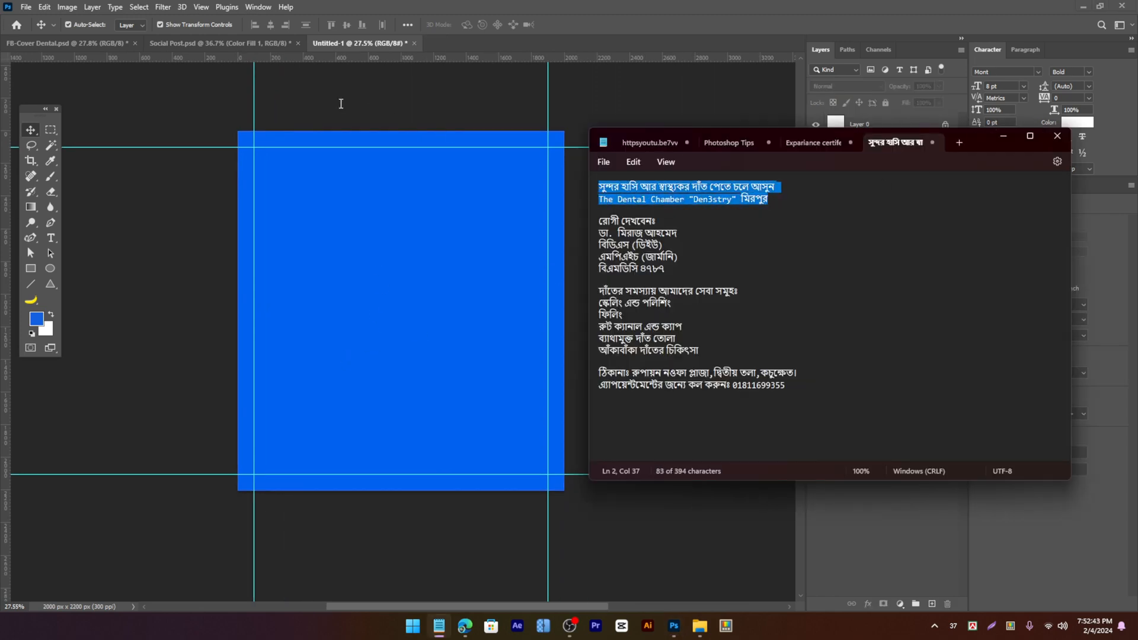
pyautogui.click(267, 47)
pyautogui.scroll(-1, 423, 193)
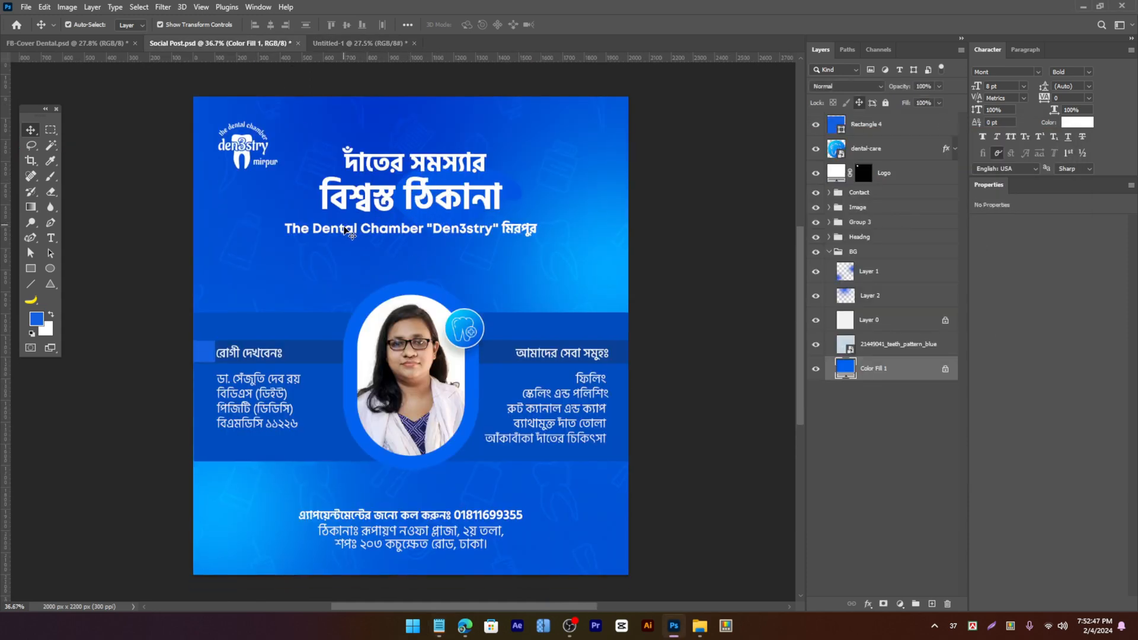
pyautogui.click(438, 627)
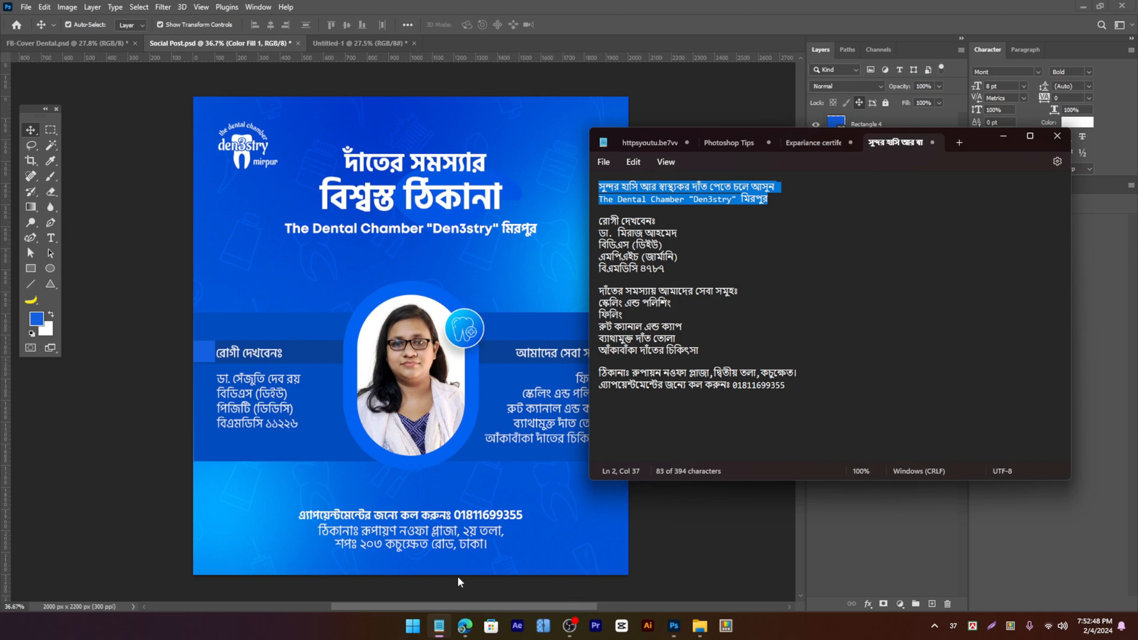
pyautogui.click(676, 200)
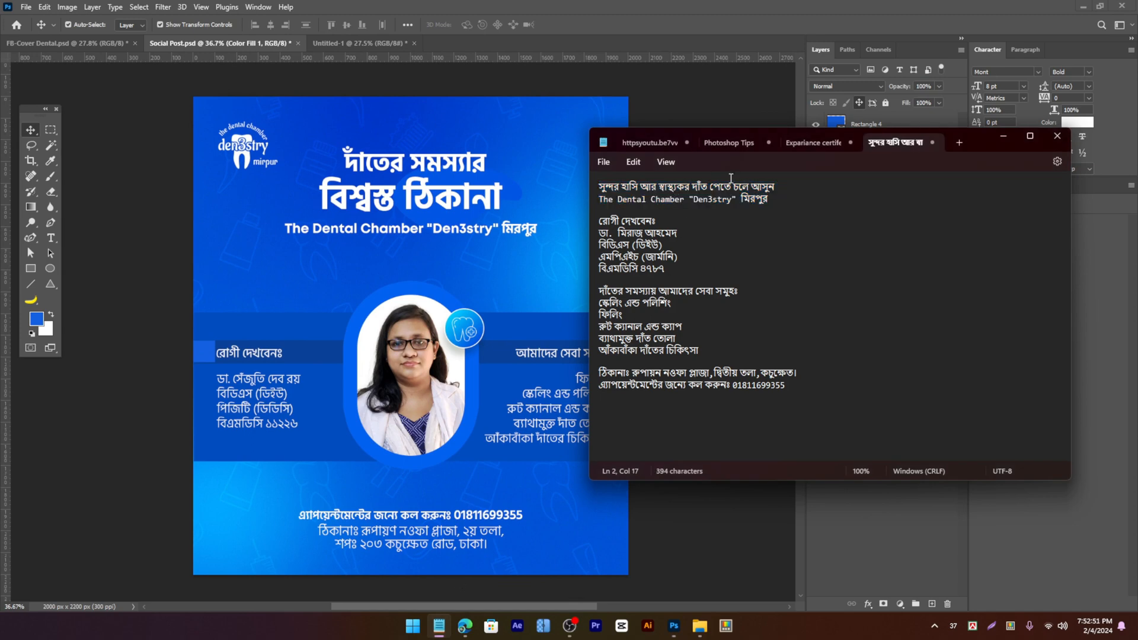
pyautogui.hotkey('alt', 'Tab')
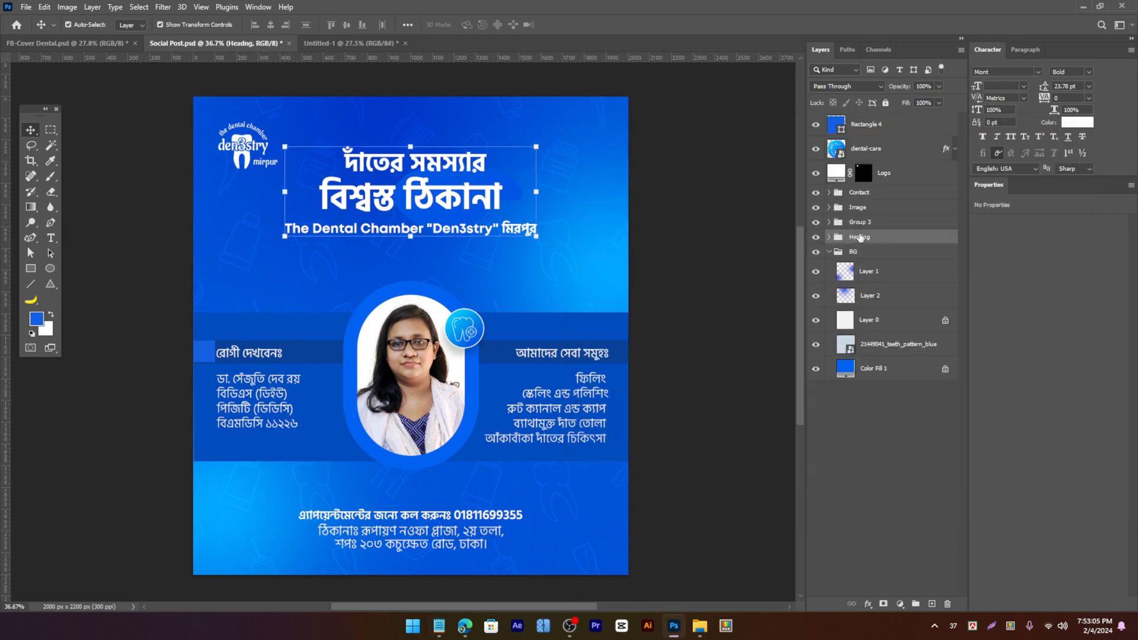
# Step: Copy the heading group from the Social Post document into the new document, near the top of the canvas
pyautogui.moveTo(861, 238); pyautogui.dragTo(406, 206)
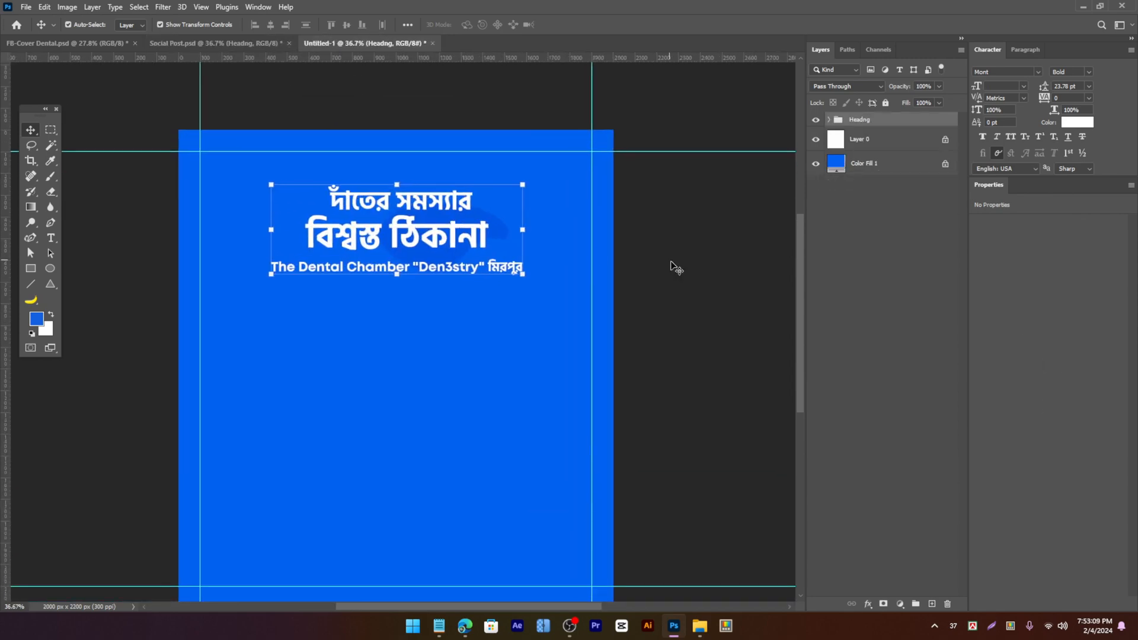
pyautogui.click(493, 230)
pyautogui.press('Delete')
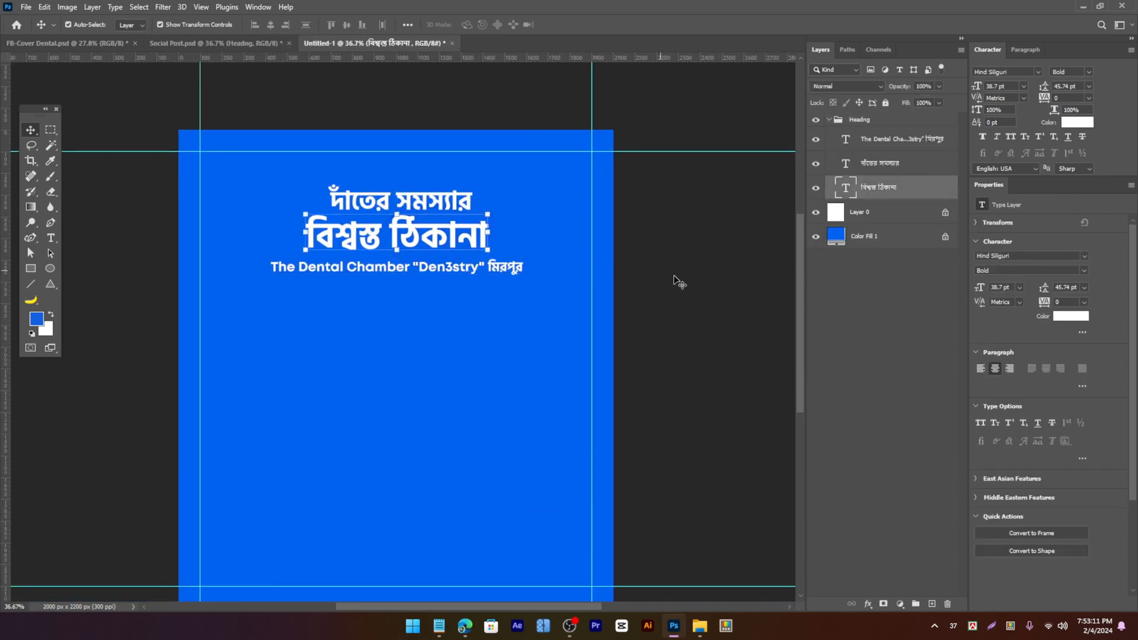
pyautogui.scroll(-1, 499, 249)
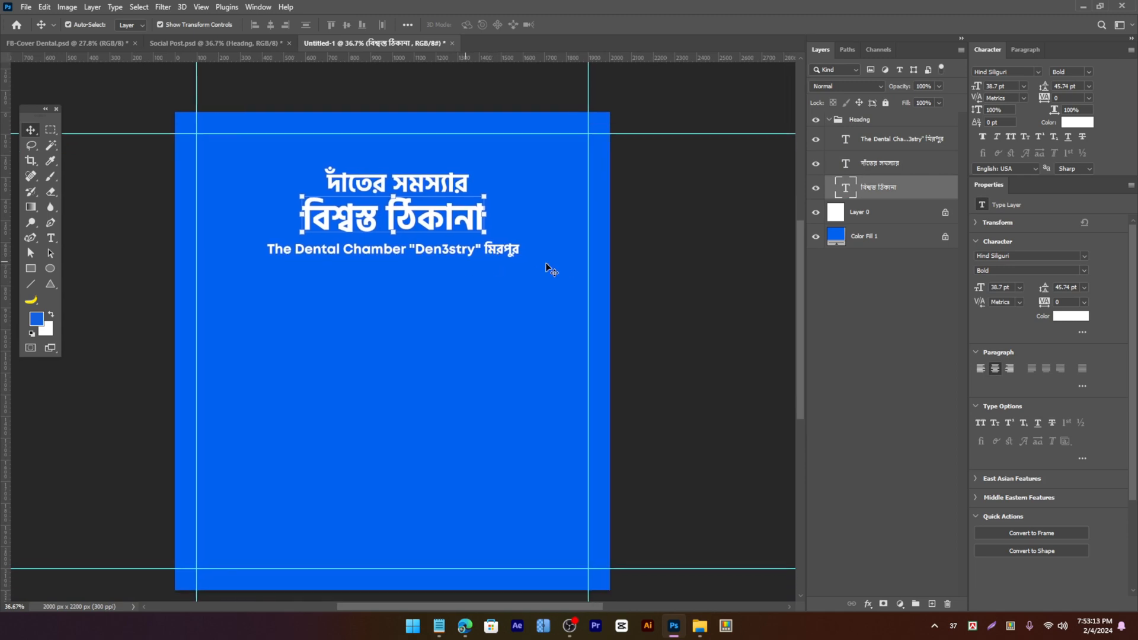
pyautogui.click(832, 121)
pyautogui.click(829, 120)
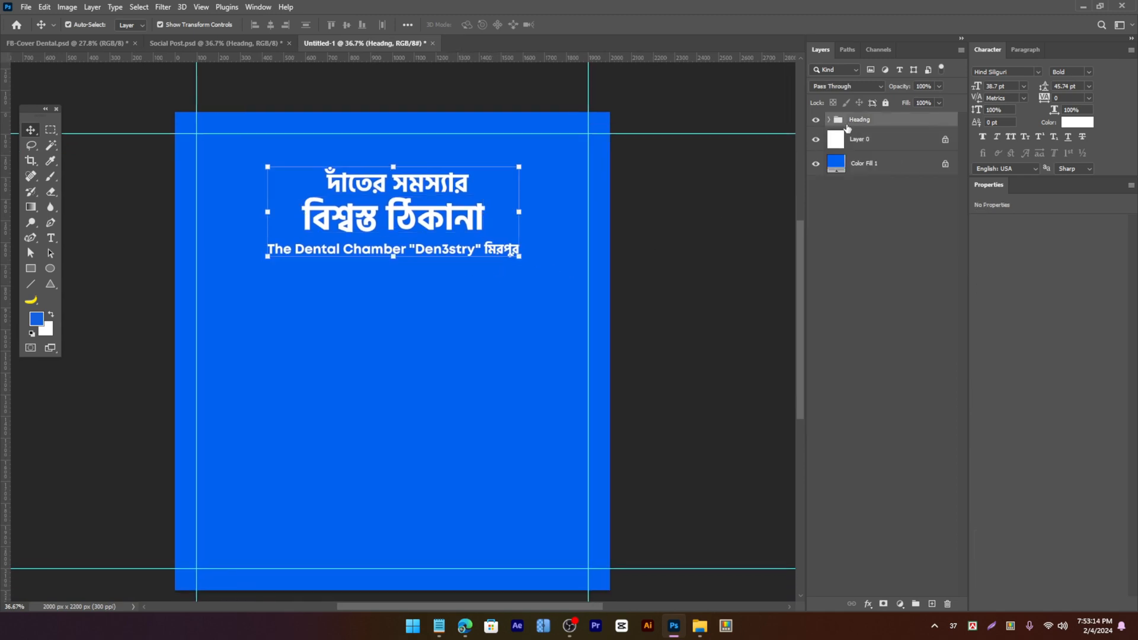
pyautogui.scroll(1, 426, 220)
pyautogui.click(429, 227)
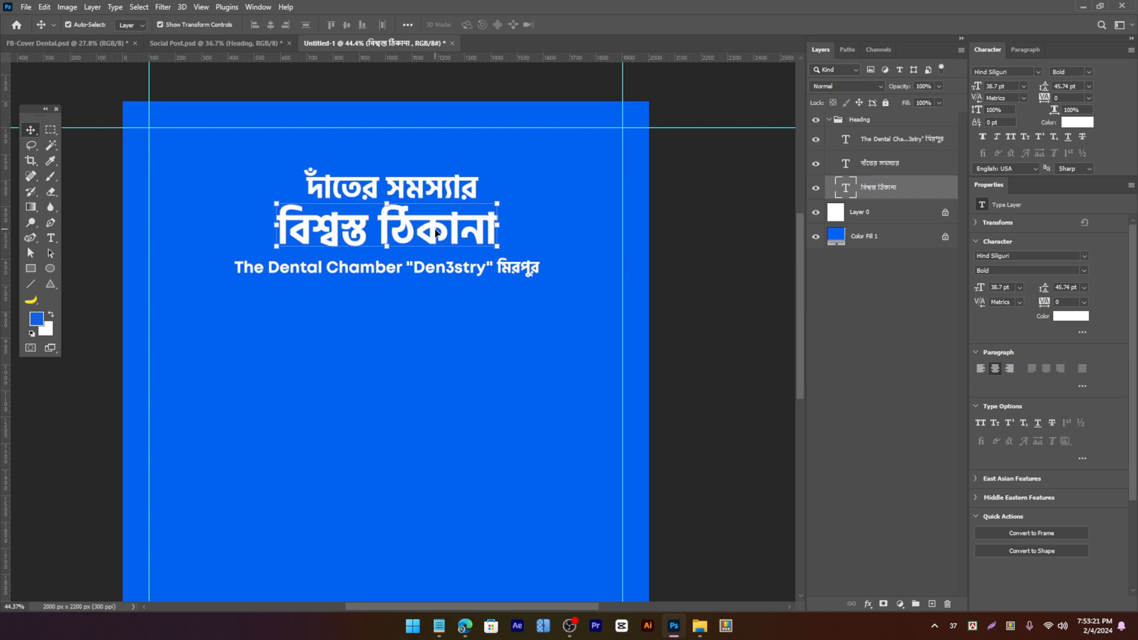
# Step: Copy the den3stry logo from the Social Post document into the new one and place it at the canvas's upper-left margin corner
pyautogui.click(254, 45)
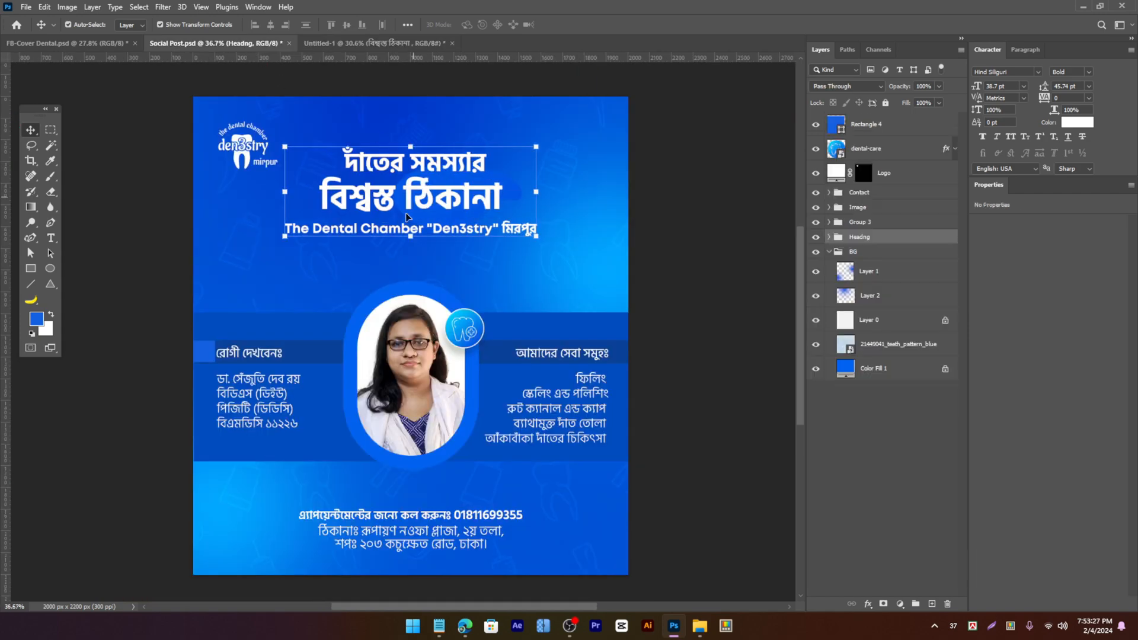
pyautogui.click(246, 157)
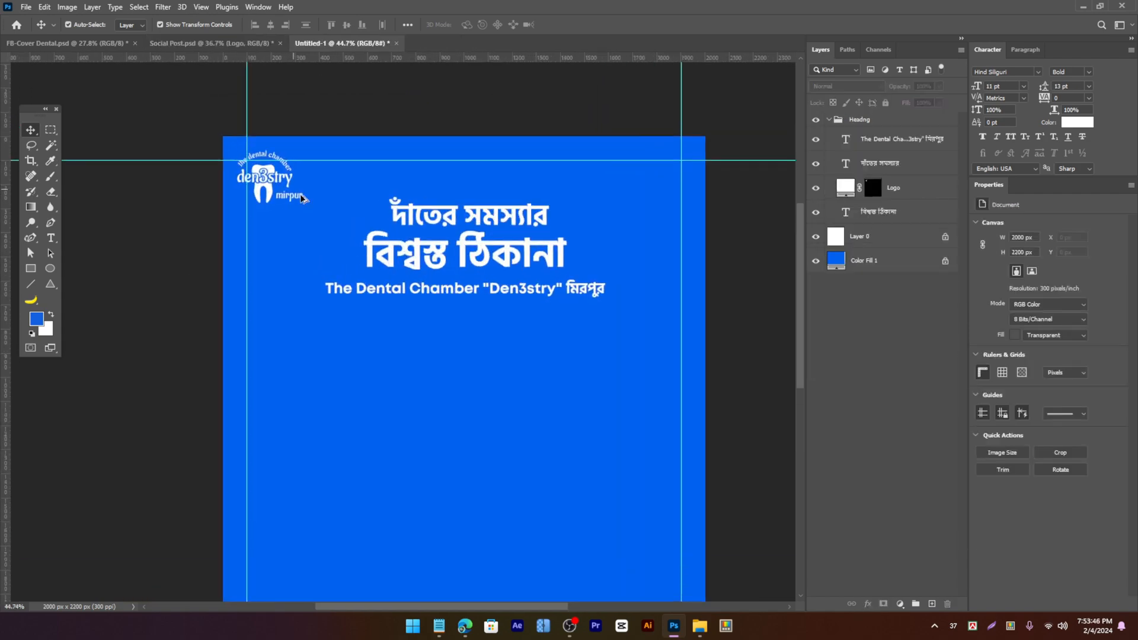
pyautogui.moveTo(300, 177); pyautogui.dragTo(277, 196)
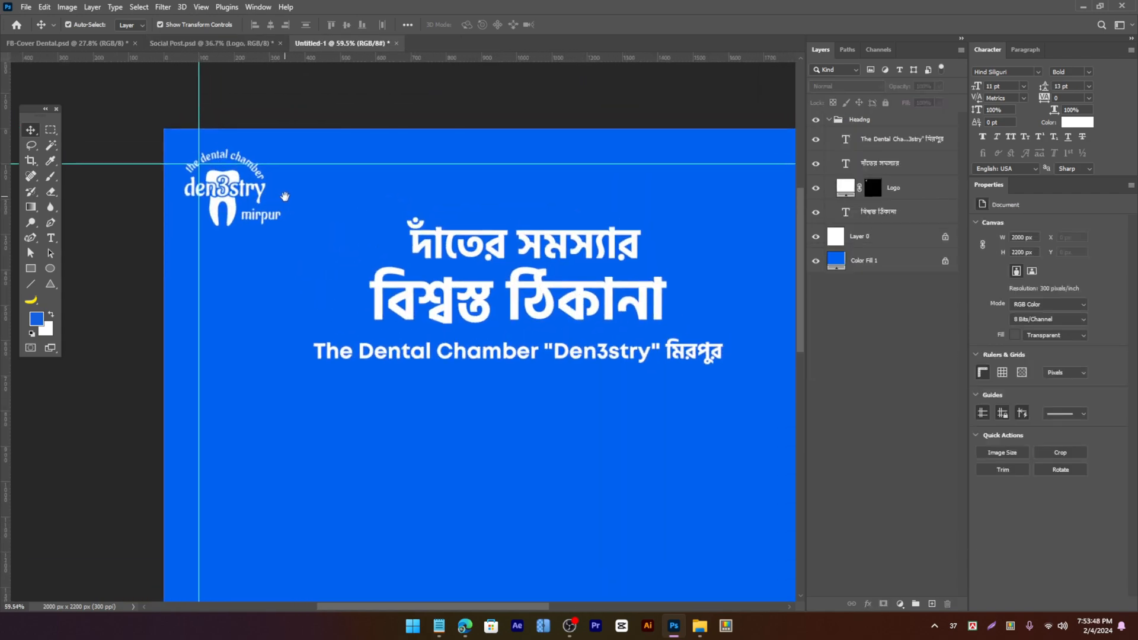
pyautogui.click(235, 177)
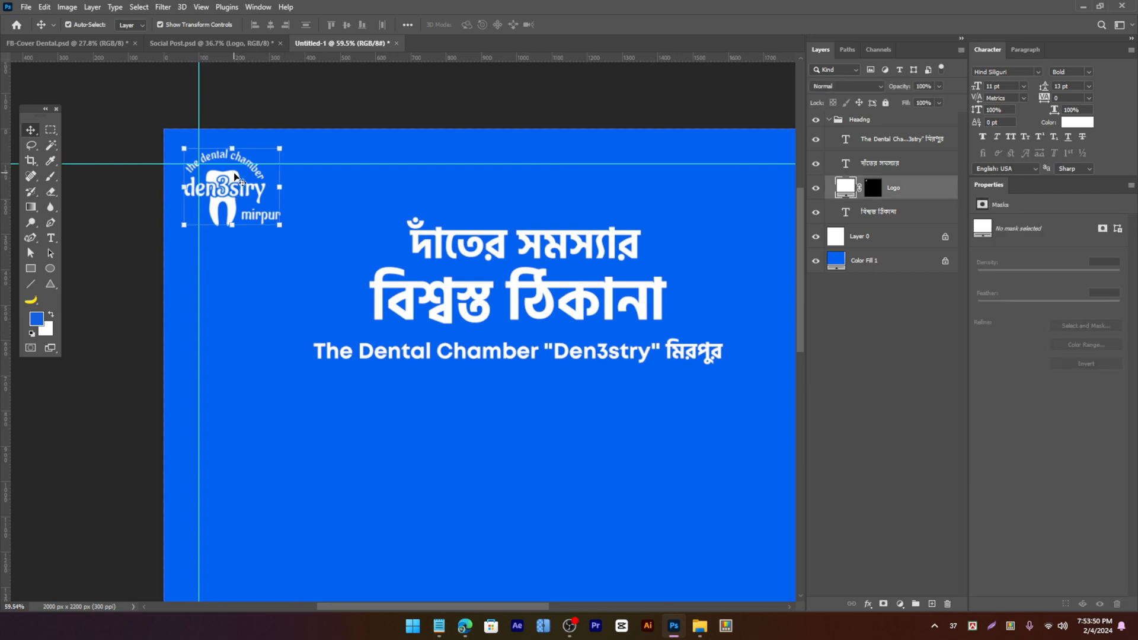
pyautogui.moveTo(235, 176); pyautogui.dragTo(225, 174)
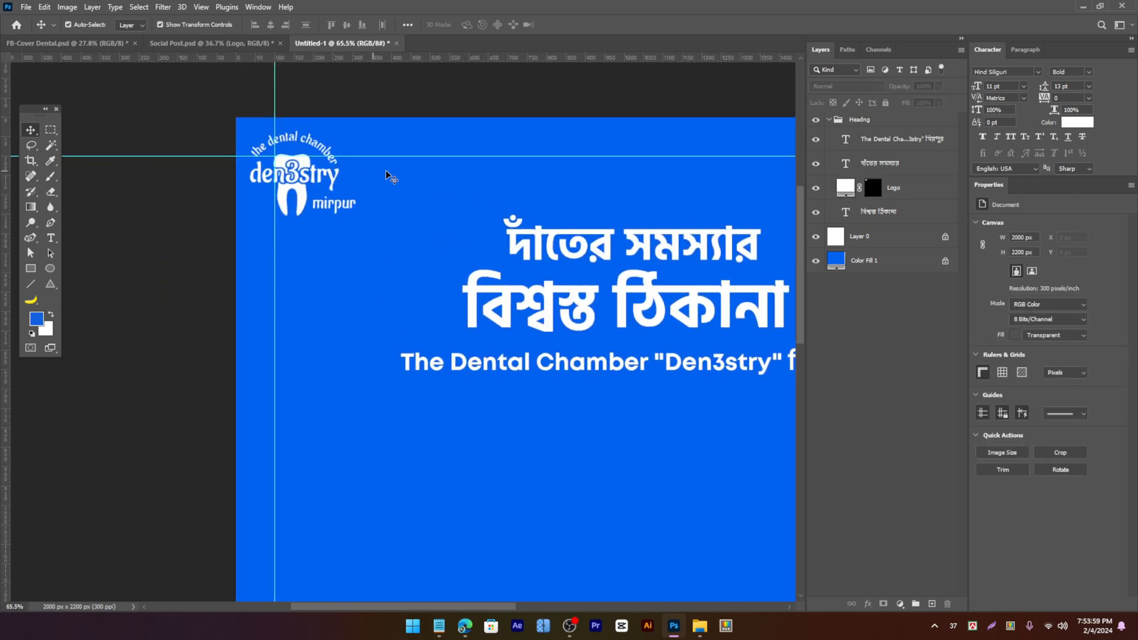
pyautogui.moveTo(387, 168); pyautogui.dragTo(387, 177)
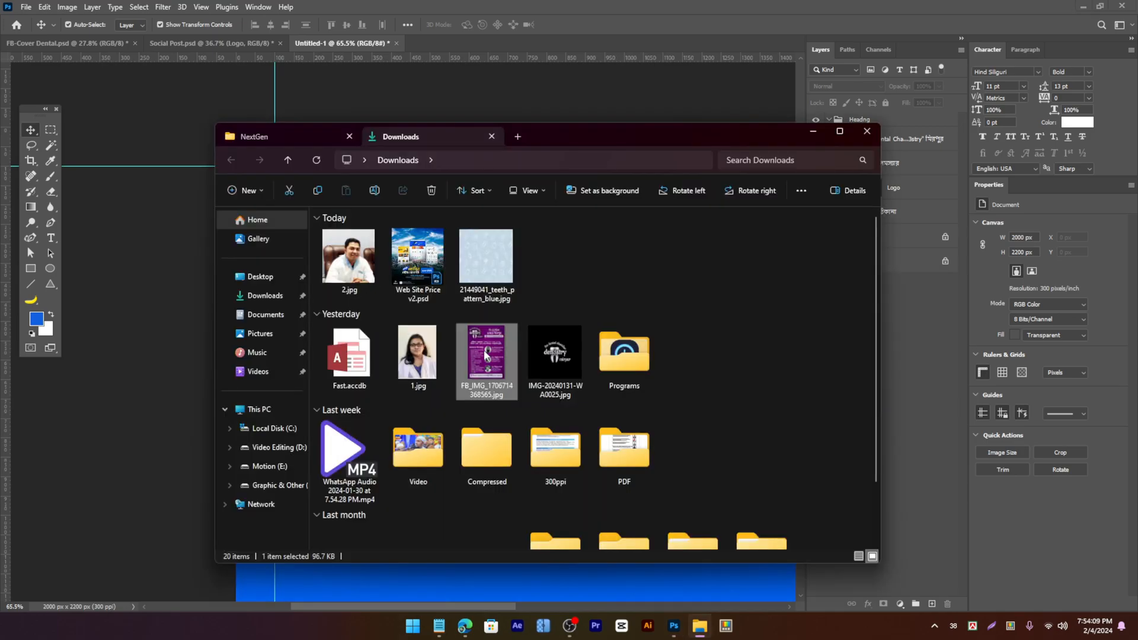
# Step: View the clinic's purple flyer image FB_IMG_1706714368565.jpg from the Downloads folder, and put the folder away
pyautogui.doubleClick(484, 351)
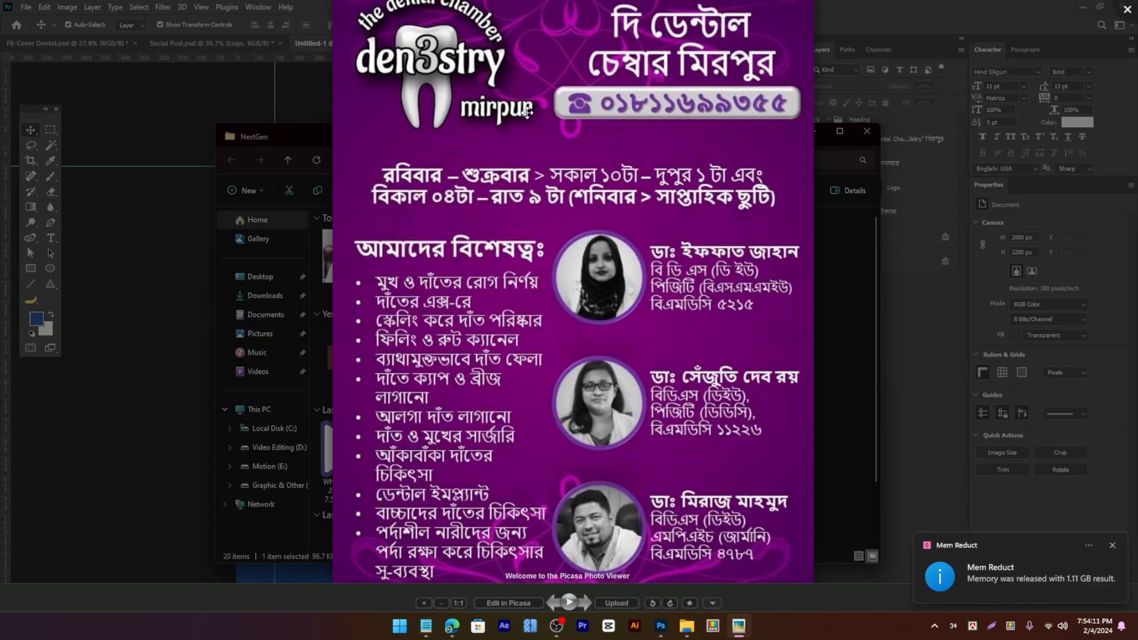
pyautogui.scroll(-4, 527, 112)
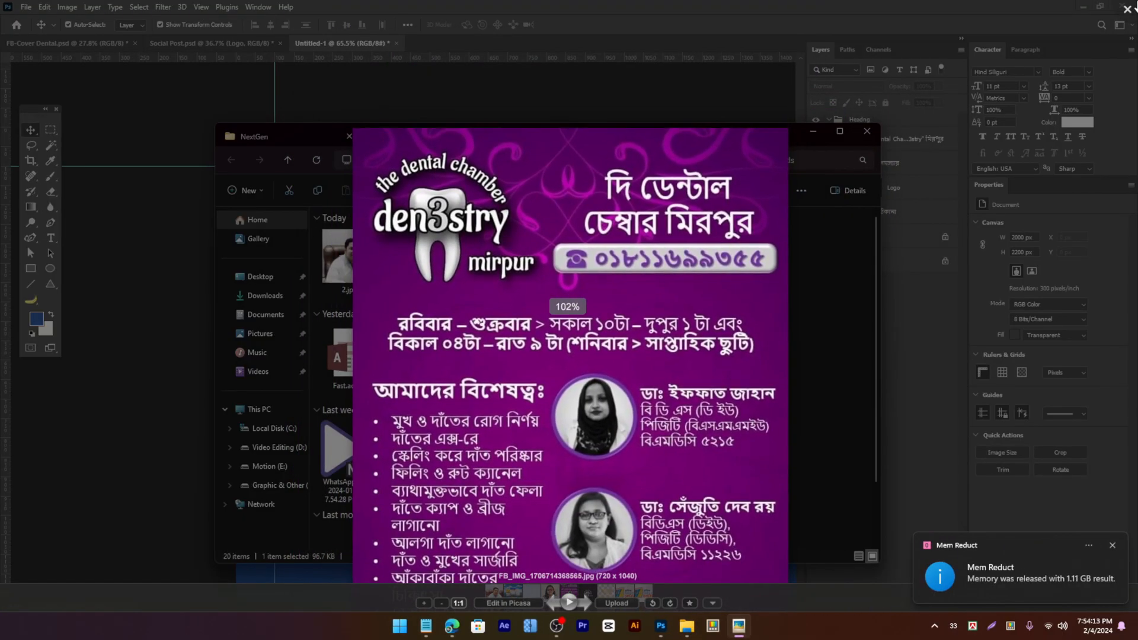
pyautogui.click(1127, 9)
pyautogui.moveTo(761, 133); pyautogui.dragTo(763, 173)
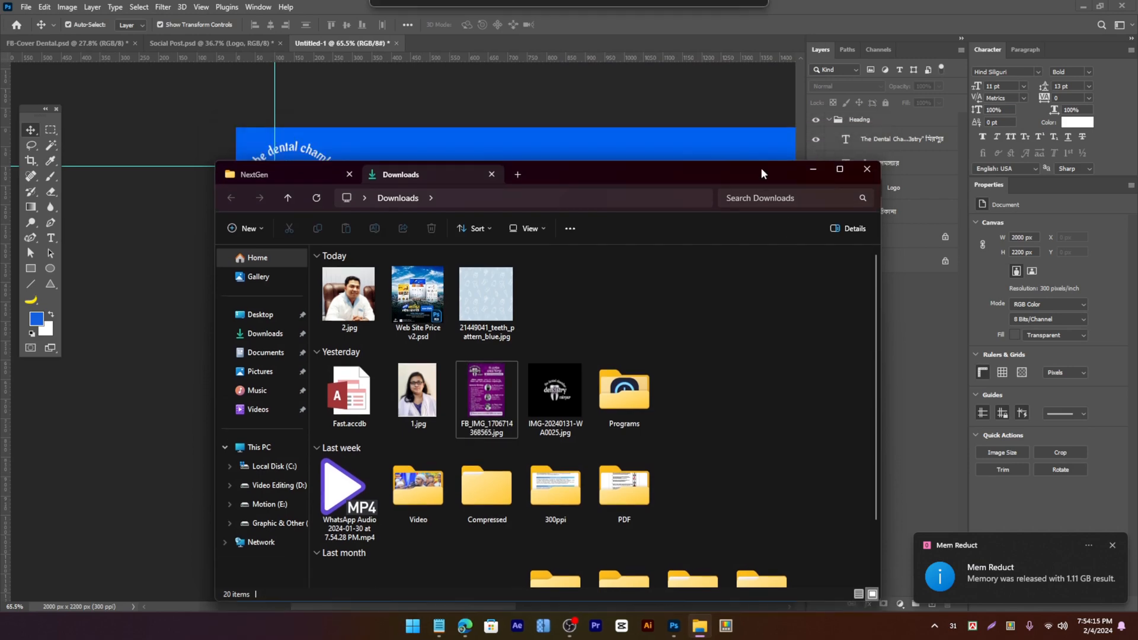
pyautogui.click(812, 169)
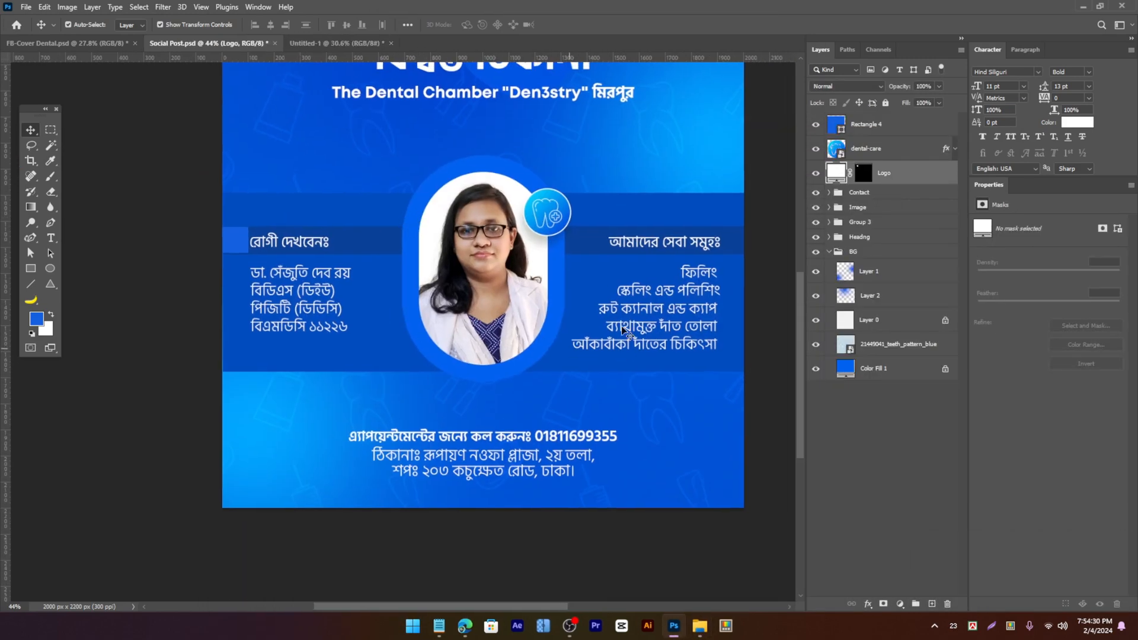
# Step: Replace the first heading line in the new document with "সুন্দর হাসি আর" from the notes file
pyautogui.click(337, 43)
pyautogui.click(439, 625)
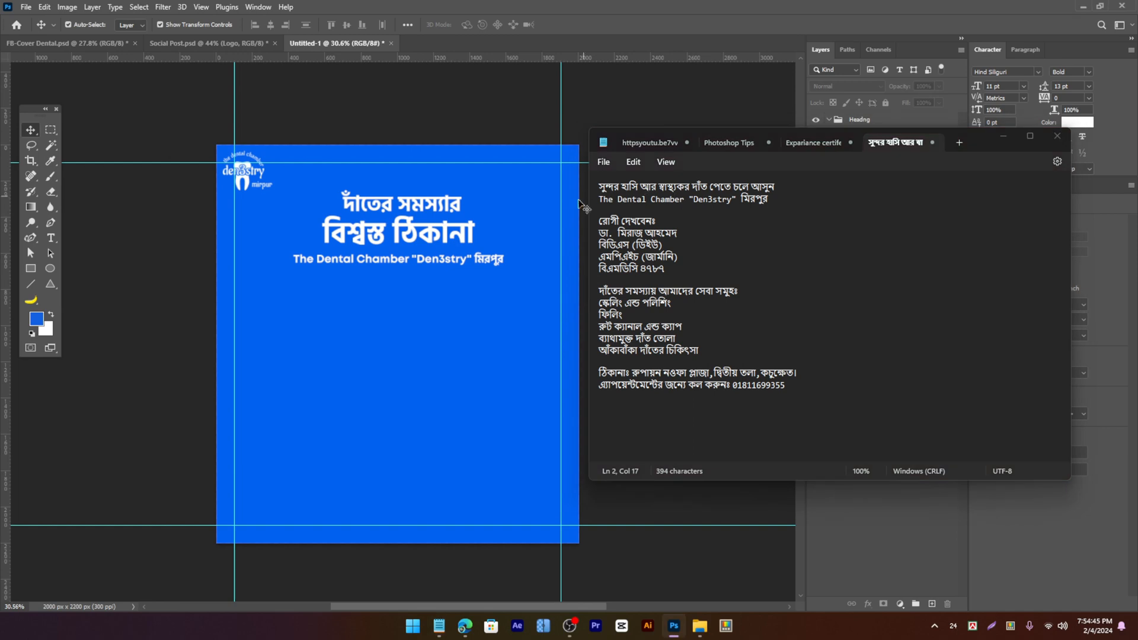
pyautogui.hotkey('ctrl', 'c')
pyautogui.moveTo(598, 186); pyautogui.dragTo(775, 187)
pyautogui.doubleClick(434, 204)
pyautogui.hotkey('ctrl', 'v')
# Step: Replace the second heading line with "স্বাস্থ্যকর দাঁত পেতে চলে আসুন" from the notes file
pyautogui.hotkey('ctrl', 'c')
pyautogui.tripleClick(427, 231)
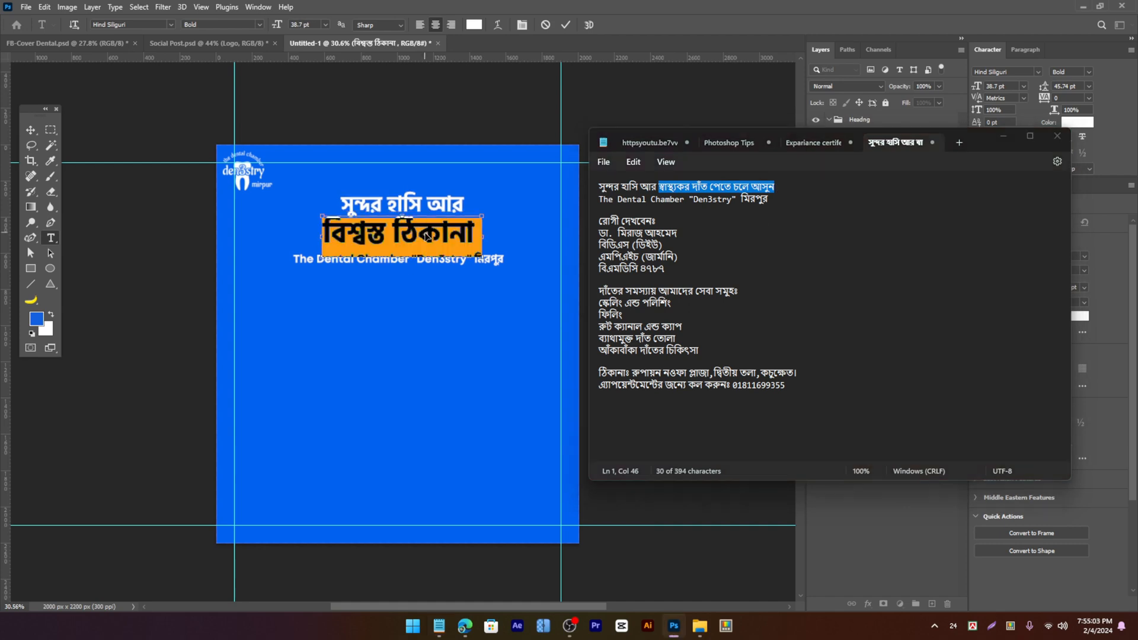
pyautogui.hotkey('ctrl', 'v')
pyautogui.click(35, 131)
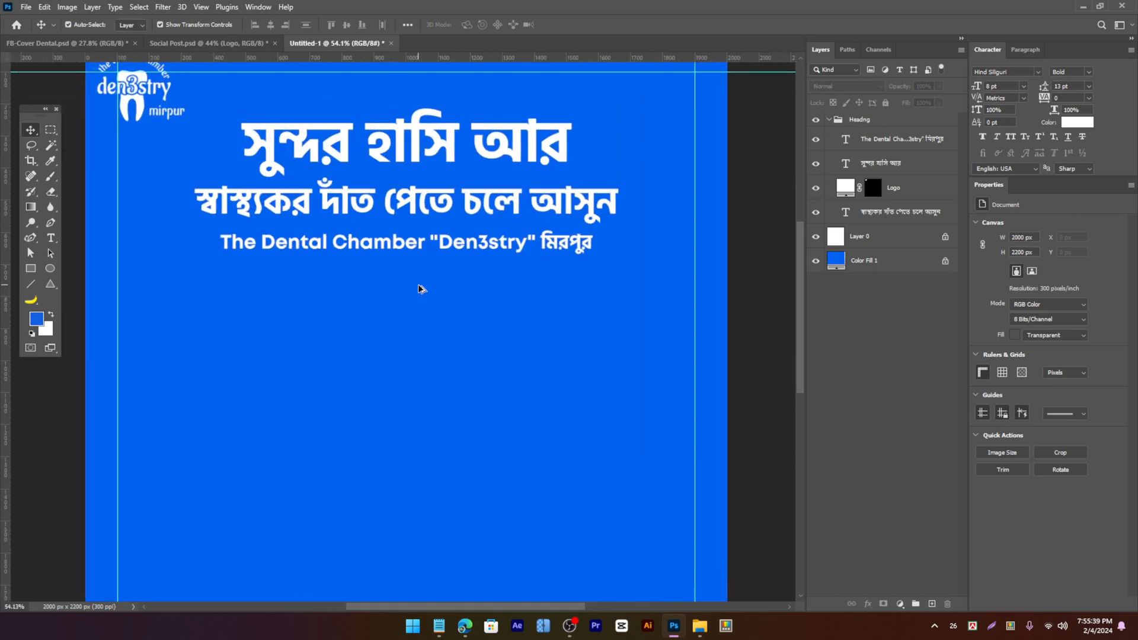
# Step: Inspect the font settings of the word "Chamber" in the third heading line, leaving the text as it is
pyautogui.scroll(3, 415, 270)
pyautogui.doubleClick(414, 263)
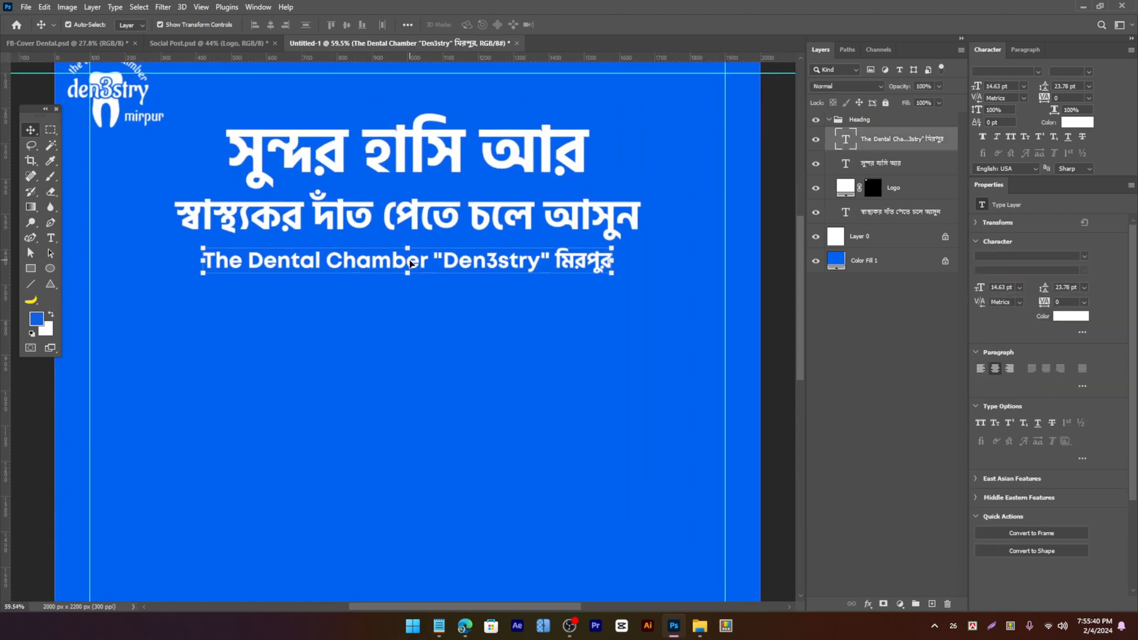
pyautogui.hotkey('ctrl', 'a')
pyautogui.doubleClick(369, 260)
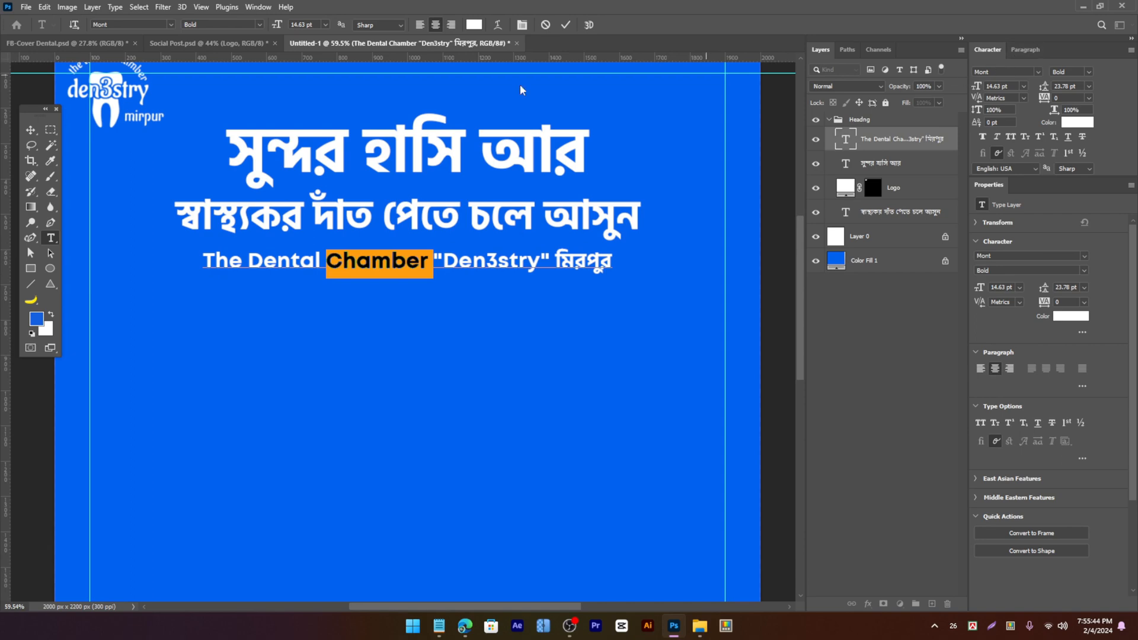
pyautogui.click(31, 130)
pyautogui.scroll(-1, 415, 243)
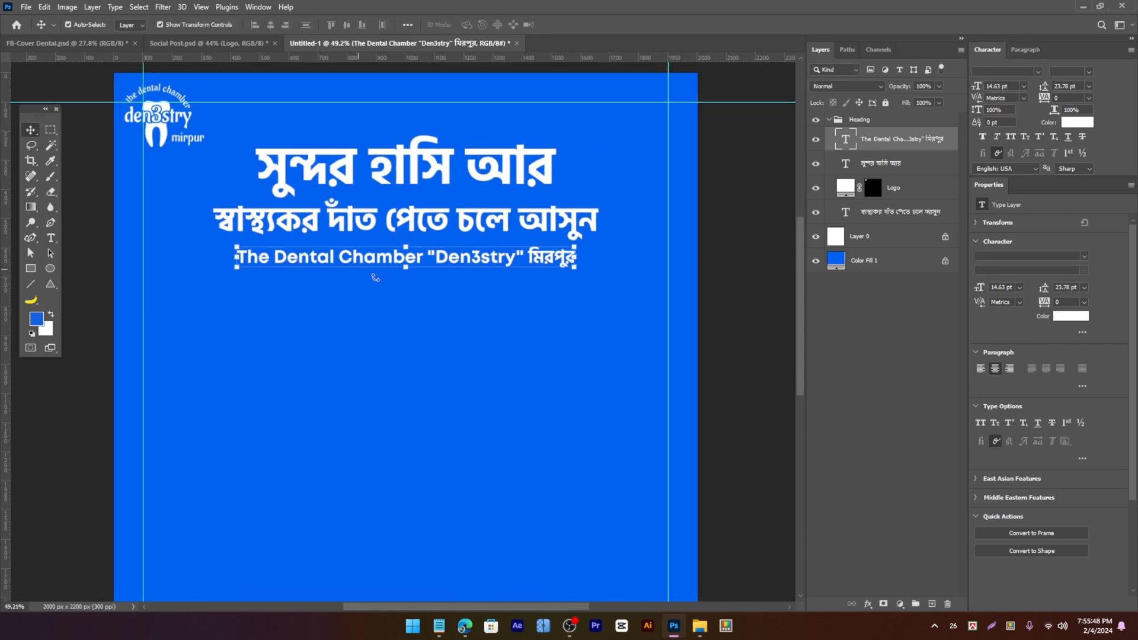
pyautogui.scroll(-1, 450, 231)
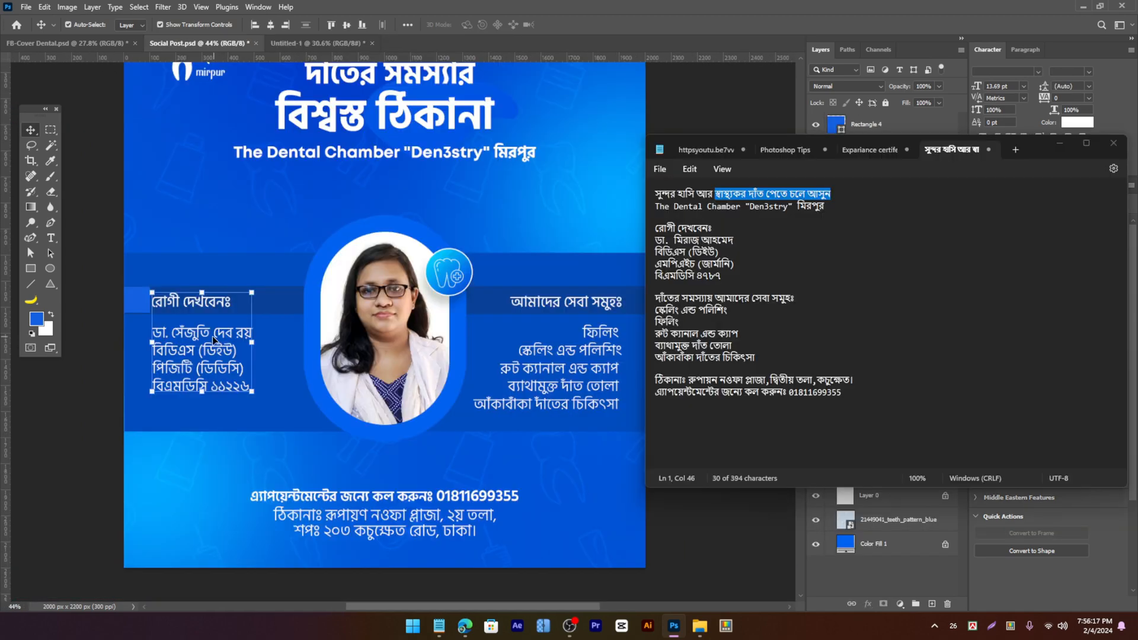
# Step: Copy the "রোগী দেখবেনঃ" doctor details and the "আমাদের সেবা সমূহঃ" services text from Social Post into the new document, below the heading
pyautogui.moveTo(212, 336); pyautogui.dragTo(302, 45)
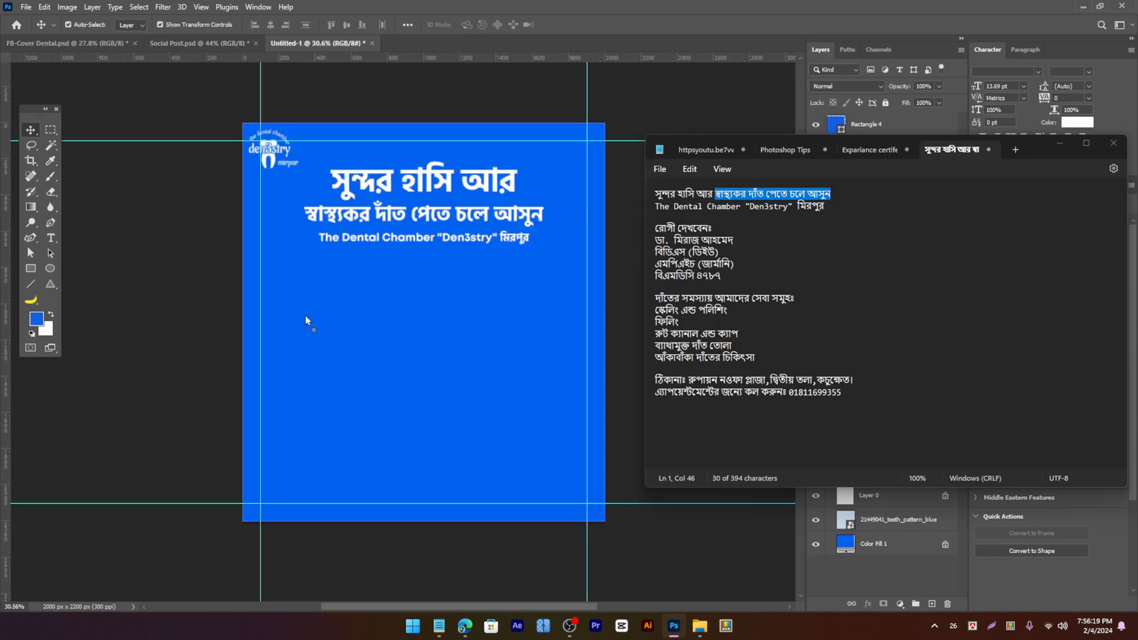
pyautogui.moveTo(305, 320); pyautogui.dragTo(299, 347)
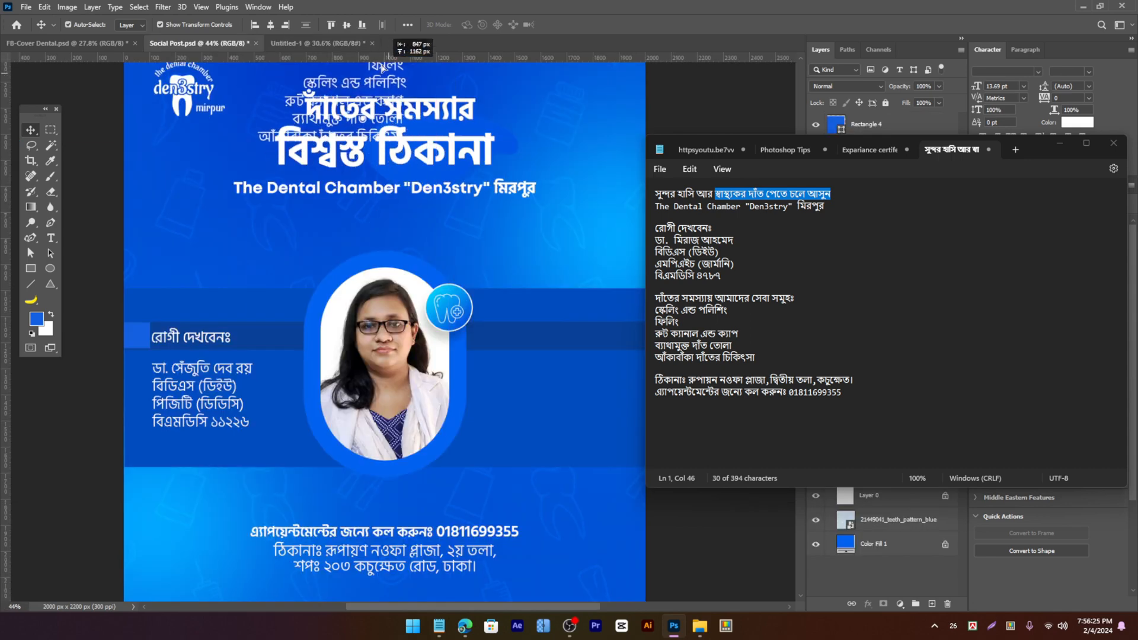
pyautogui.moveTo(398, 53); pyautogui.dragTo(349, 44)
pyautogui.moveTo(382, 412); pyautogui.dragTo(382, 414)
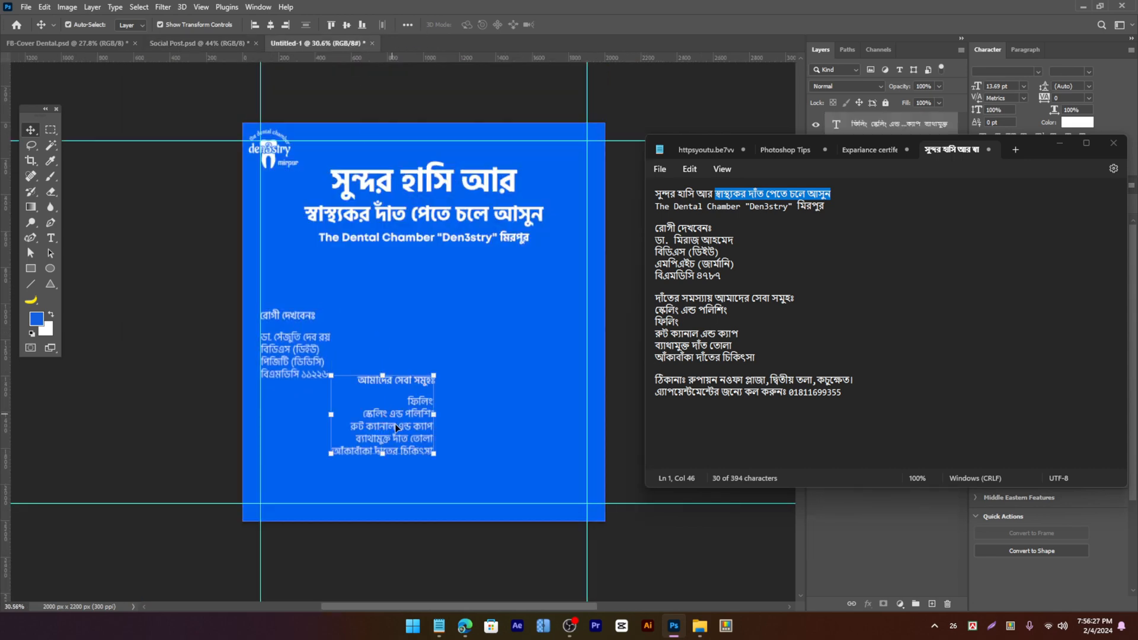
# Step: Examine the layout of the photo, side text blocks and contact details in the Social Post design
pyautogui.click(213, 42)
pyautogui.scroll(-4, 403, 236)
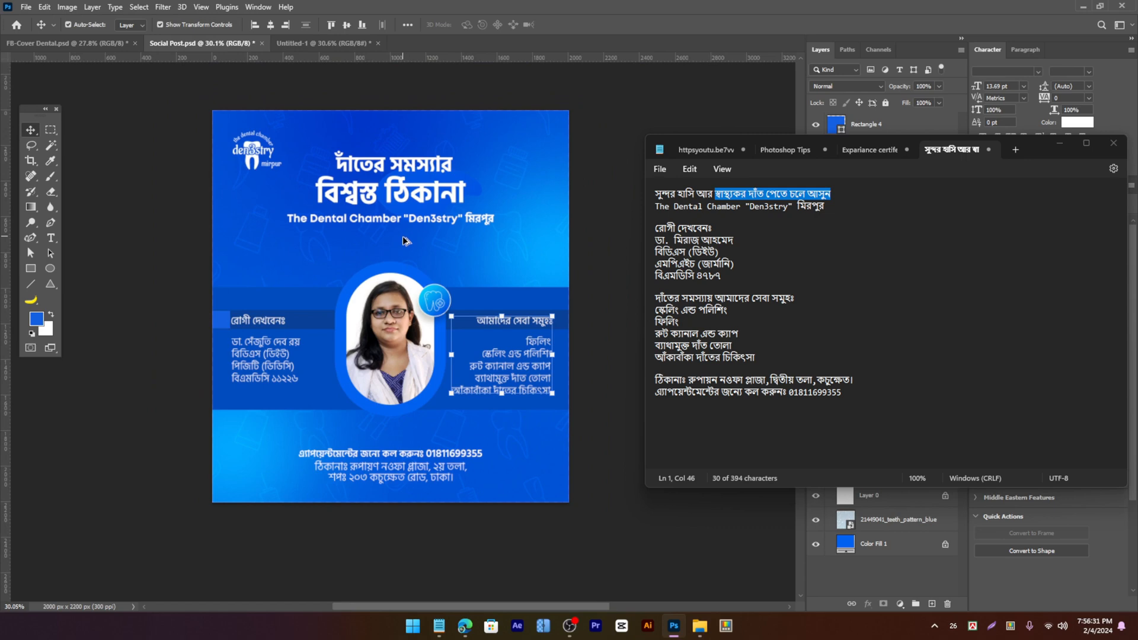
pyautogui.scroll(2, 435, 315)
pyautogui.scroll(-2, 440, 325)
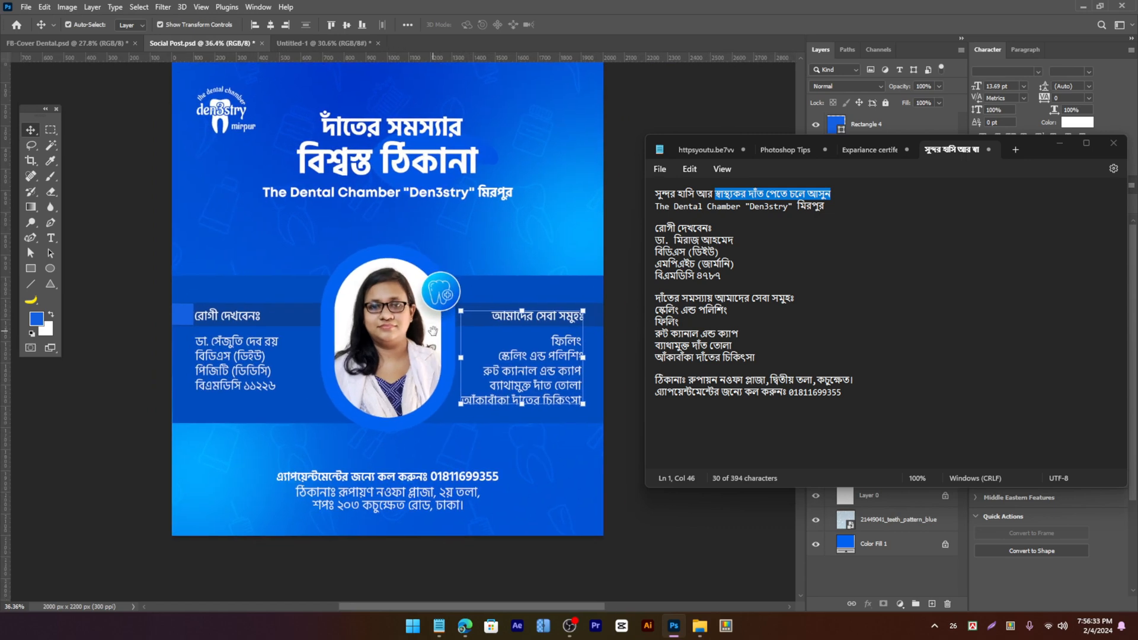
pyautogui.moveTo(454, 251)
pyautogui.mouseDown()
pyautogui.moveTo(438, 253)
pyautogui.moveTo(447, 249)
pyautogui.mouseUp()
pyautogui.click(602, 272)
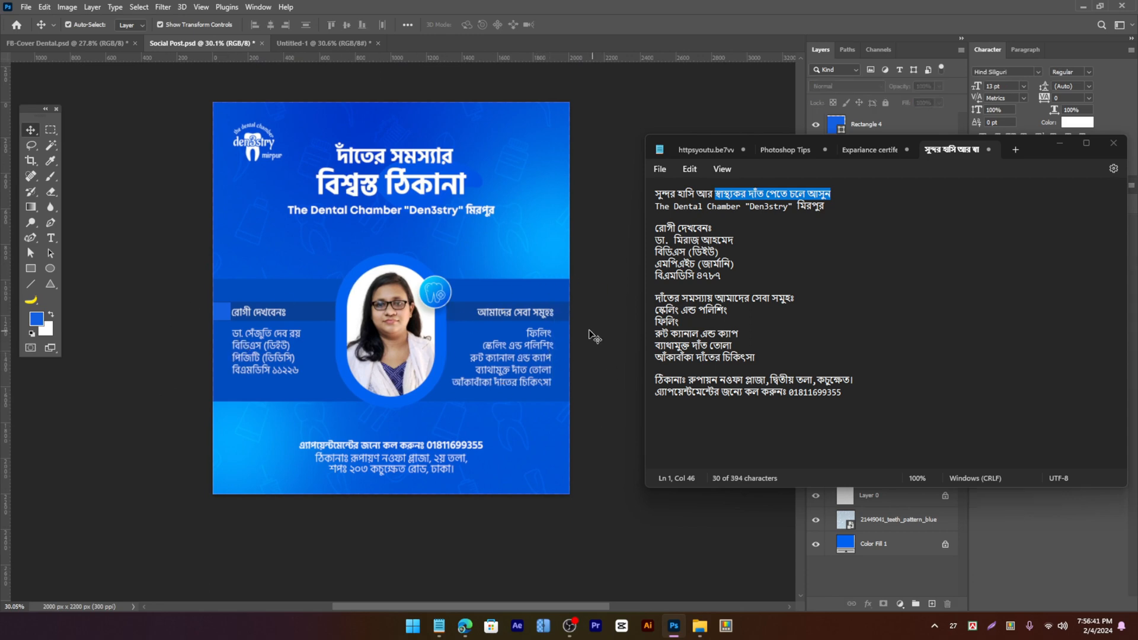
pyautogui.scroll(1, 493, 330)
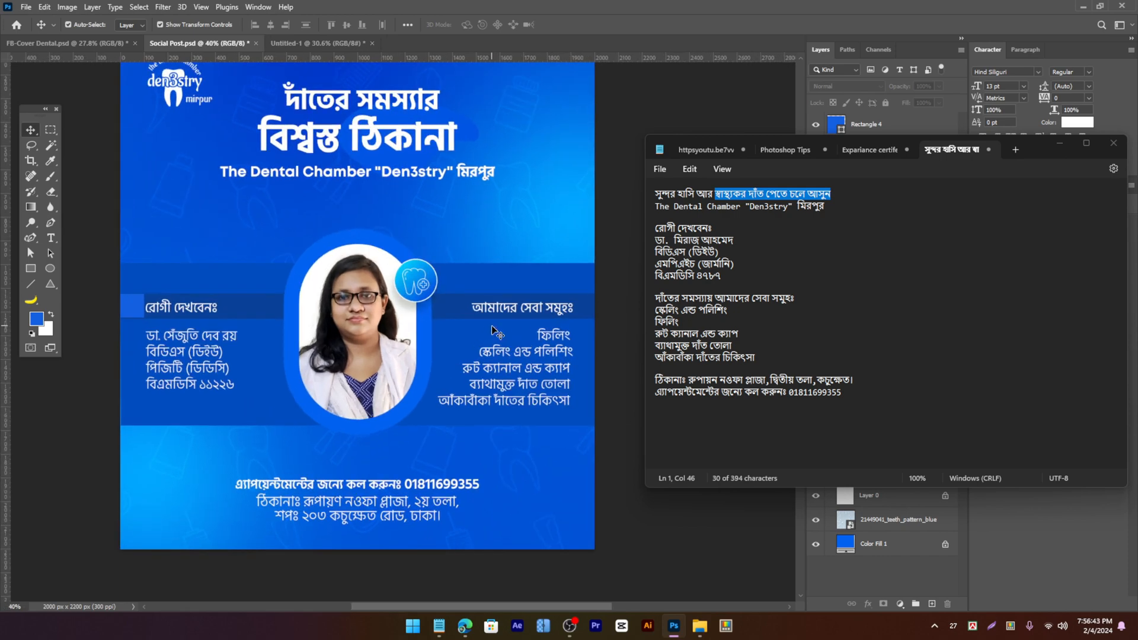
pyautogui.scroll(1, 537, 225)
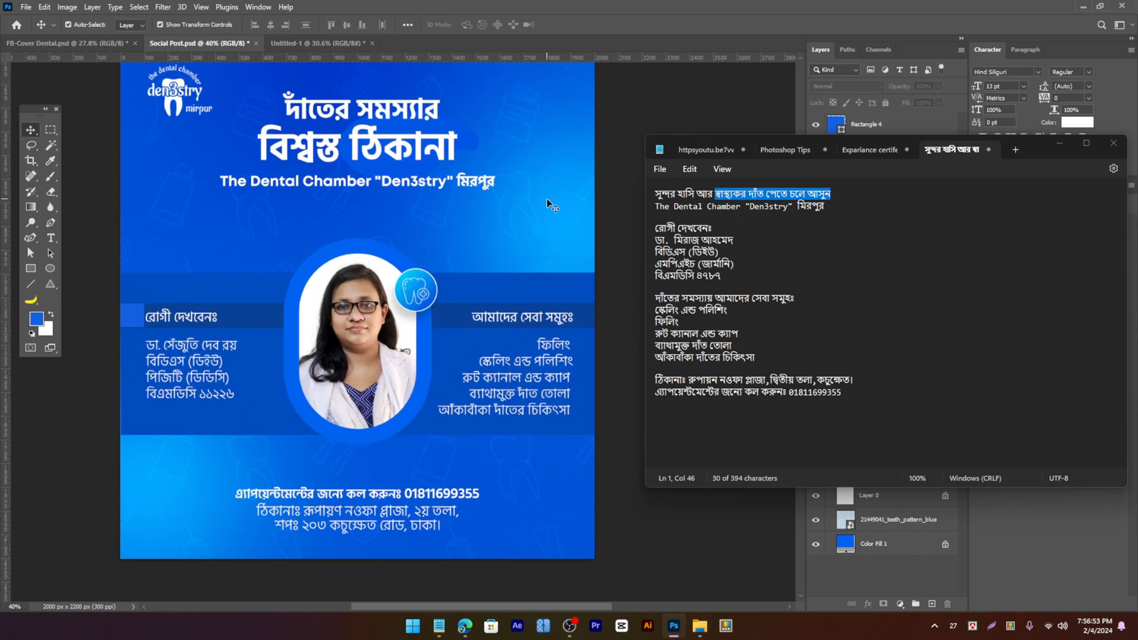
# Step: Return to the new document and replace the doctor details under "রোগী দেখবেনঃ" with the name and qualifications from the notes file
pyautogui.moveTo(541, 55); pyautogui.dragTo(356, 187)
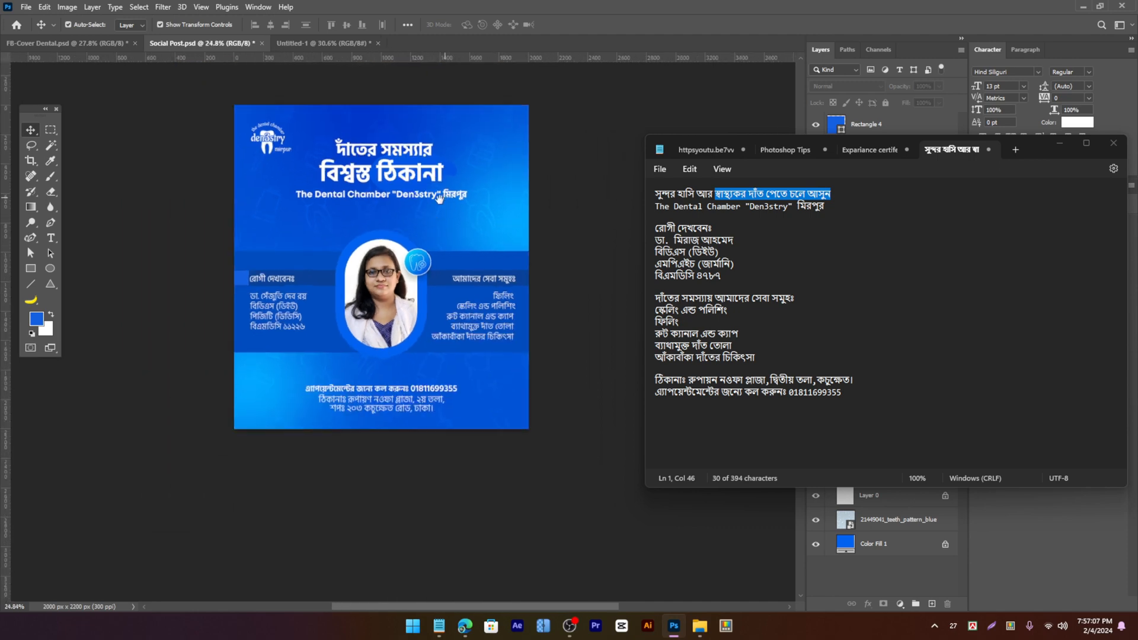
pyautogui.scroll(3, 433, 217)
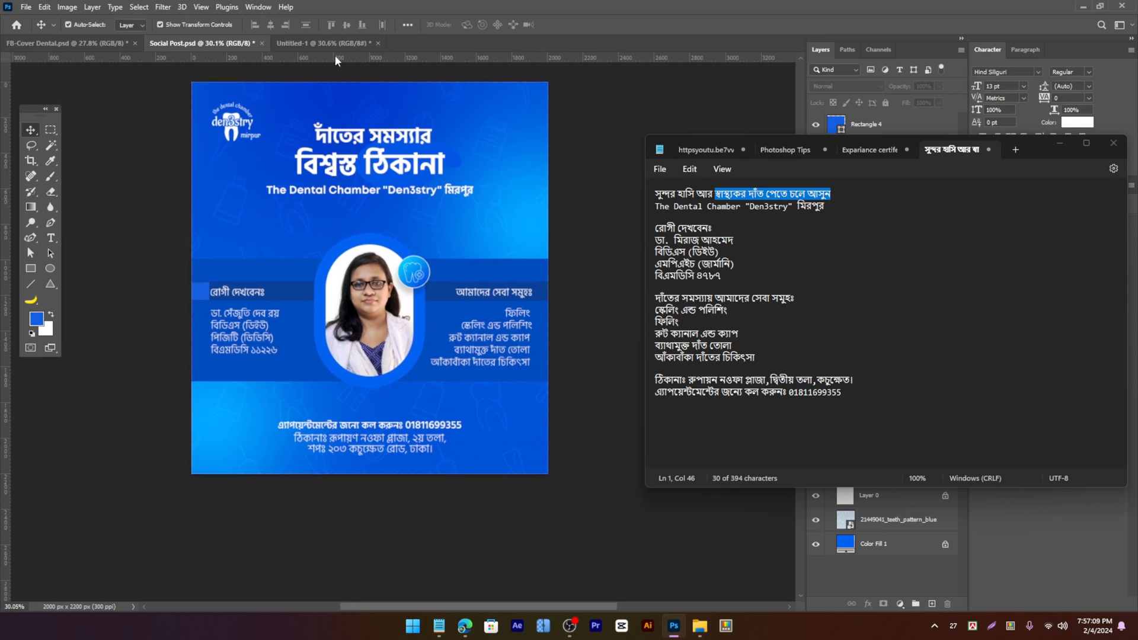
pyautogui.click(332, 43)
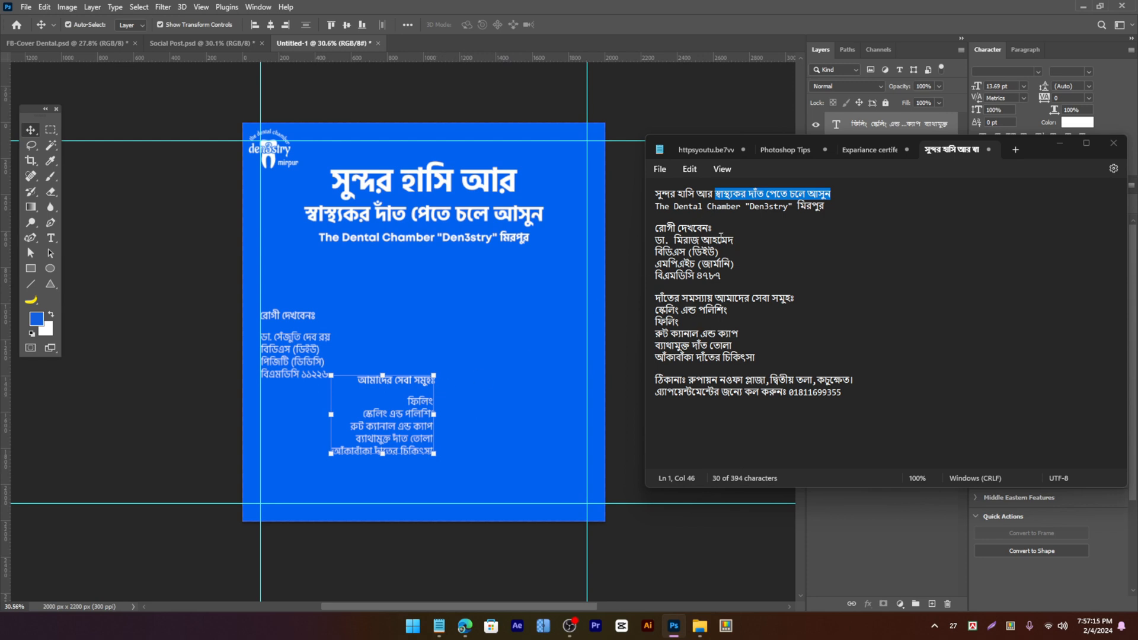
pyautogui.moveTo(735, 240); pyautogui.dragTo(650, 245)
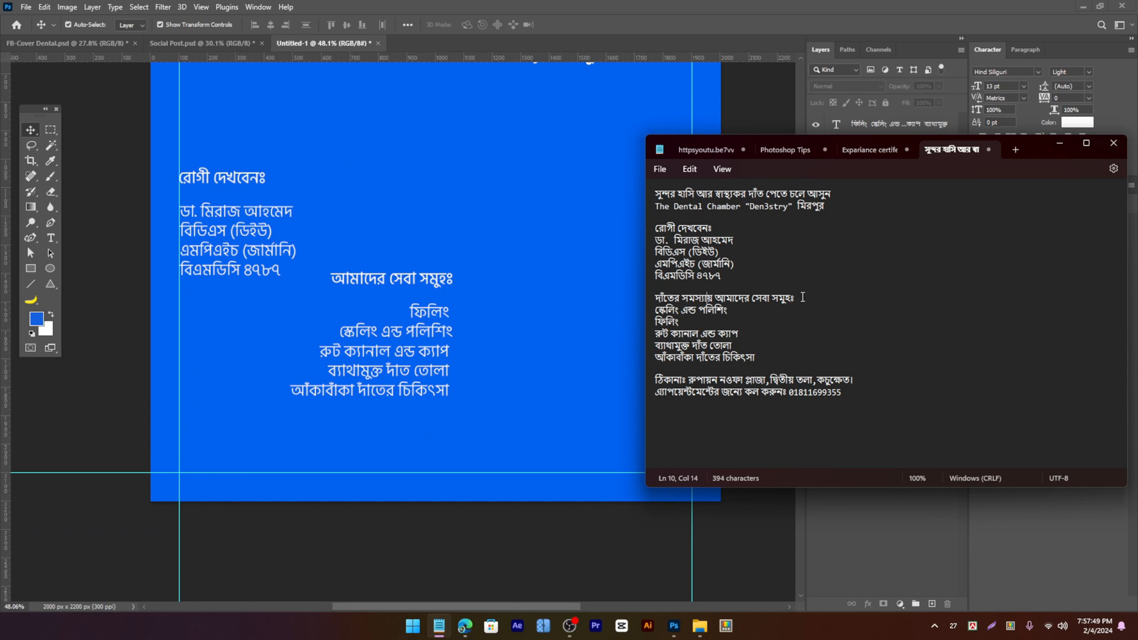
# Step: Change the services heading to "দাঁতের সমস্যায় আমাদের সেবা সমুহঃ" and move the left-aligned services block below the doctor details
pyautogui.moveTo(802, 298); pyautogui.dragTo(664, 299)
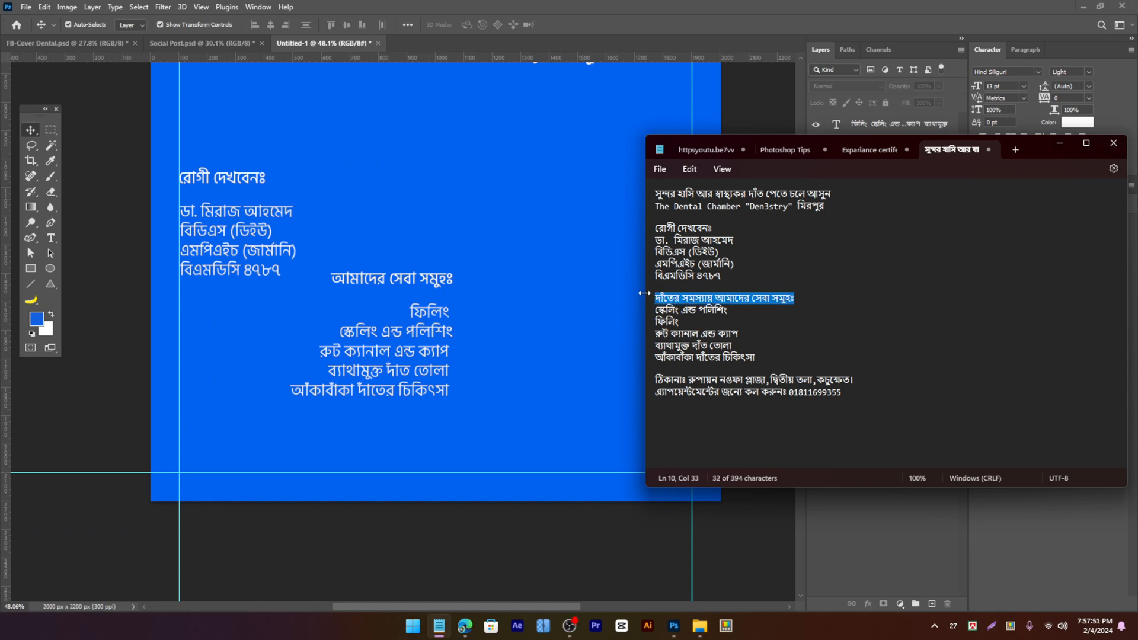
pyautogui.click(432, 287)
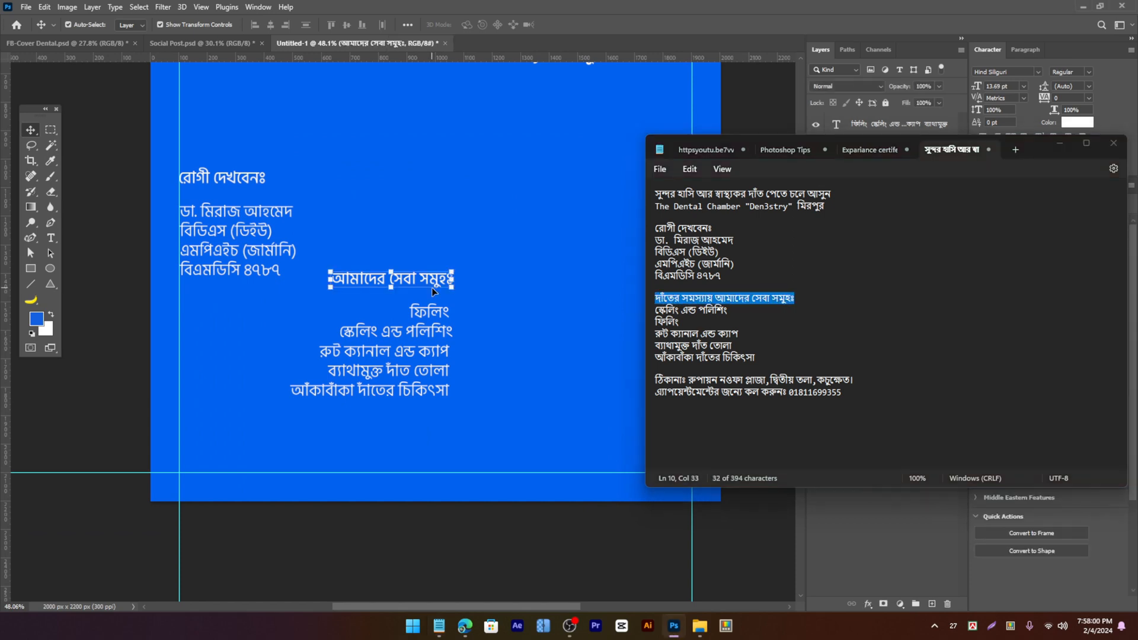
pyautogui.doubleClick(417, 279)
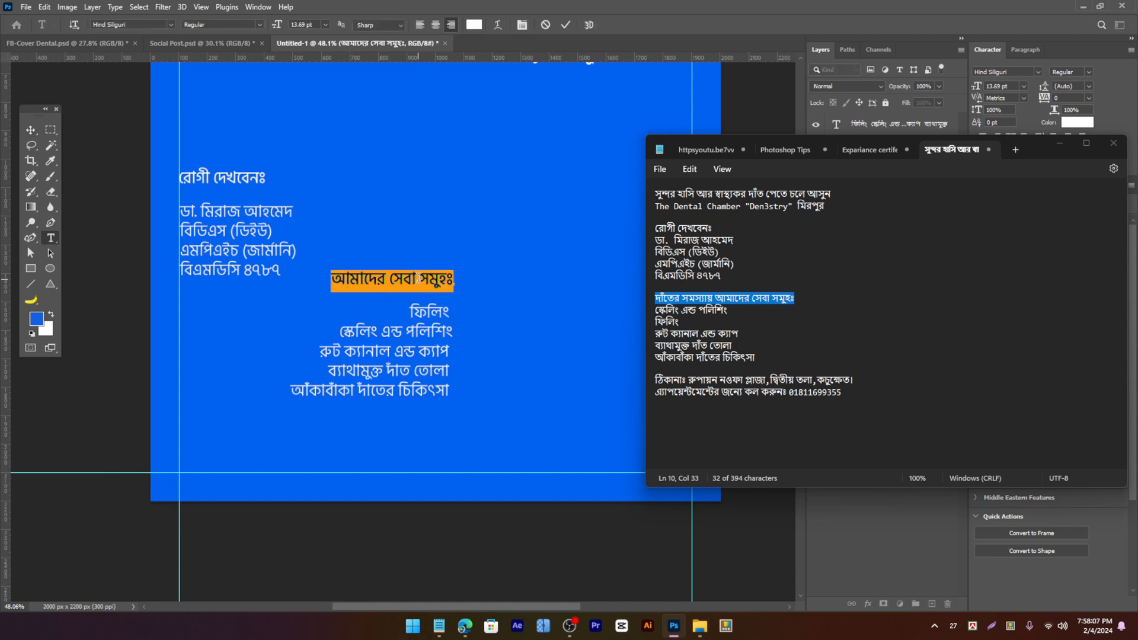
pyautogui.write('দাঁতের সমস্যায় আমাদের সেবা সমুহঃ')
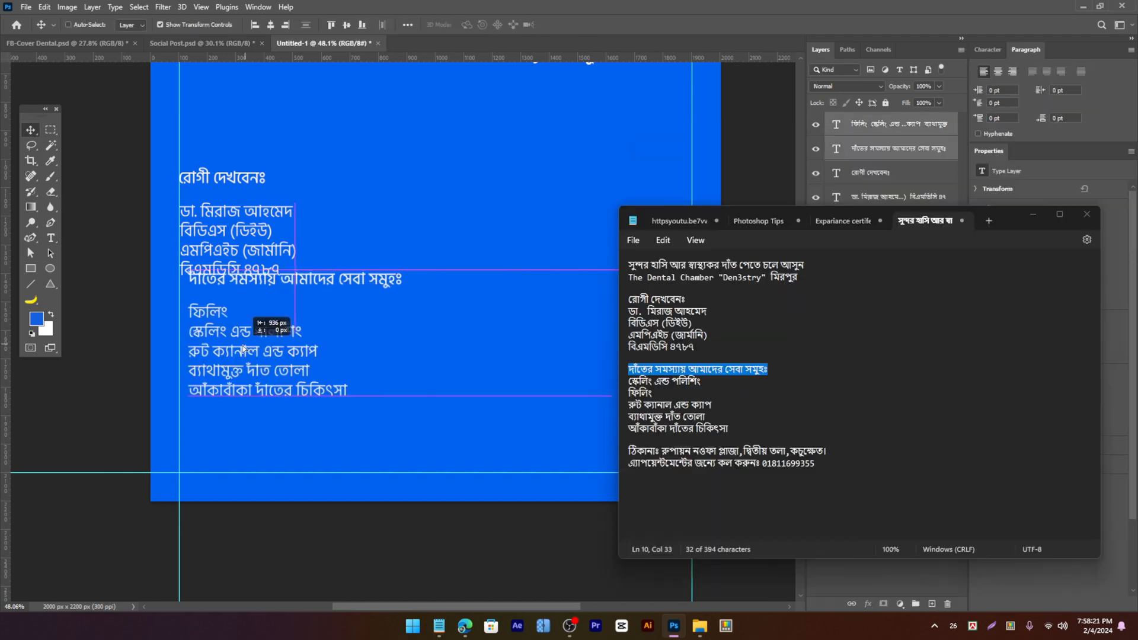
pyautogui.moveTo(243, 349); pyautogui.dragTo(234, 375)
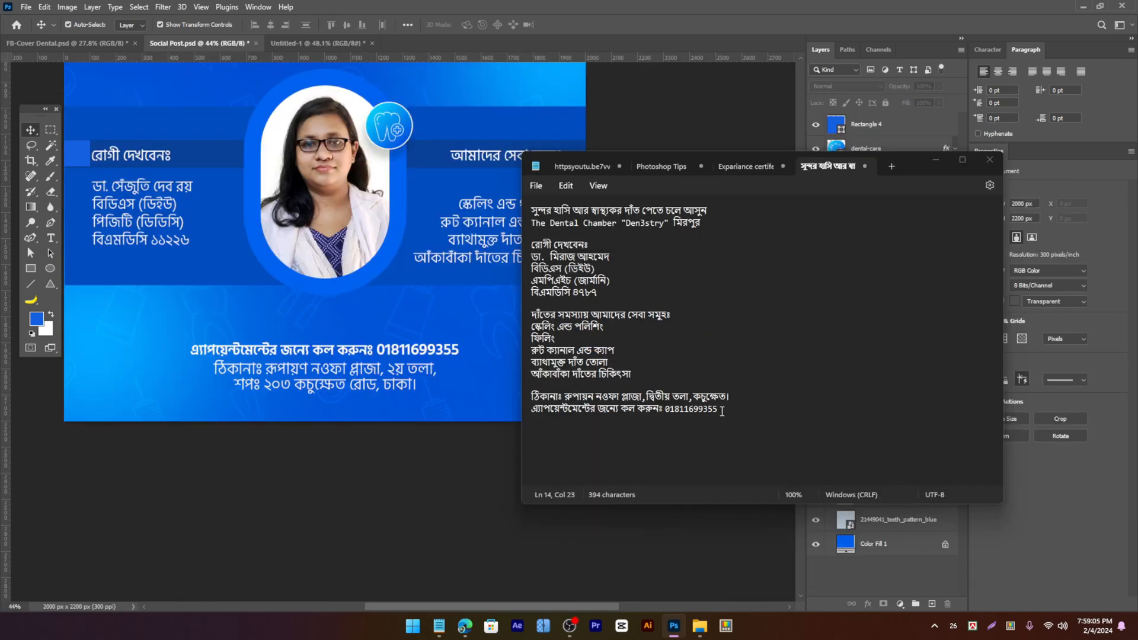
# Step: Copy the Contact group with the appointment number and address from Social Post into the lower part of the new document
pyautogui.moveTo(722, 411); pyautogui.dragTo(661, 415)
pyautogui.click(644, 410)
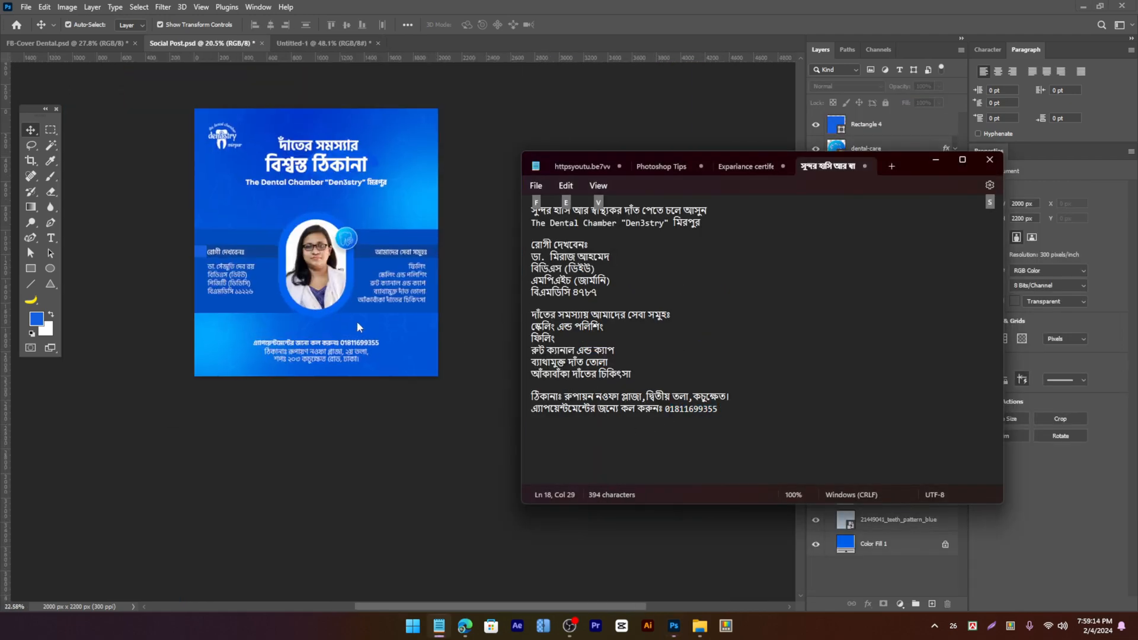
pyautogui.scroll(1, 356, 321)
pyautogui.click(324, 352)
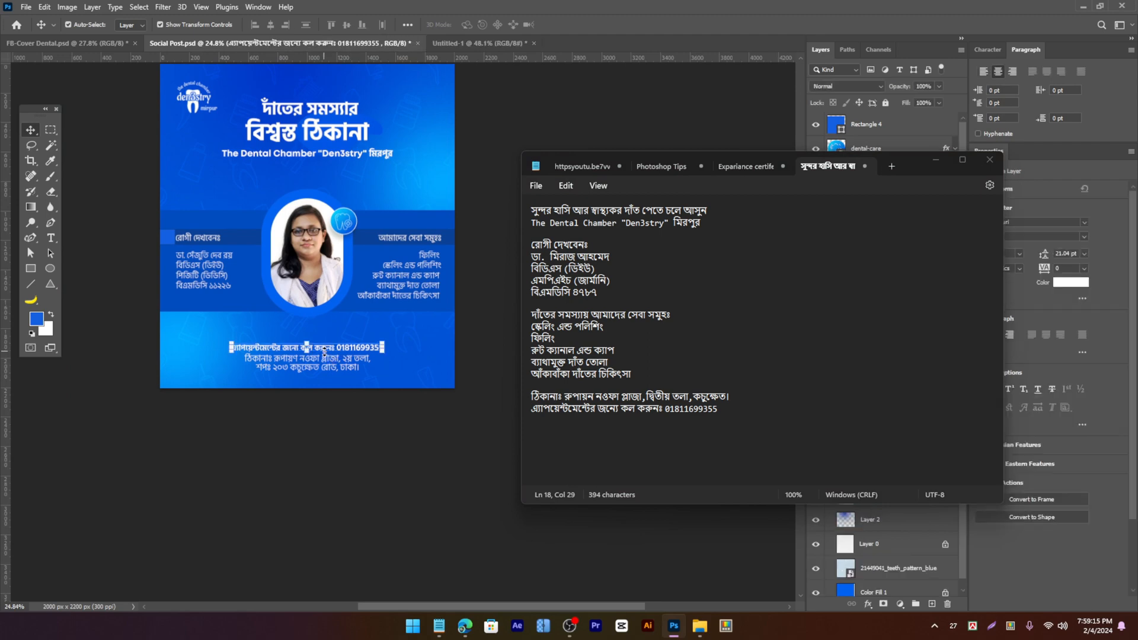
pyautogui.click(936, 160)
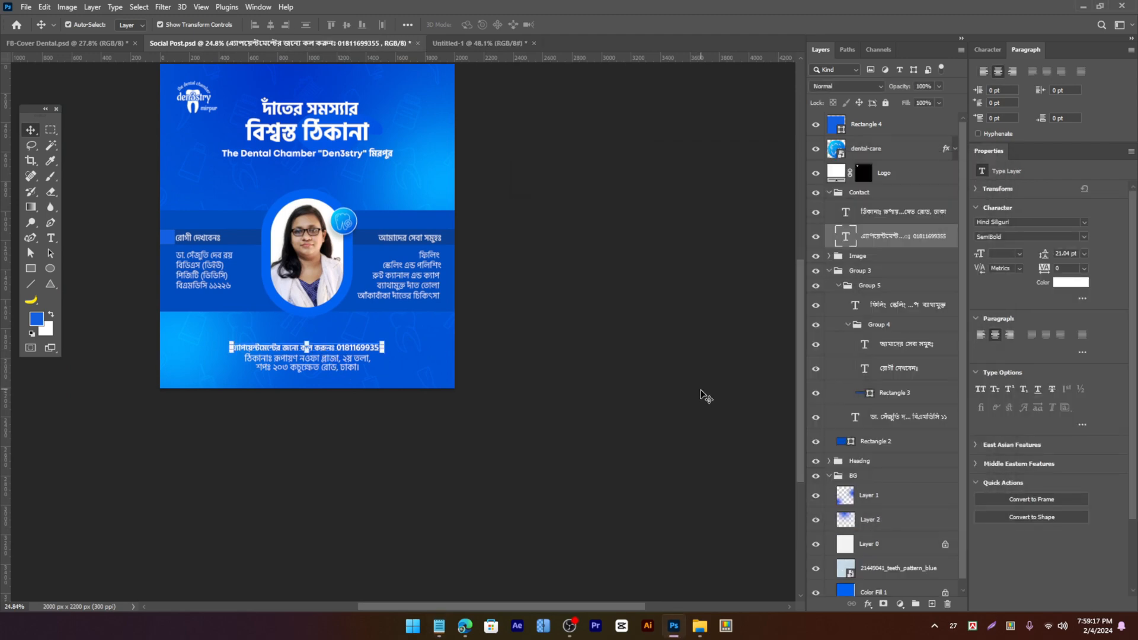
pyautogui.moveTo(859, 192); pyautogui.dragTo(367, 65)
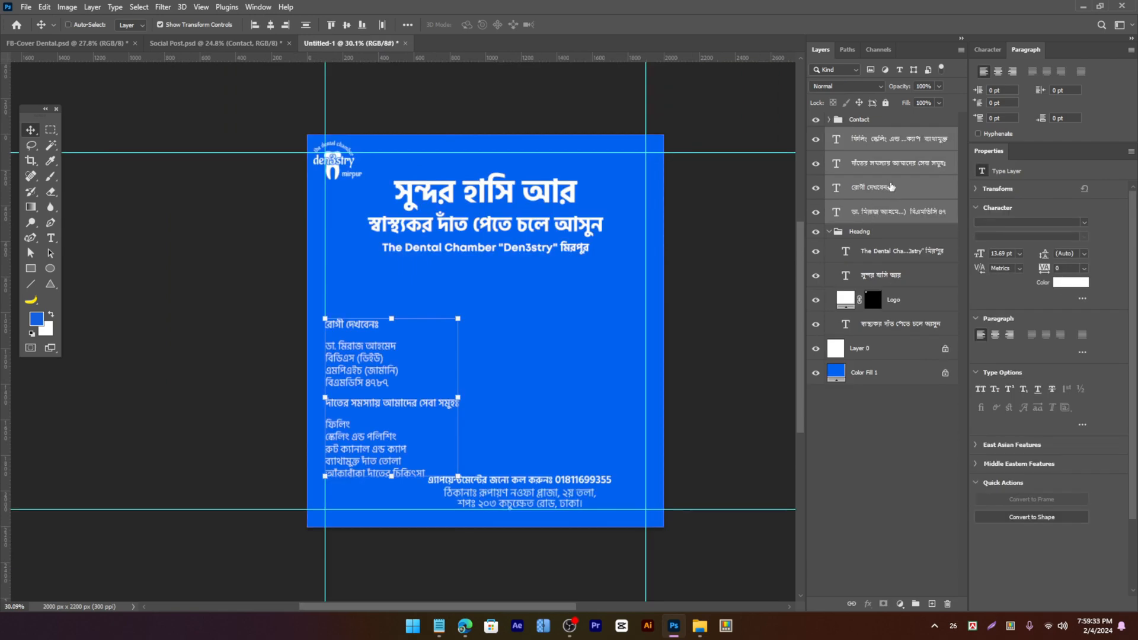
# Step: Group the four doctor-details and services text layers and move the group slightly upward
pyautogui.hotkey('ctrl', 'g')
pyautogui.moveTo(358, 376); pyautogui.dragTo(360, 353)
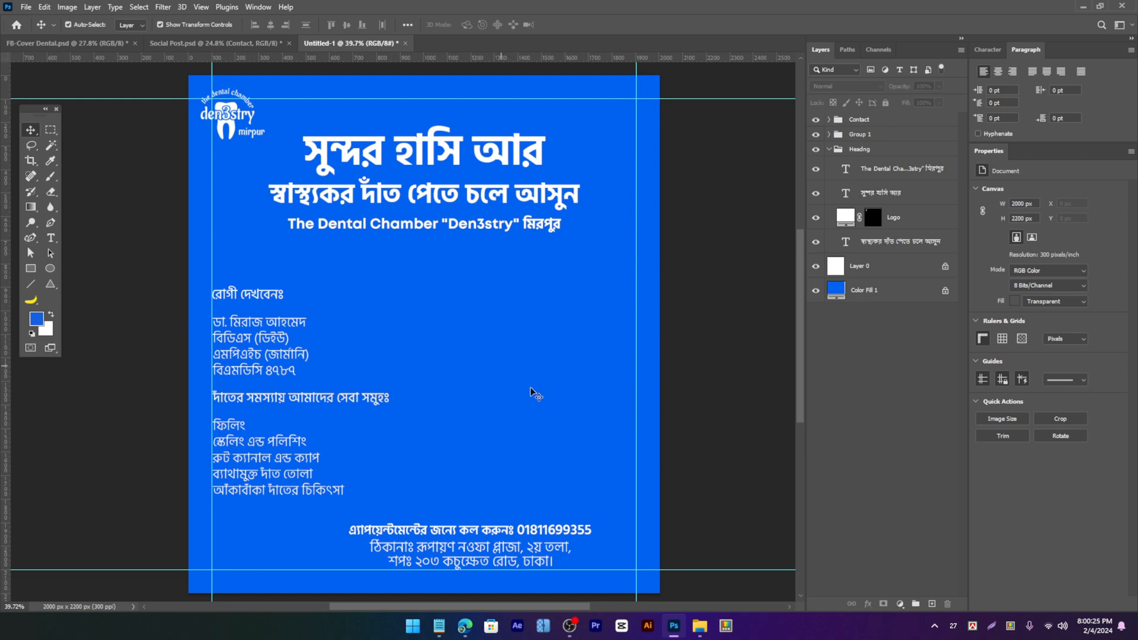
# Step: Bring the doctor's photo 2.jpg from the Downloads folder into the new post as a cut-out beside the text blocks
pyautogui.click(699, 629)
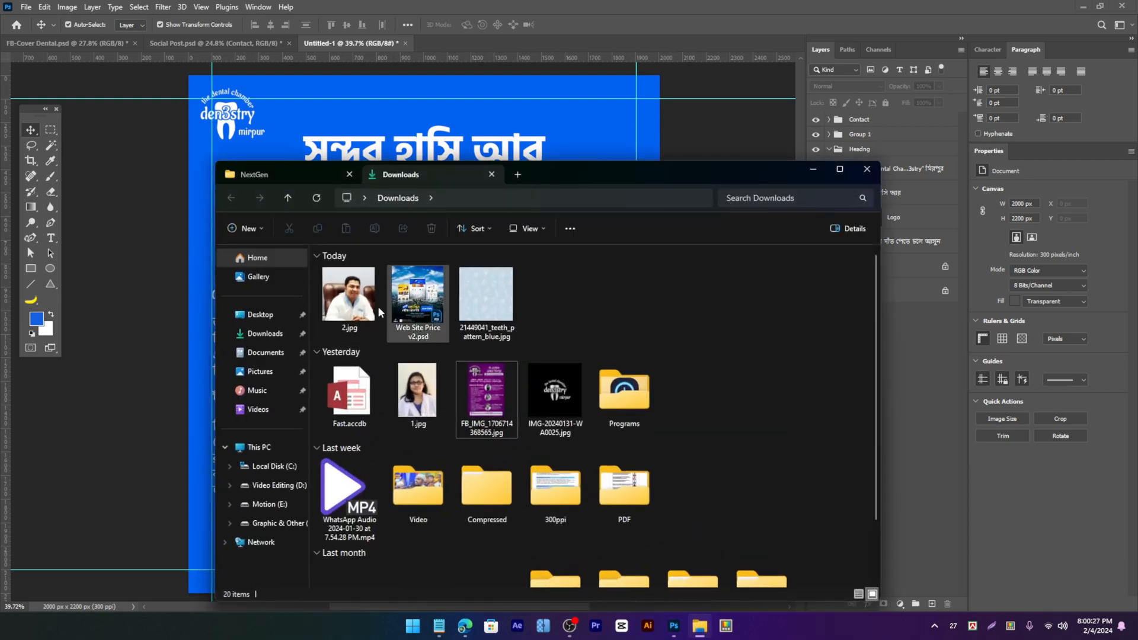
pyautogui.doubleClick(361, 301)
pyautogui.scroll(3, 665, 278)
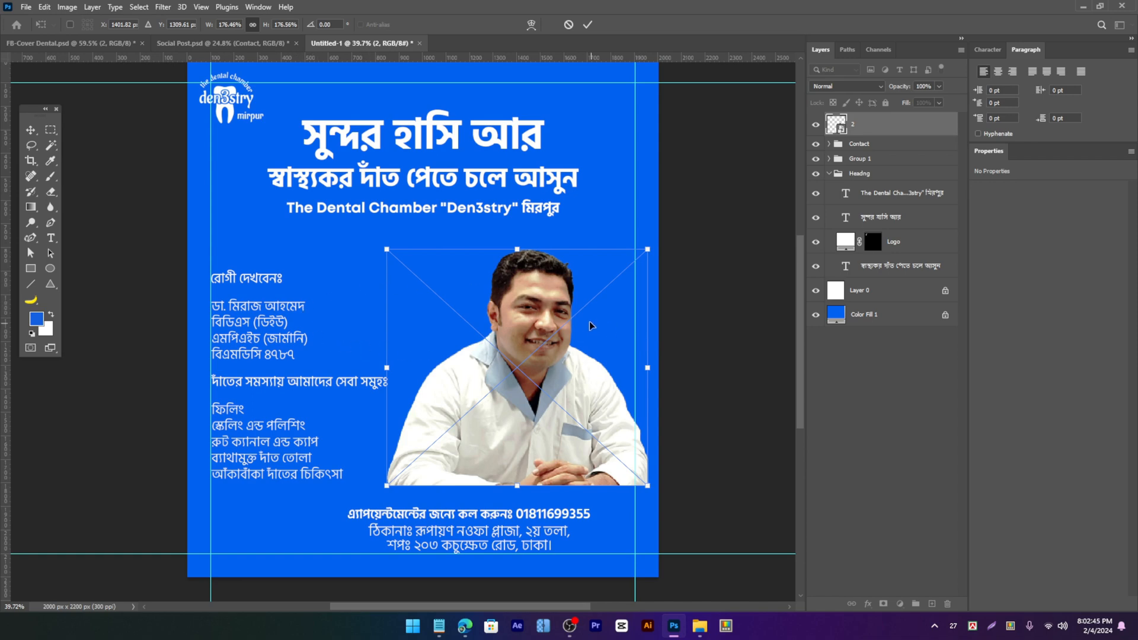
# Step: Flip the doctor's photo horizontally
pyautogui.rightClick(548, 341)
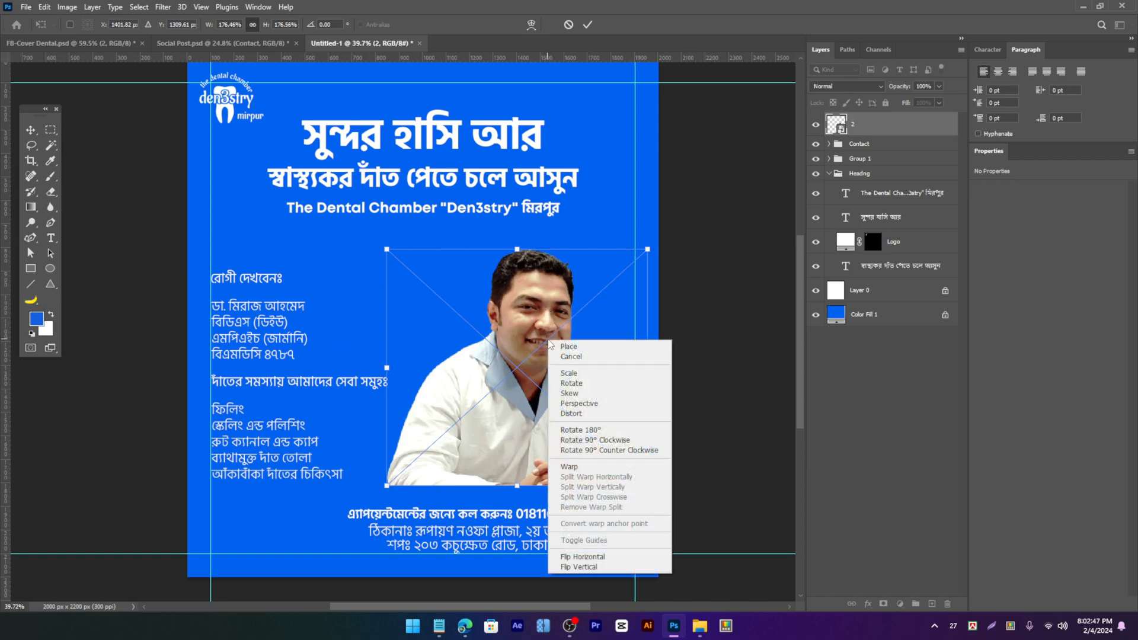
pyautogui.click(522, 309)
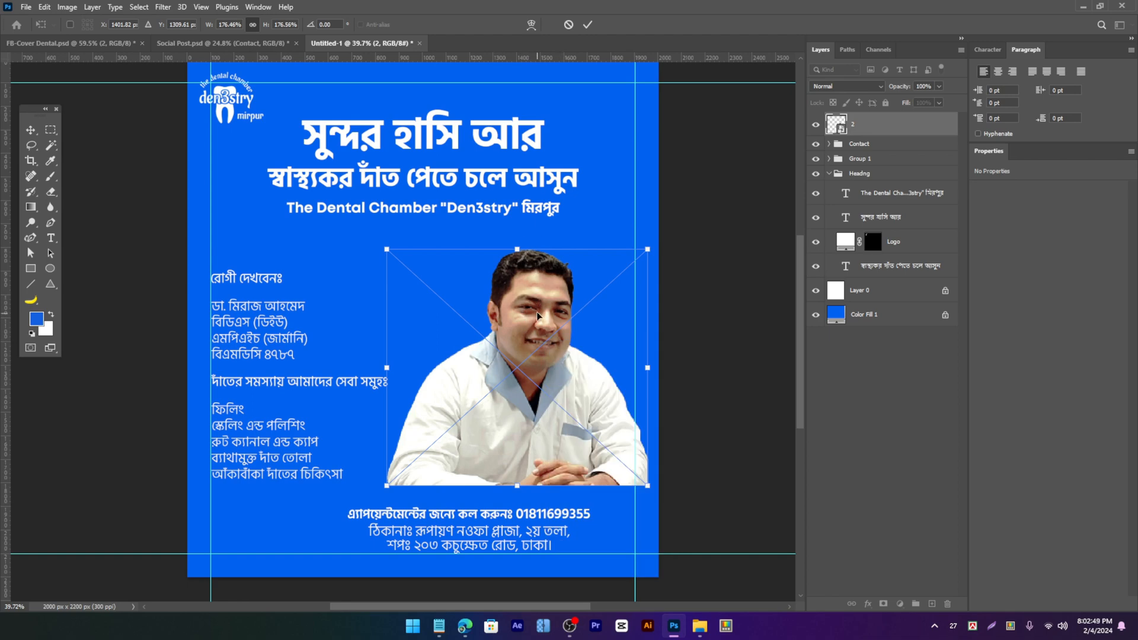
pyautogui.rightClick(538, 315)
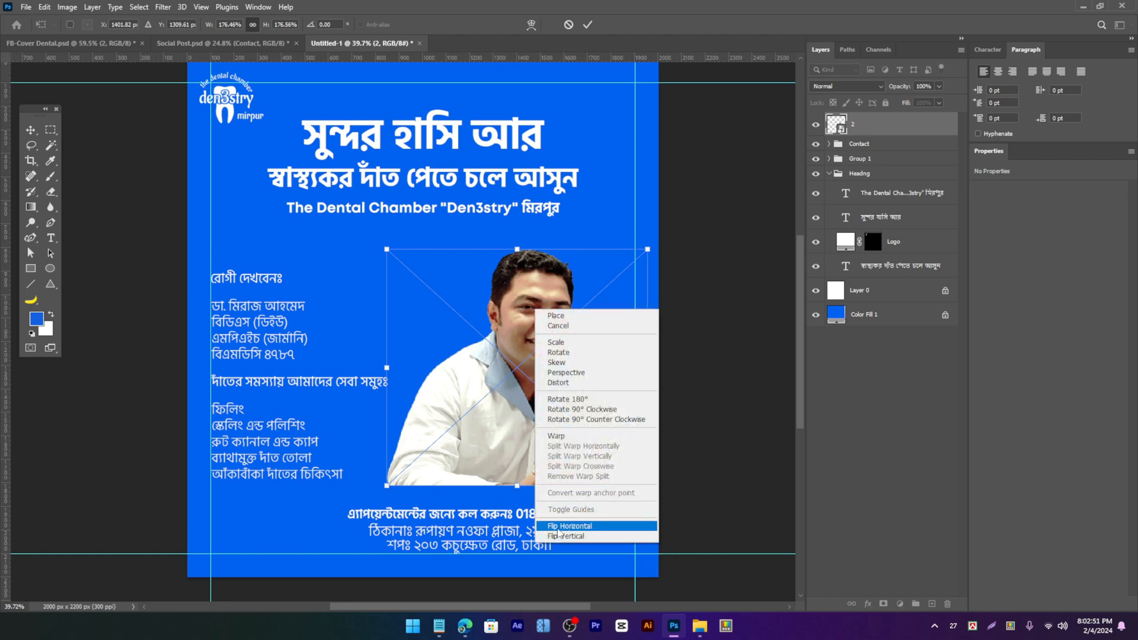
pyautogui.click(589, 527)
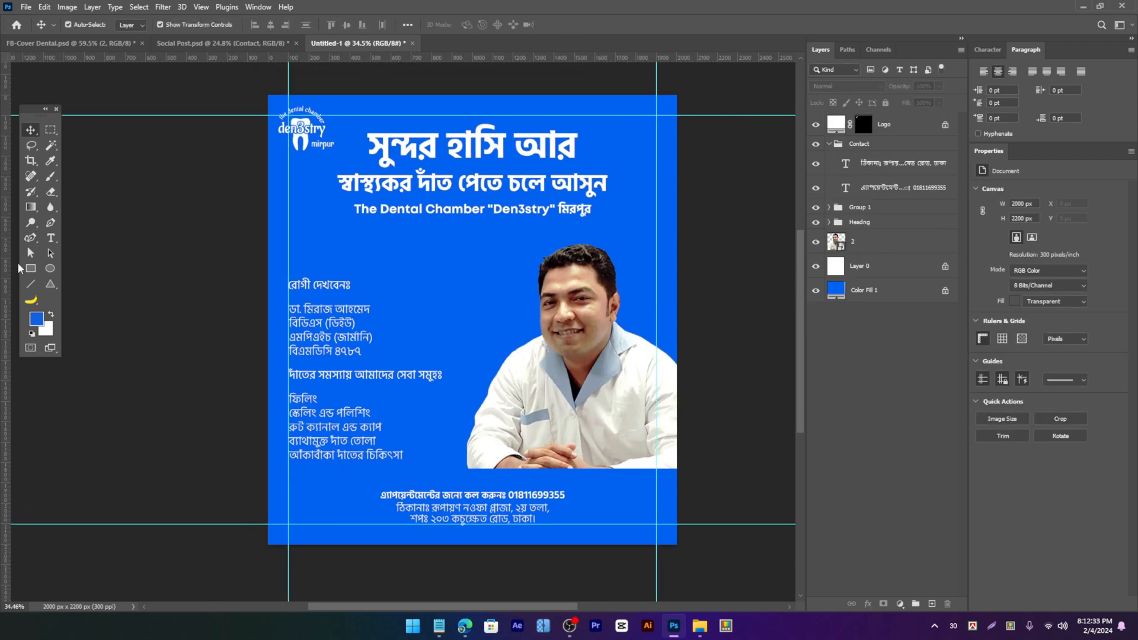
# Step: Draw an upright rectangle about 646 x 1402 px over the middle of the post and fill it with white
pyautogui.click(31, 269)
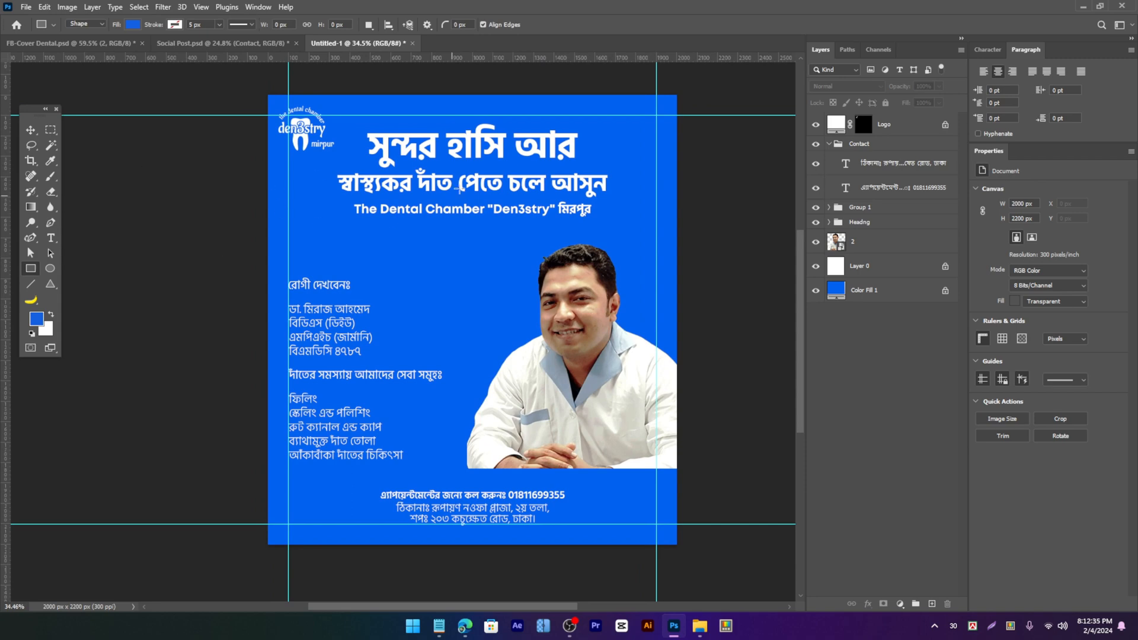
pyautogui.moveTo(392, 165); pyautogui.dragTo(524, 452)
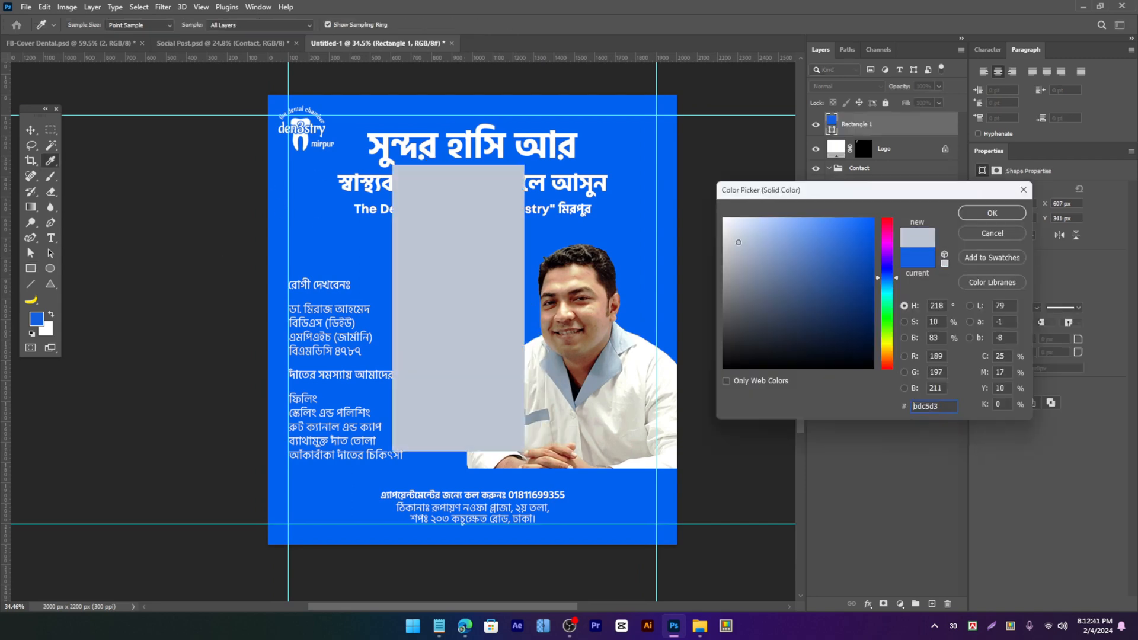
pyautogui.moveTo(738, 242); pyautogui.dragTo(672, 169)
pyautogui.click(977, 217)
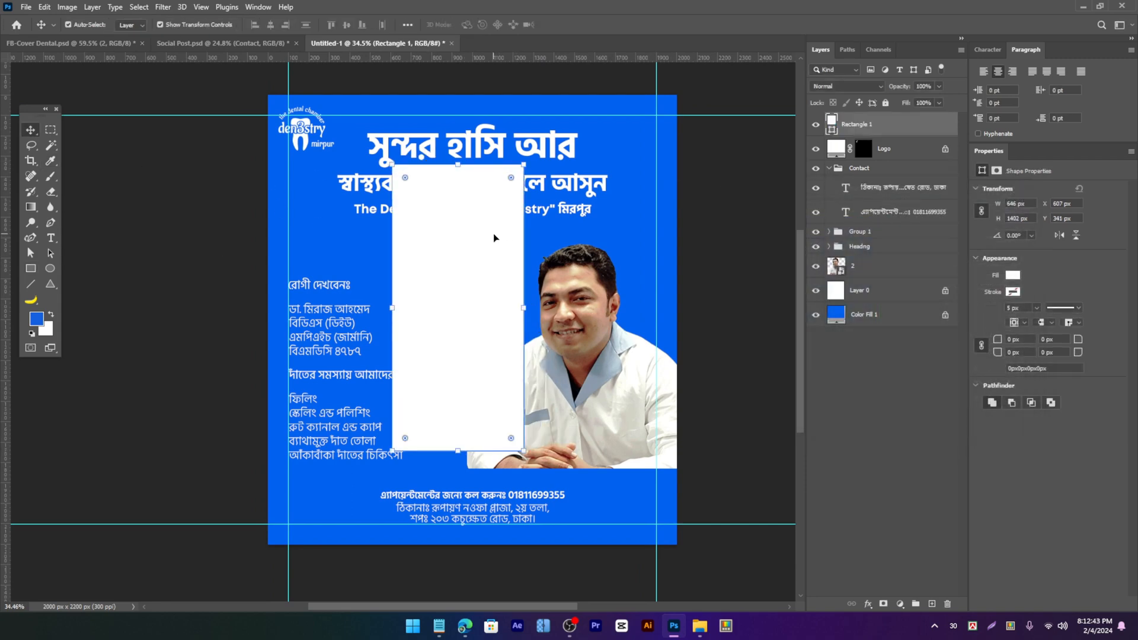
# Step: Round the white rectangle's corners to 323 px and place its layer directly beneath the doctor's photo
pyautogui.moveTo(494, 237); pyautogui.dragTo(416, 243)
pyautogui.moveTo(425, 180); pyautogui.dragTo(371, 300)
pyautogui.moveTo(896, 125); pyautogui.dragTo(875, 275)
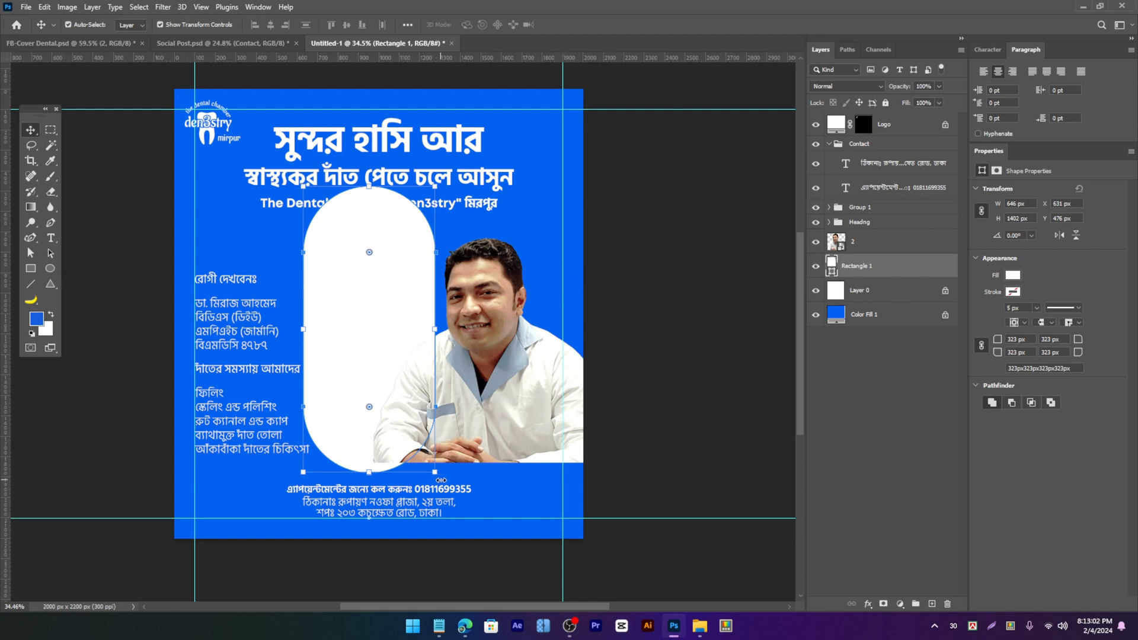
# Step: Rotate the white rounded shape diagonally and position it behind the doctor, running off the post's right edge
pyautogui.moveTo(445, 480); pyautogui.dragTo(591, 384)
pyautogui.moveTo(361, 291); pyautogui.dragTo(432, 327)
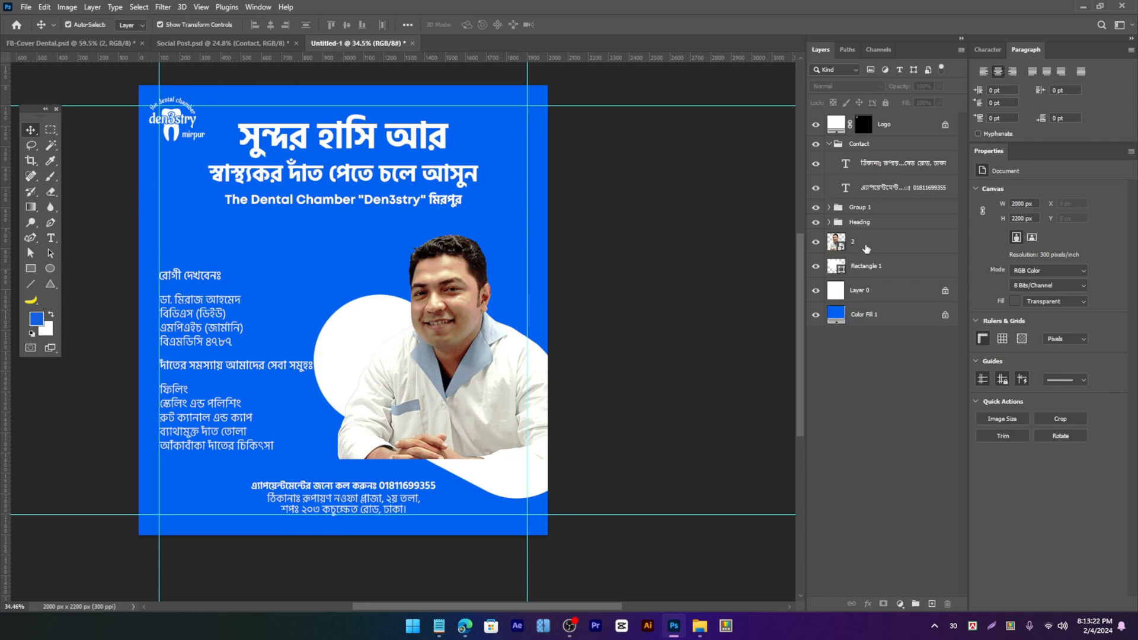
# Step: Add a layer mask to the doctor's photo and load the white shape's outline as a selection for brushing
pyautogui.click(865, 249)
pyautogui.click(882, 604)
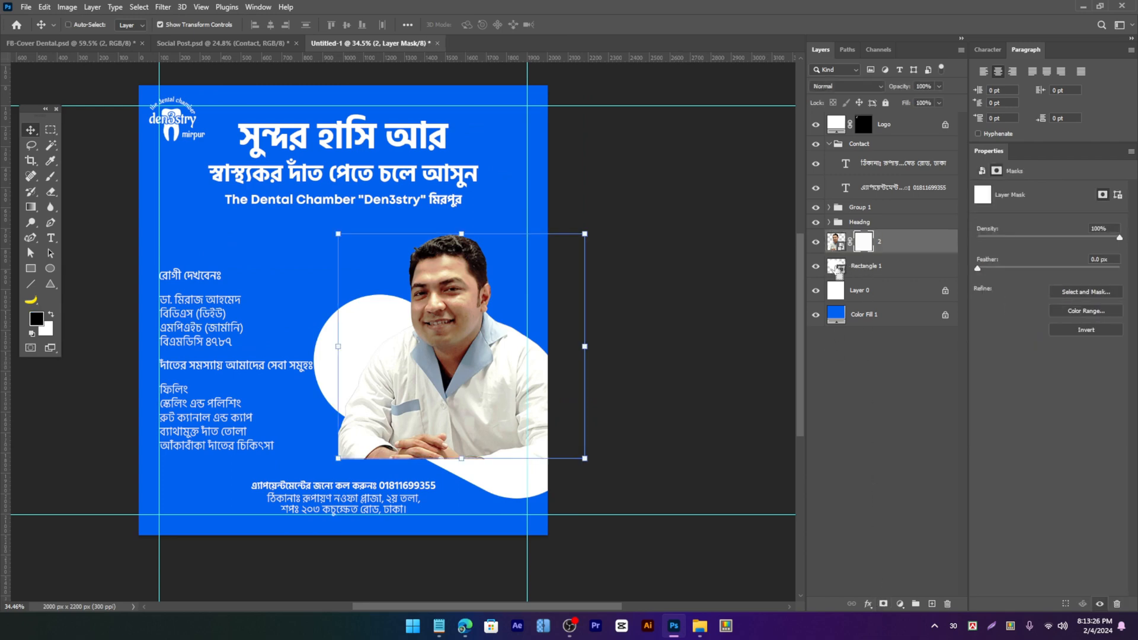
pyautogui.keyDown('ctrl'); pyautogui.click(836, 267); pyautogui.keyUp('ctrl')
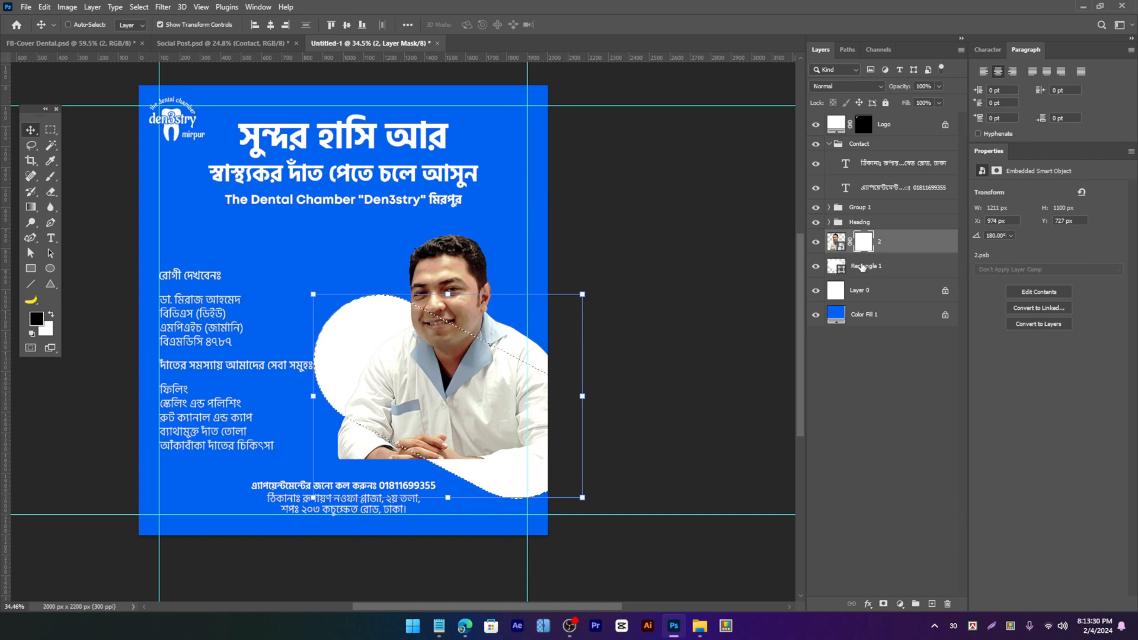
pyautogui.press('b')
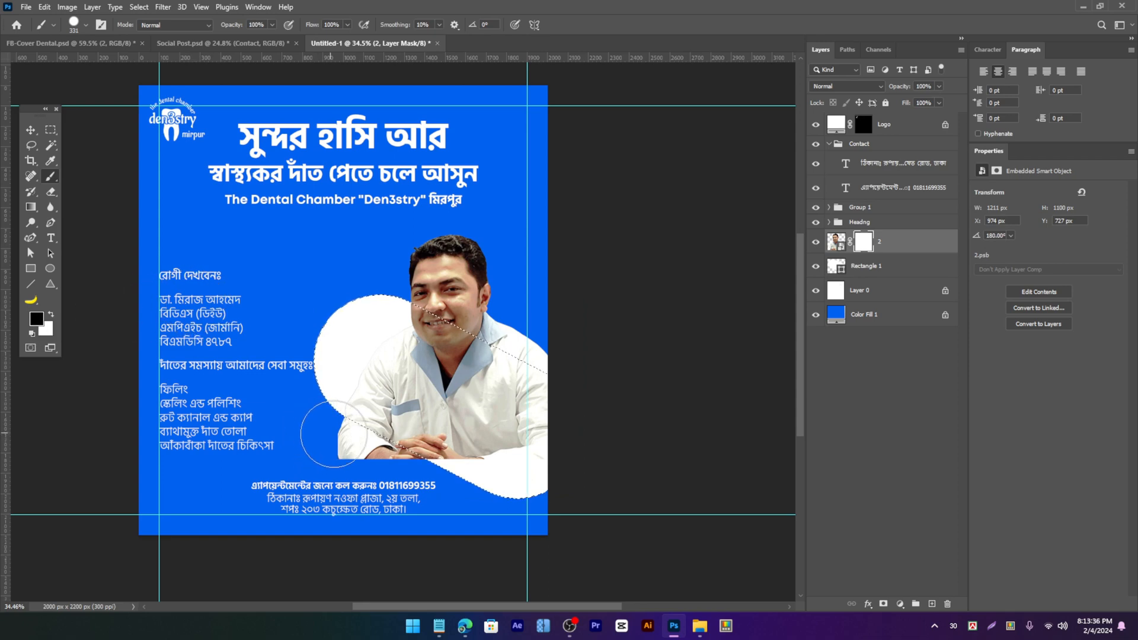
# Step: With the selection inverted, paint black on the photo's mask to hide the doctor's sleeve outside the white shape's lower edge
pyautogui.moveTo(400, 422); pyautogui.dragTo(431, 440)
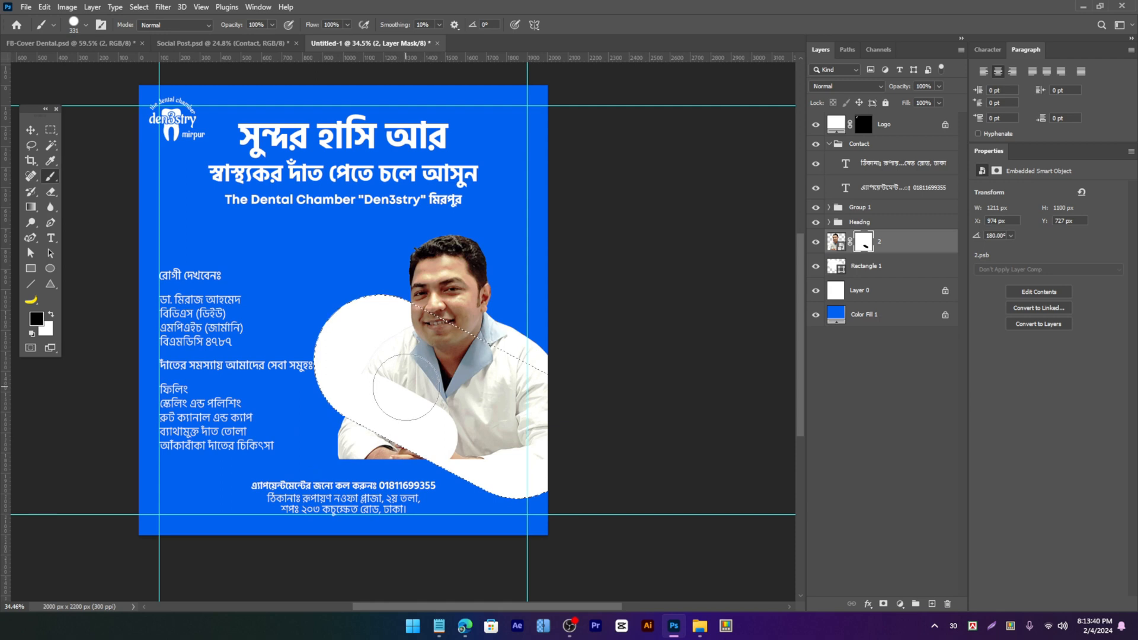
pyautogui.hotkey('ctrl', 'z')
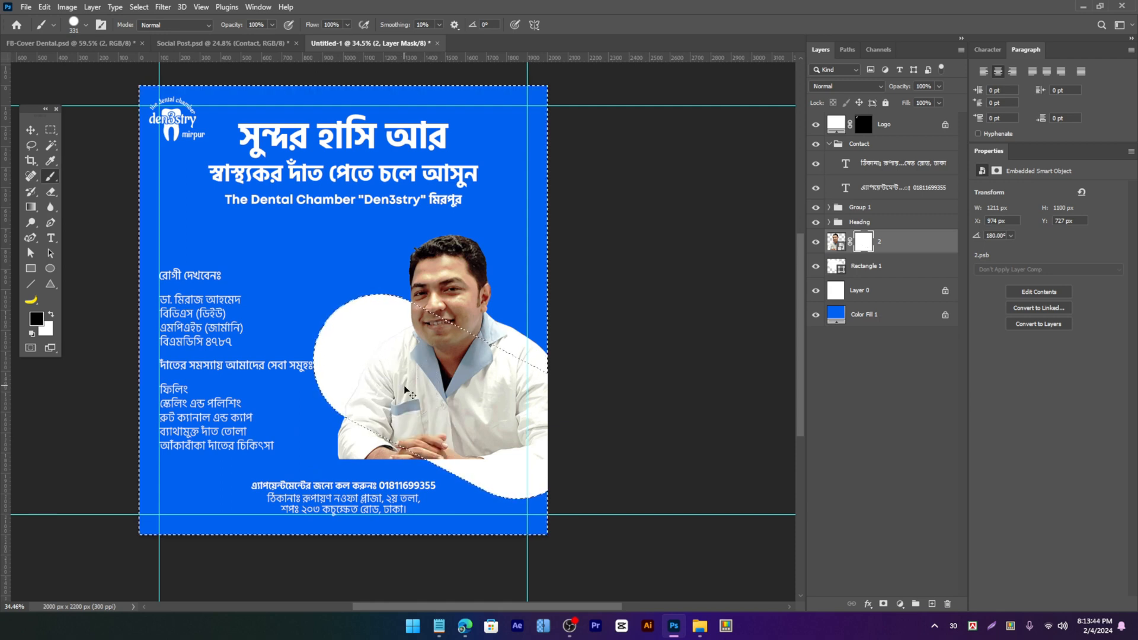
pyautogui.moveTo(404, 389); pyautogui.dragTo(450, 360)
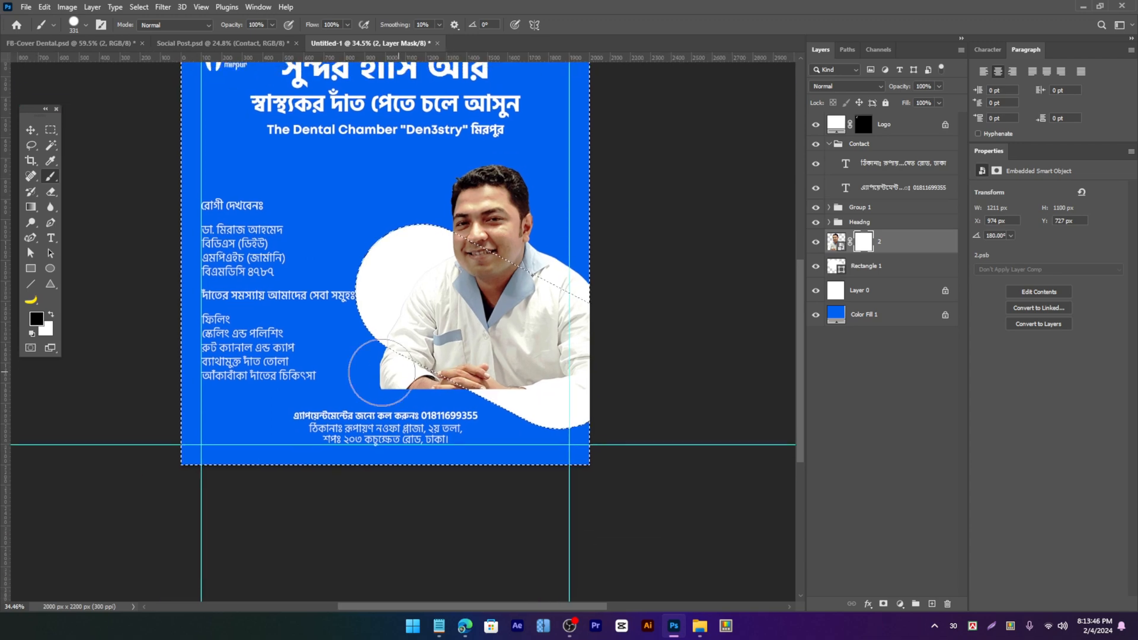
pyautogui.moveTo(381, 373)
pyautogui.mouseDown()
pyautogui.moveTo(467, 415)
pyautogui.moveTo(427, 385)
pyautogui.mouseUp()
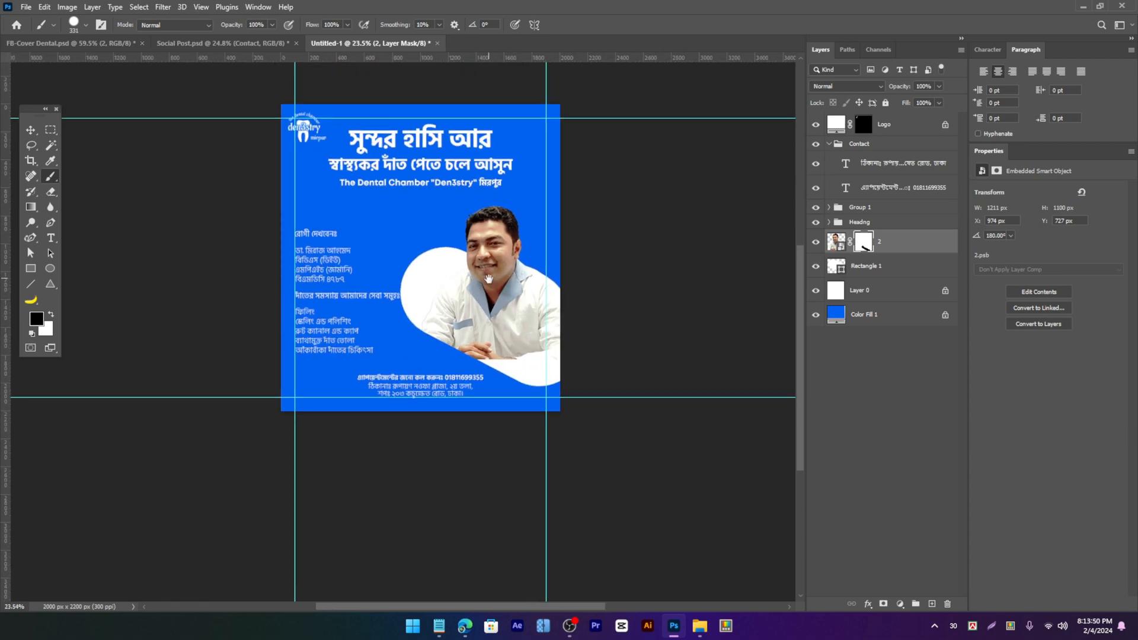
# Step: Fade the lower edge of the doctor's photo into the white shape with a black-to-transparent gradient on its layer mask
pyautogui.scroll(2, 528, 354)
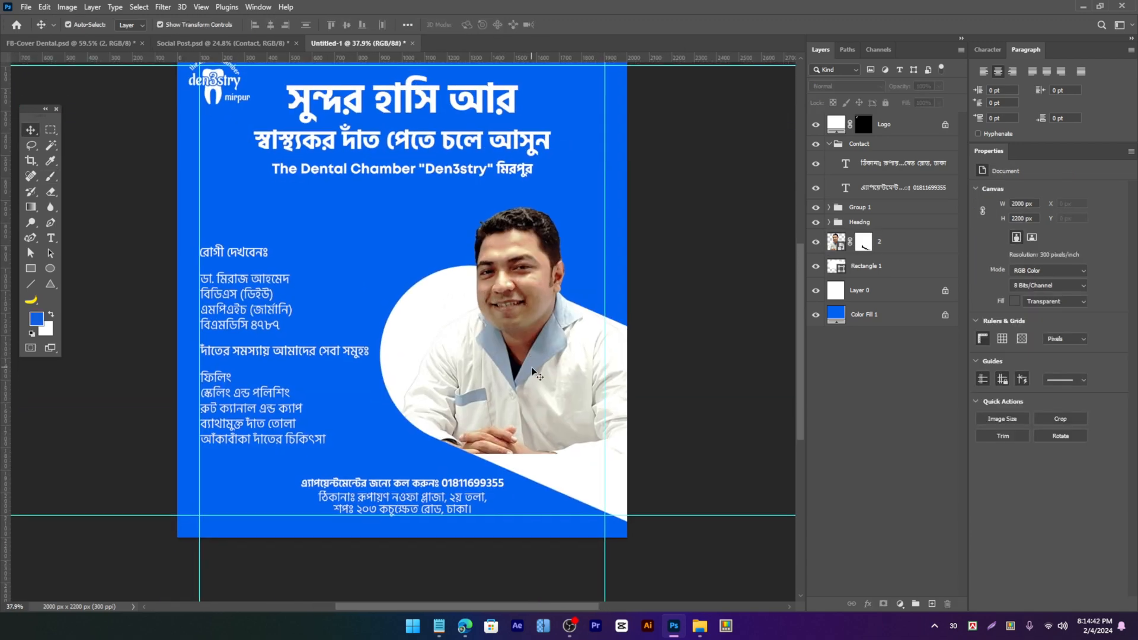
pyautogui.click(530, 373)
pyautogui.click(730, 404)
pyautogui.scroll(3, 535, 426)
pyautogui.moveTo(527, 350); pyautogui.dragTo(529, 356)
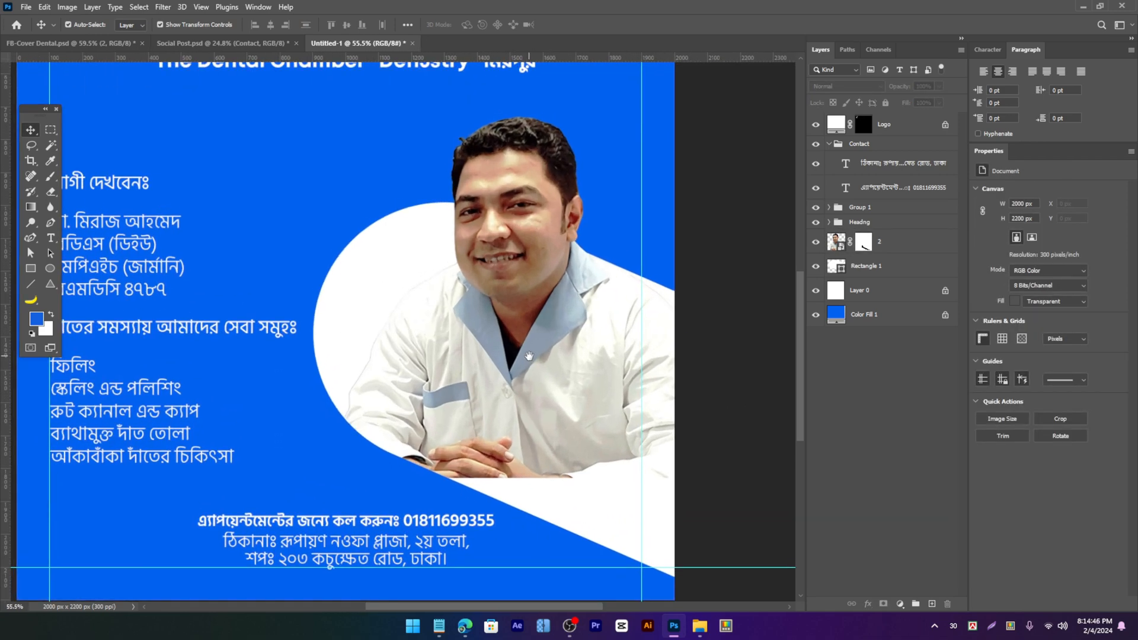
pyautogui.click(864, 242)
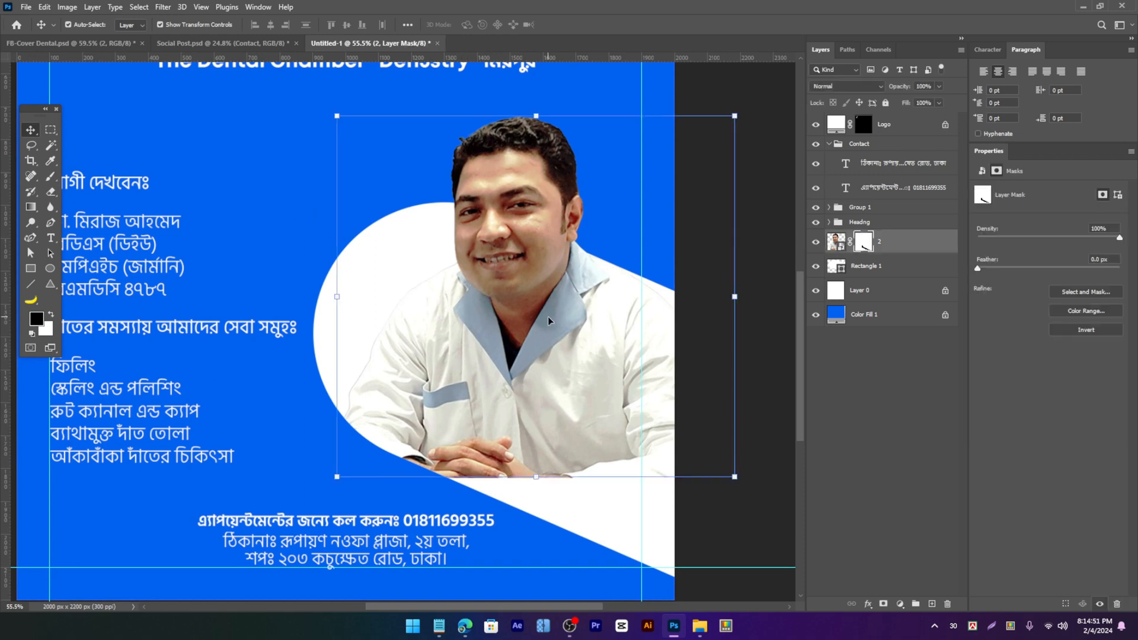
pyautogui.press('g')
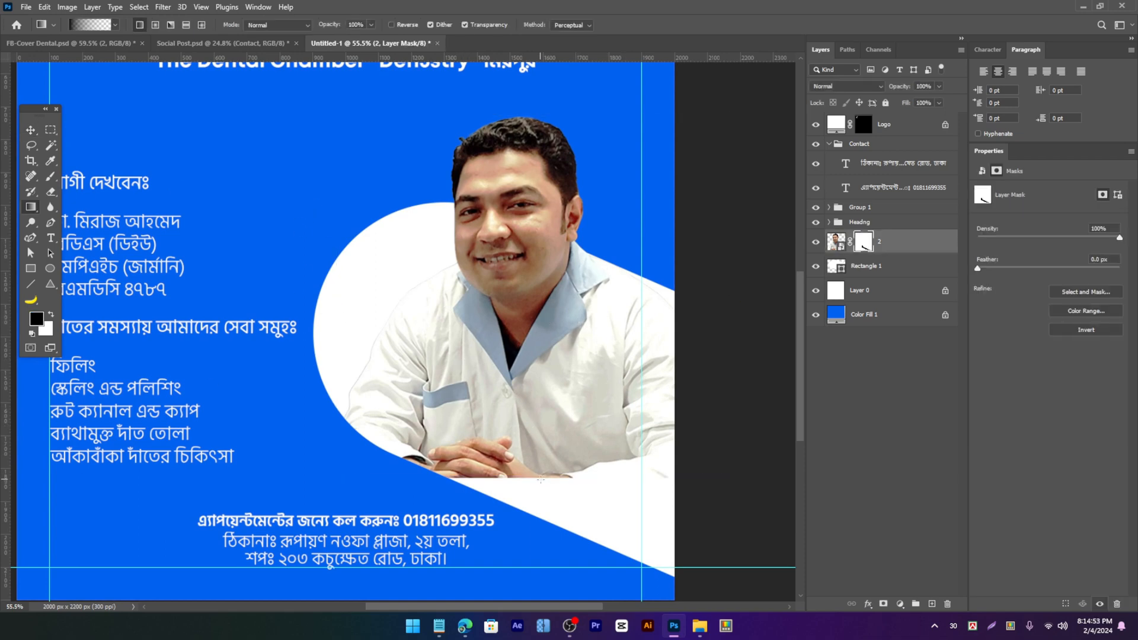
pyautogui.moveTo(550, 483); pyautogui.dragTo(550, 409)
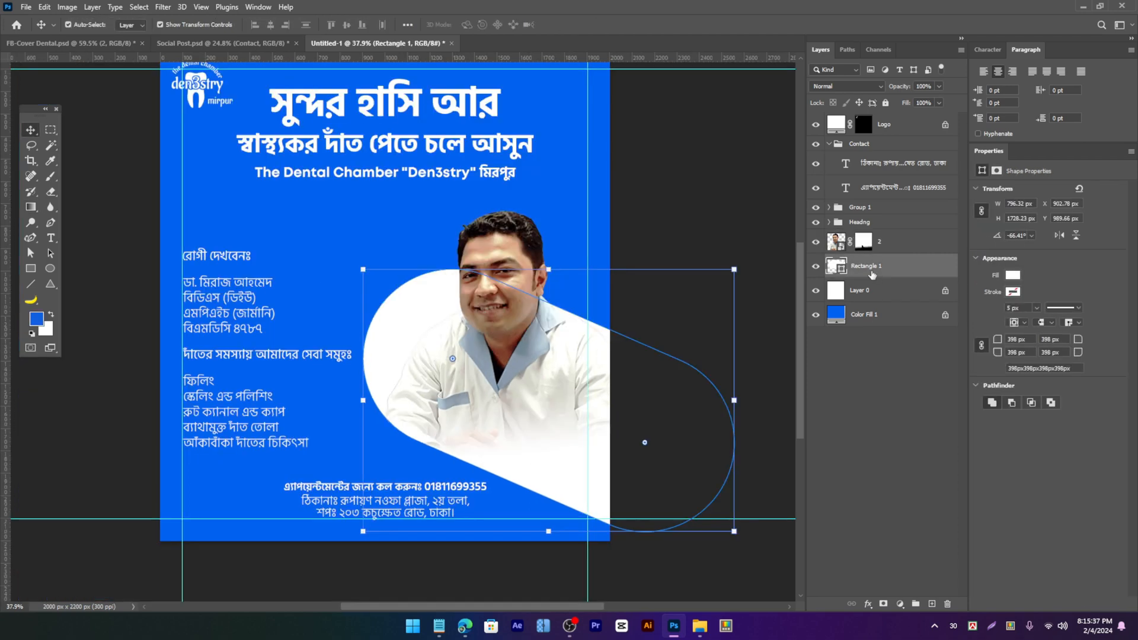
# Step: Add a white 10 px stroke at 100% opacity, positioned Inside, to the white rounded shape behind the doctor
pyautogui.doubleClick(950, 268)
pyautogui.moveTo(727, 149); pyautogui.dragTo(703, 135)
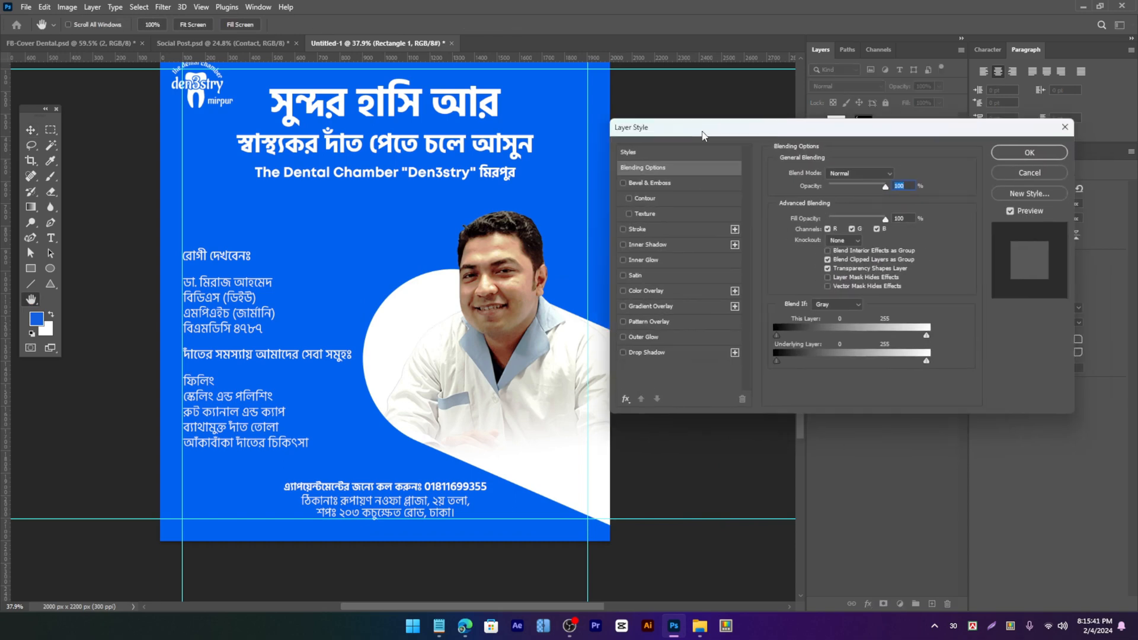
pyautogui.click(638, 229)
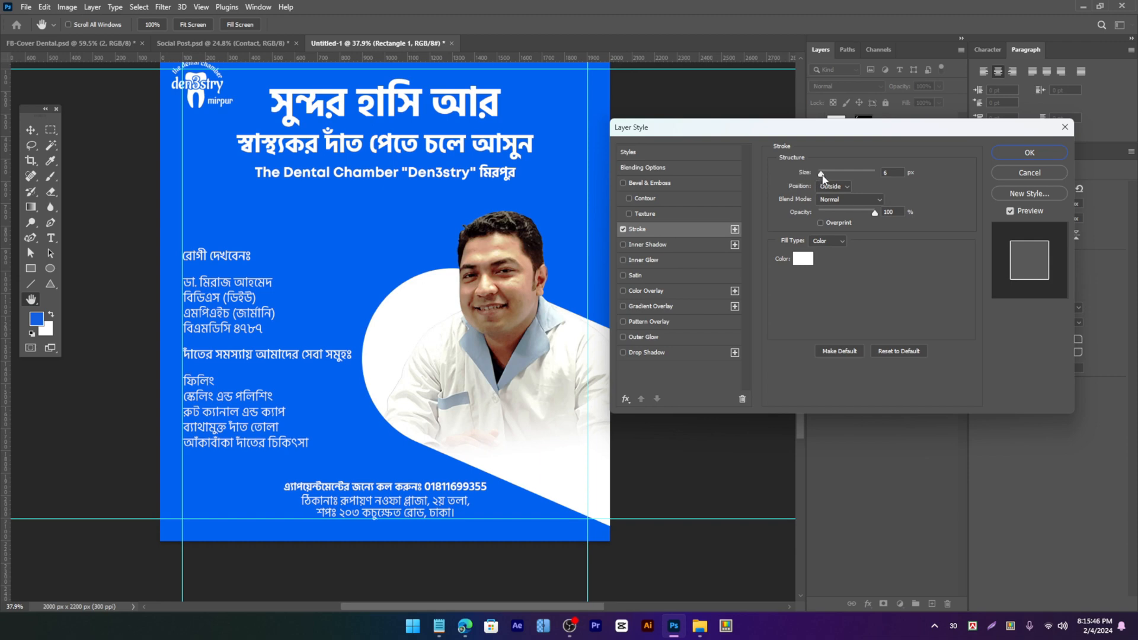
pyautogui.moveTo(821, 175); pyautogui.dragTo(824, 174)
pyautogui.click(833, 186)
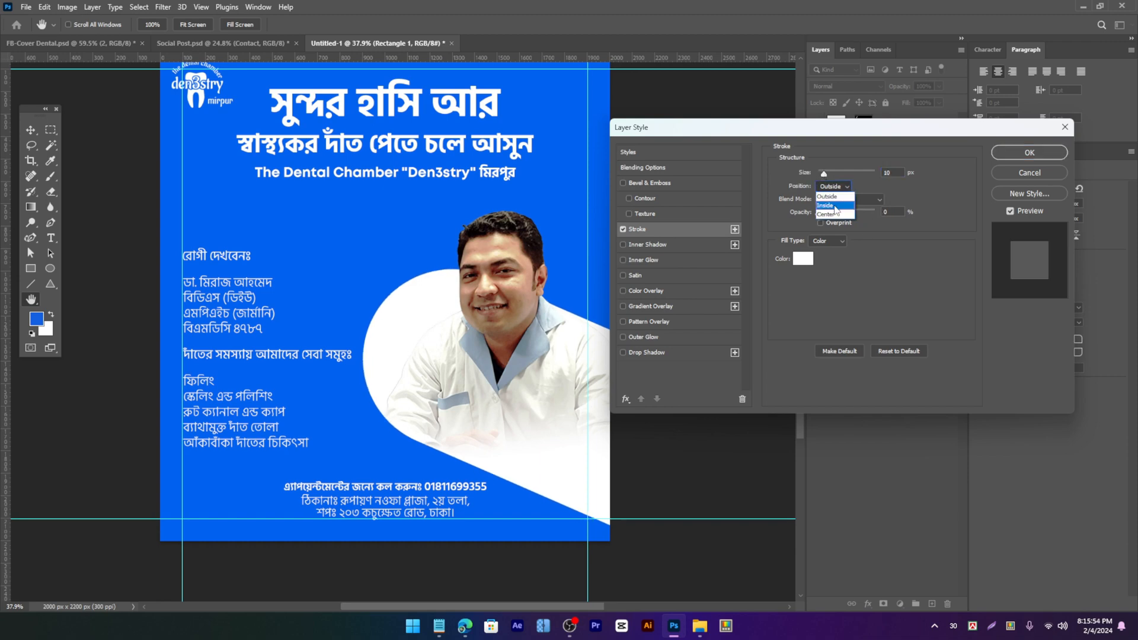
pyautogui.click(833, 206)
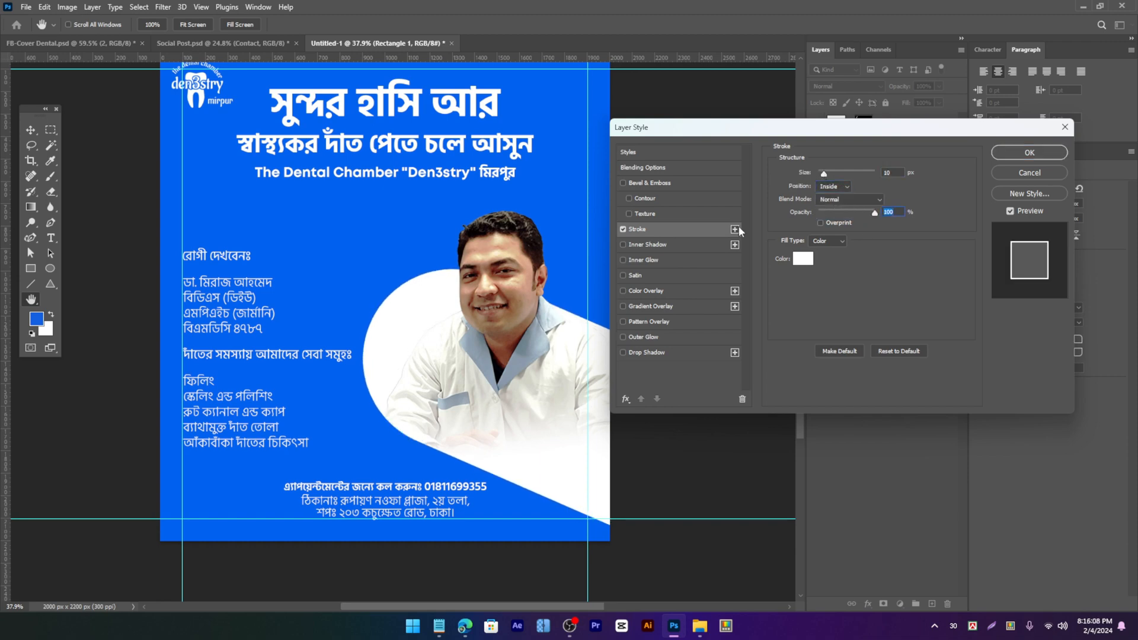
# Step: Add a second inside stroke of 29 px to the white shape, coloured with the blue sampled from the post background
pyautogui.click(734, 228)
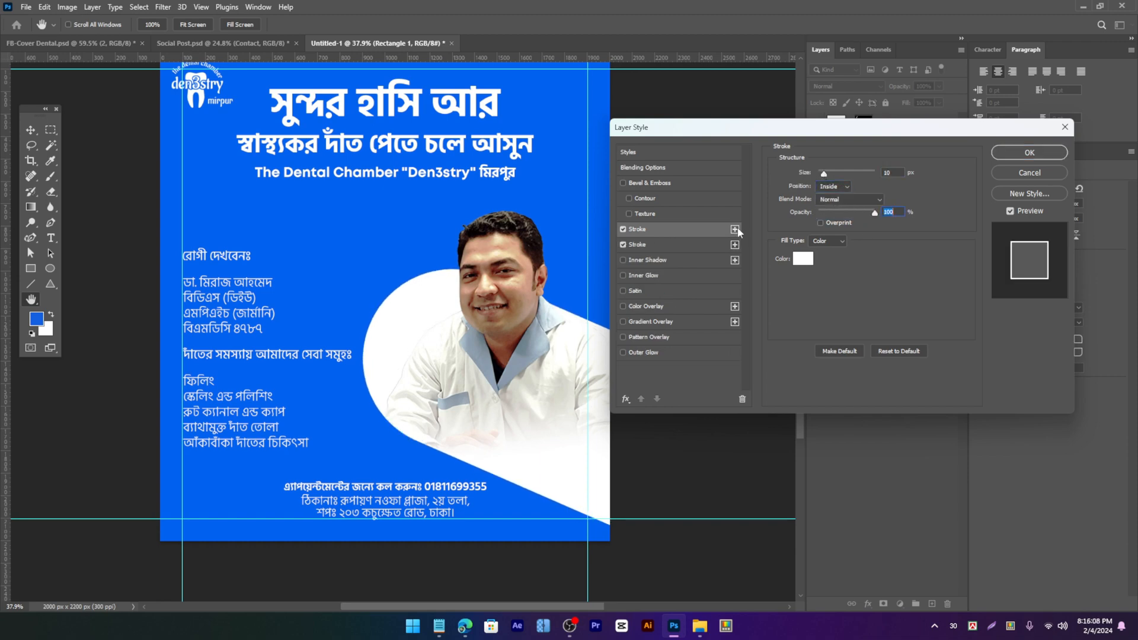
pyautogui.click(664, 246)
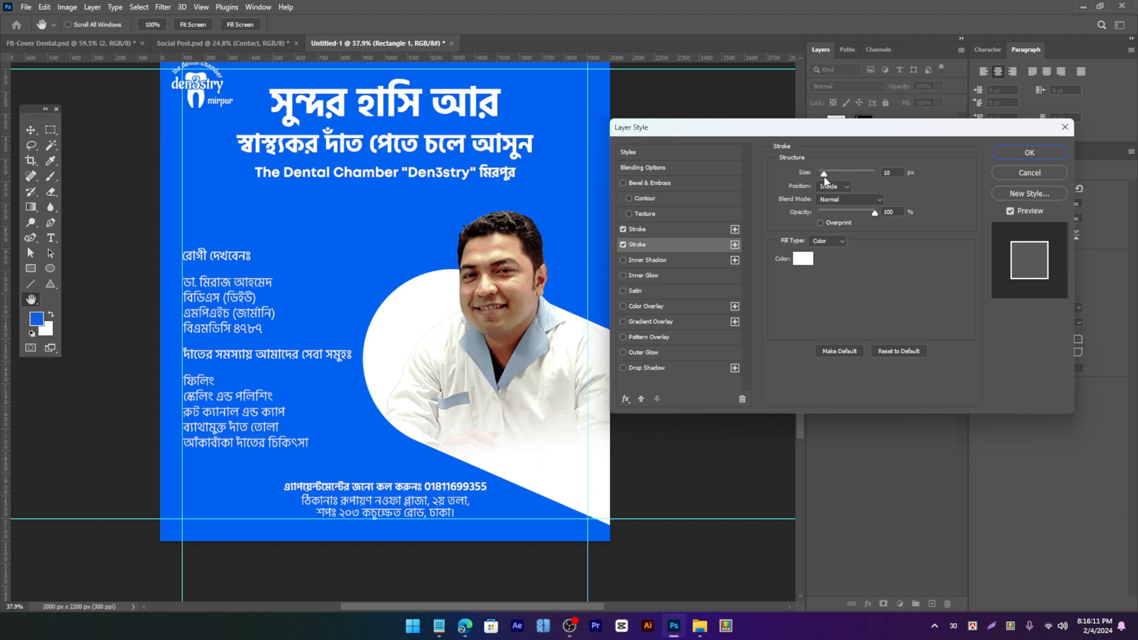
pyautogui.moveTo(824, 178); pyautogui.dragTo(829, 178)
pyautogui.click(806, 261)
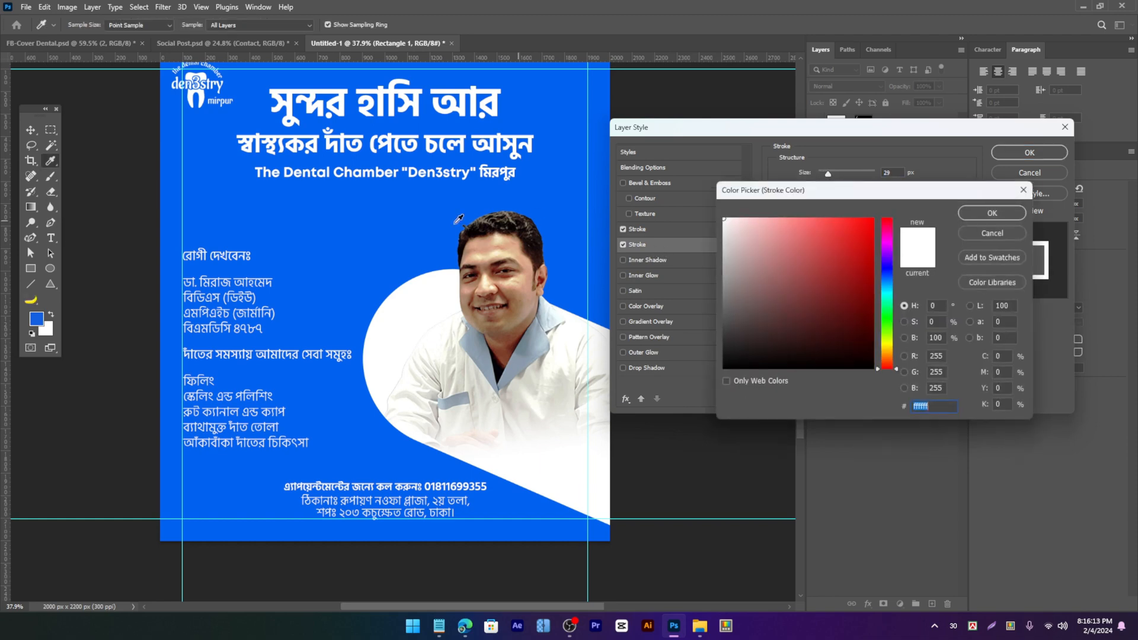
pyautogui.click(386, 223)
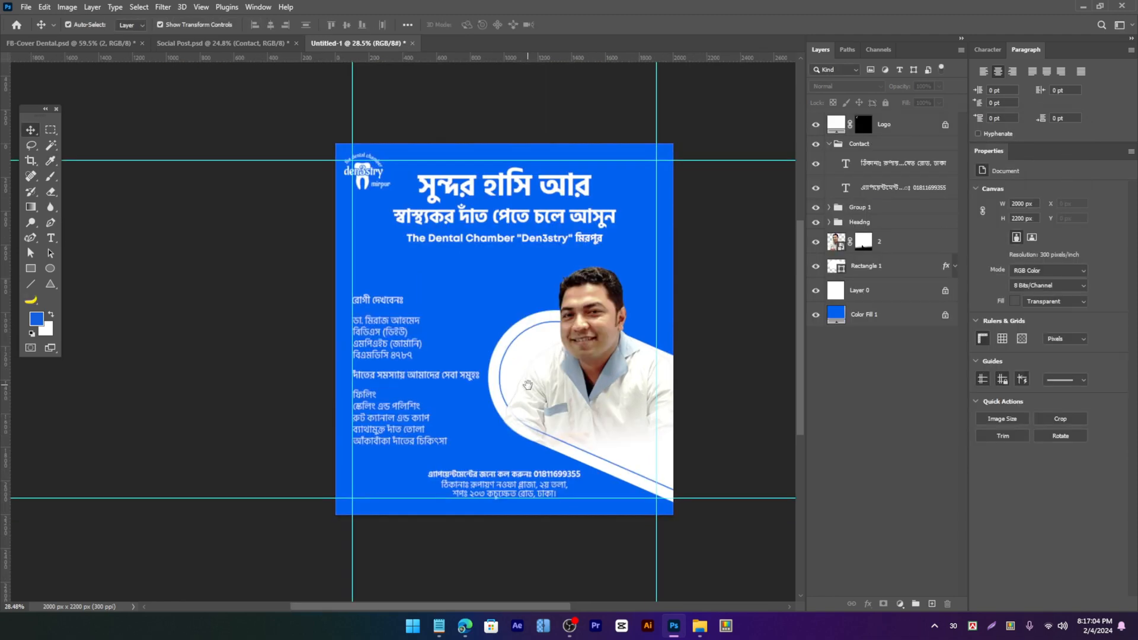
# Step: Left-align the two contact text layers and move them to the left margin guide below the services list
pyautogui.scroll(8, 555, 421)
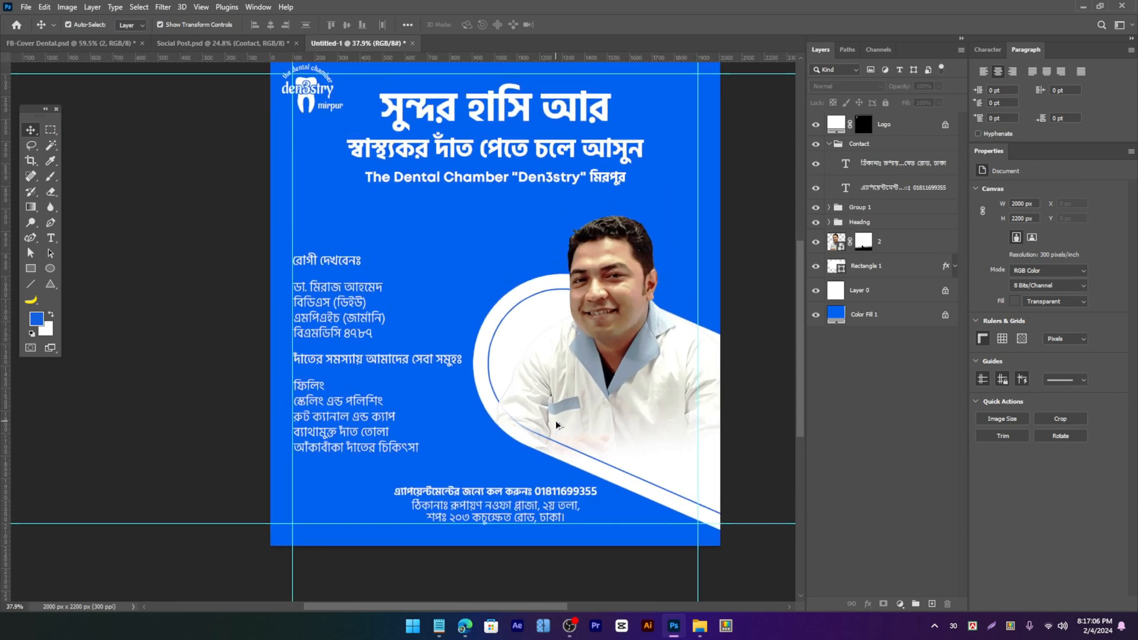
pyautogui.scroll(-6, 555, 339)
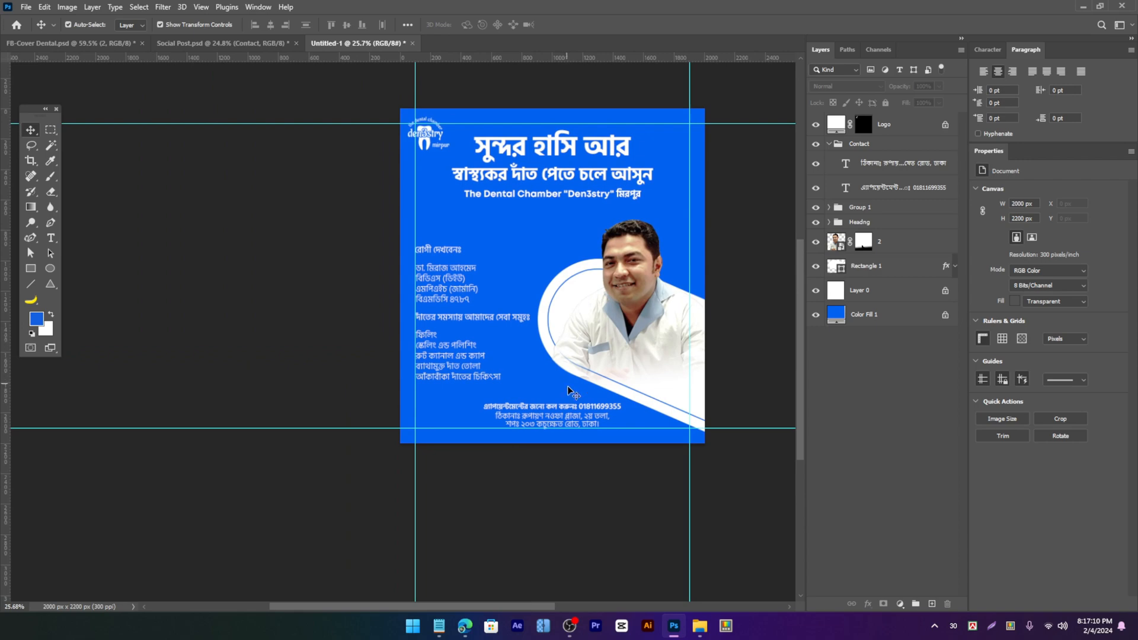
pyautogui.scroll(4, 577, 396)
pyautogui.click(601, 412)
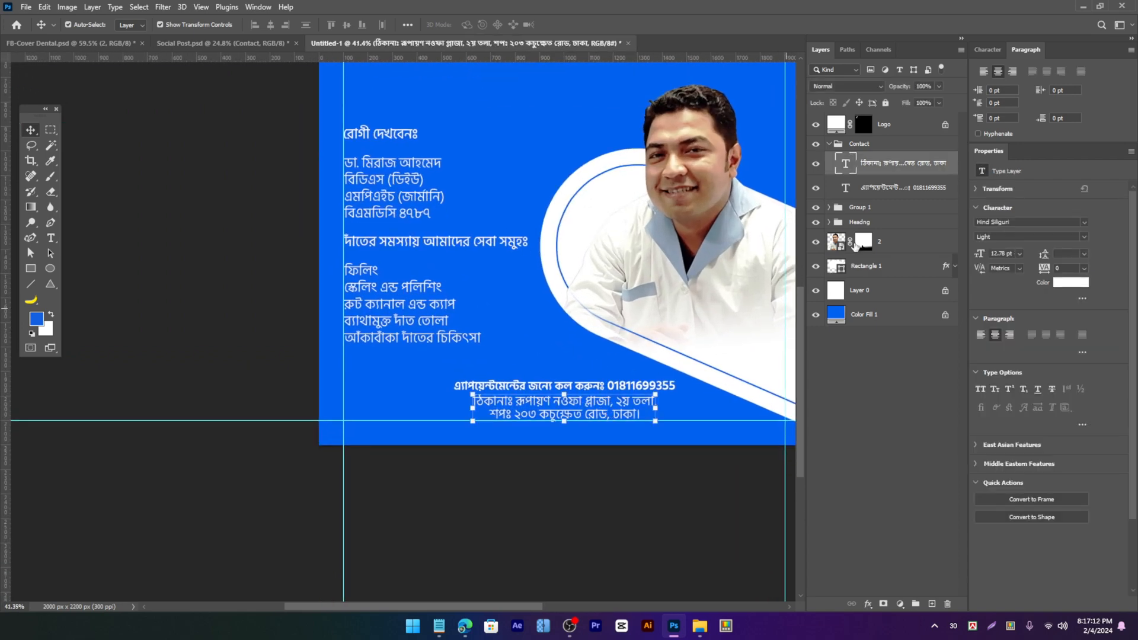
pyautogui.keyDown('shift'); pyautogui.click(881, 188); pyautogui.keyUp('shift')
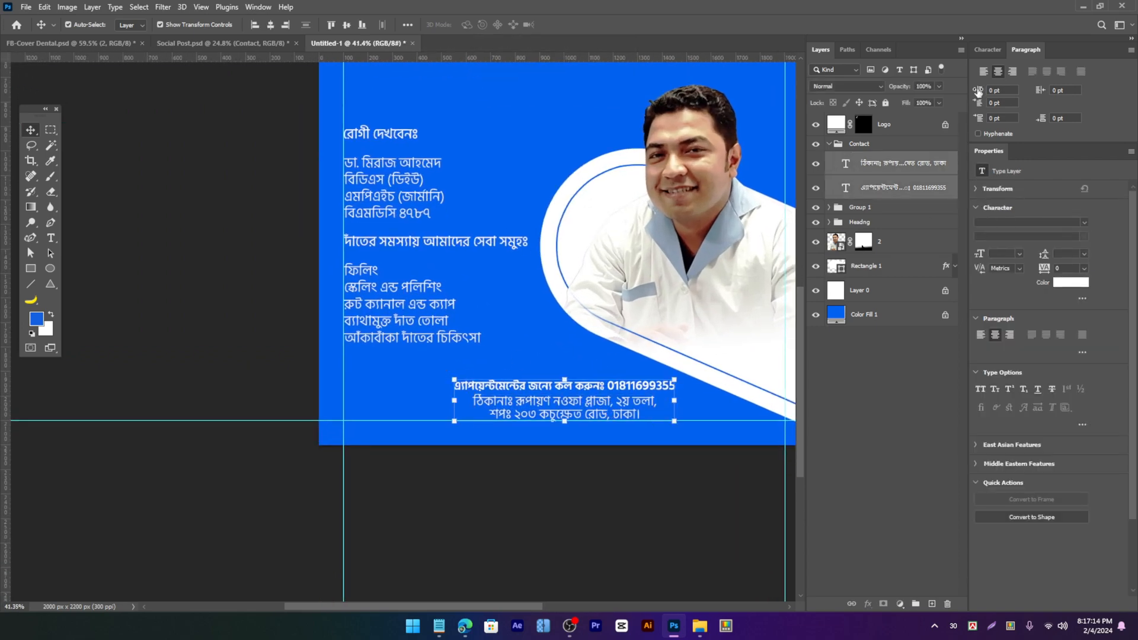
pyautogui.click(983, 71)
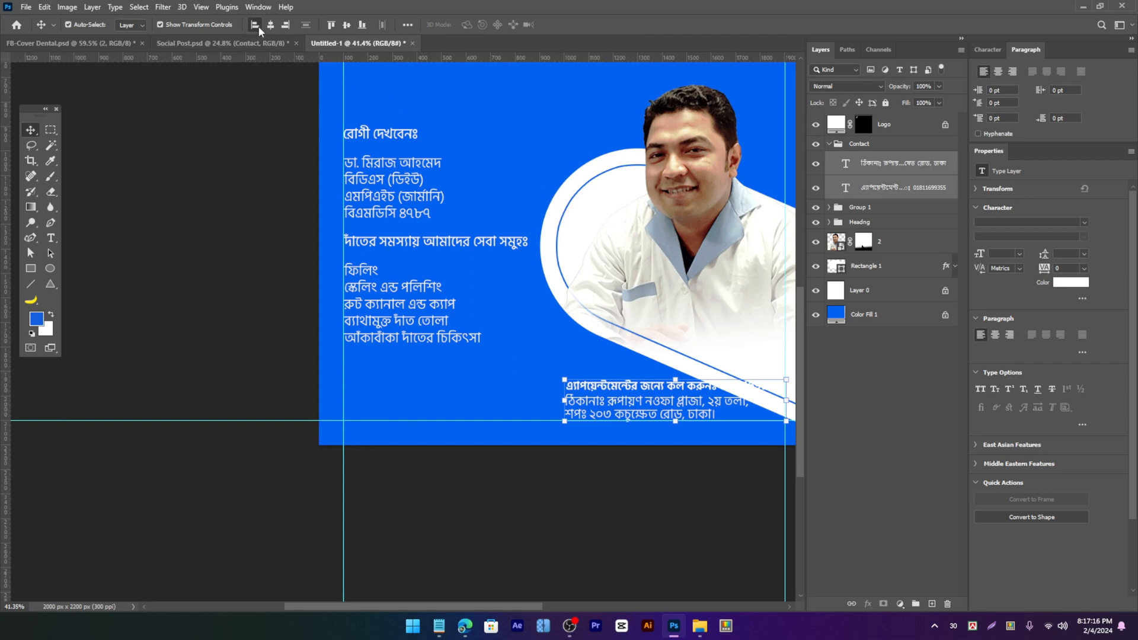
pyautogui.moveTo(596, 382); pyautogui.dragTo(557, 352)
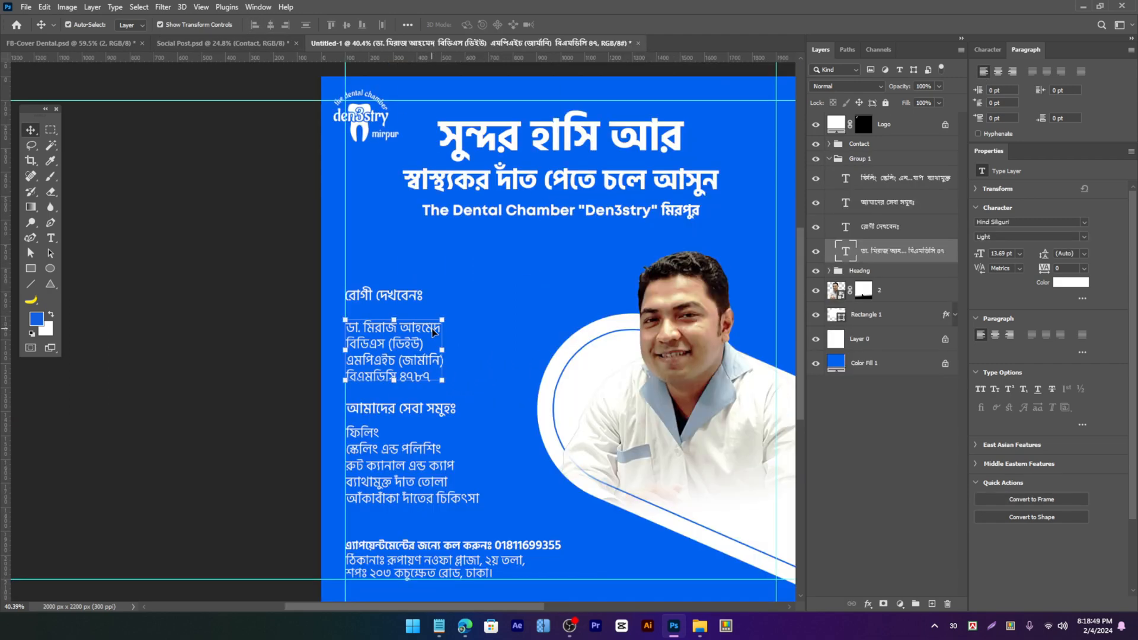
# Step: Draw a rectangle about 697 x 118 px over the রোগী দেখবেনঃ heading from the post's left edge and place its layer beneath the text layers
pyautogui.moveTo(446, 346); pyautogui.dragTo(443, 320)
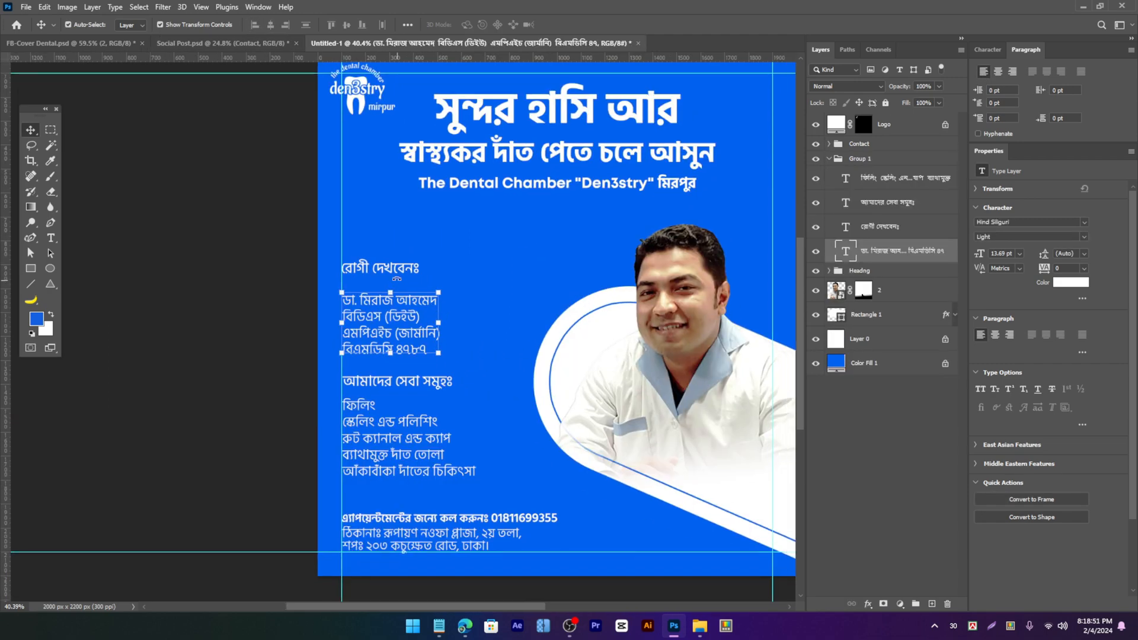
pyautogui.click(395, 271)
pyautogui.click(30, 268)
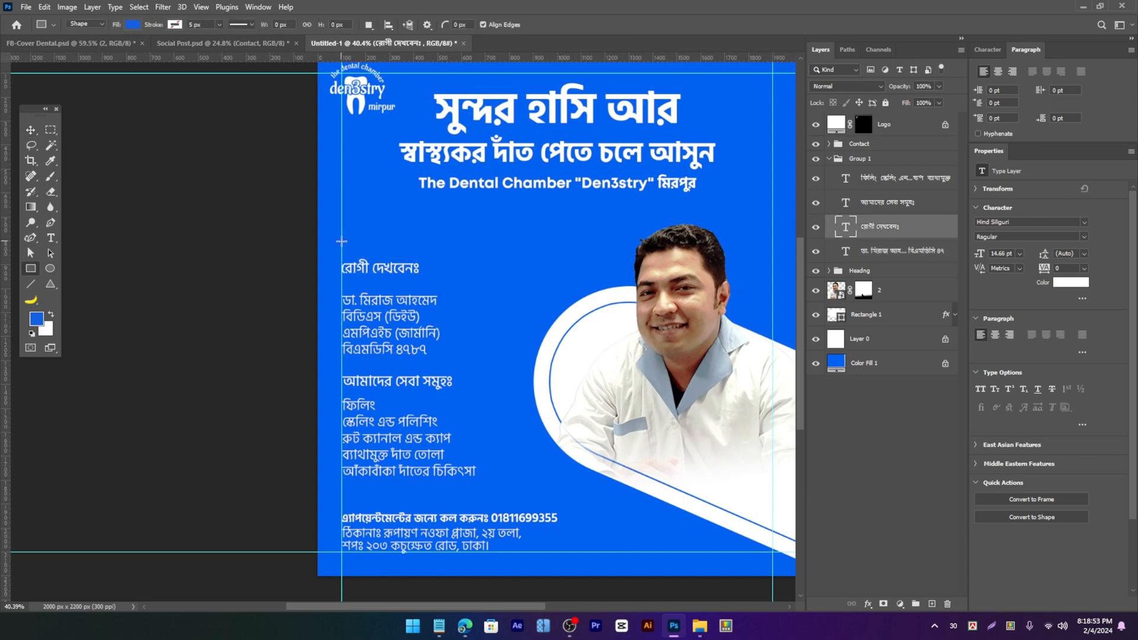
pyautogui.moveTo(315, 252); pyautogui.dragTo(468, 276)
pyautogui.moveTo(889, 227); pyautogui.dragTo(889, 280)
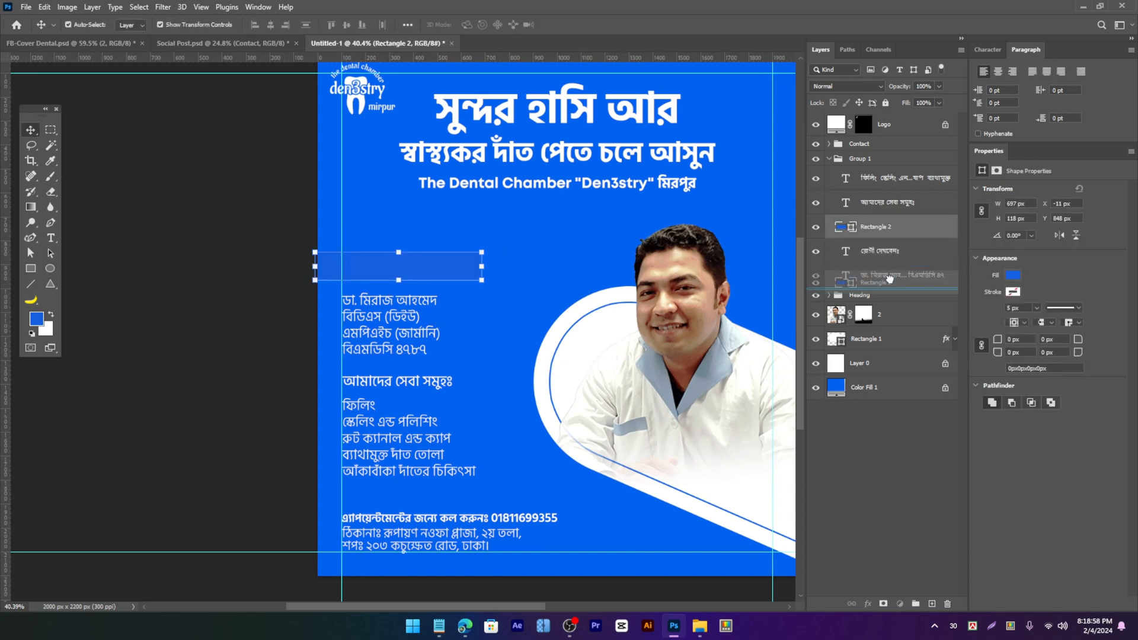
# Step: Shift the রোগী দেখবেনঃ heading right to centre it on the bar and change the bar's fill to white
pyautogui.scroll(2, 401, 272)
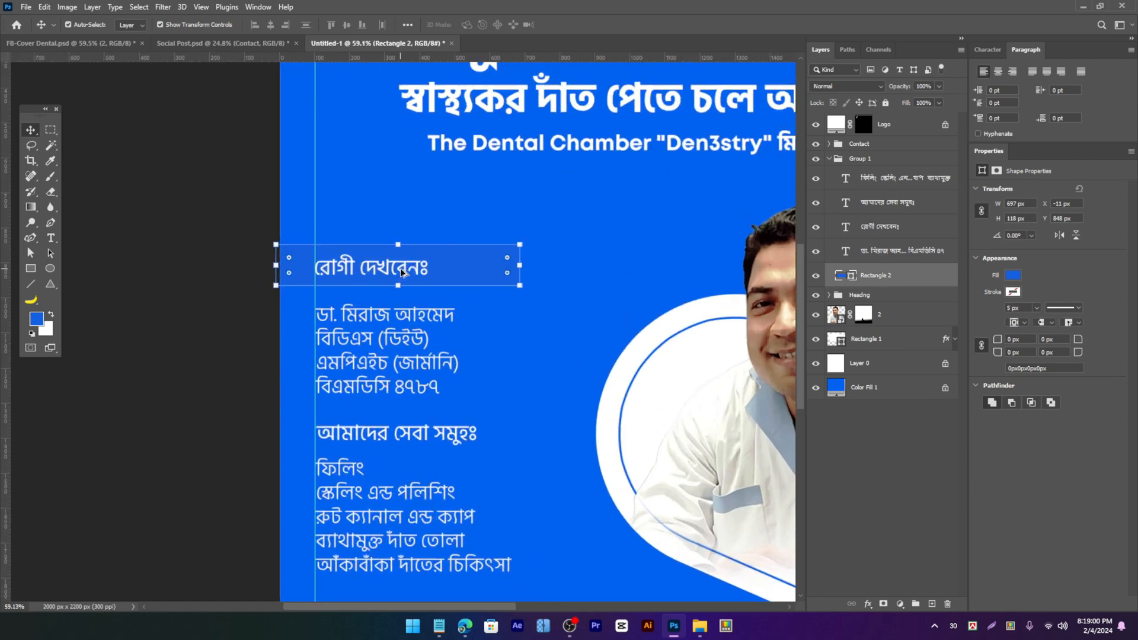
pyautogui.click(372, 271)
pyautogui.moveTo(401, 270); pyautogui.dragTo(435, 268)
pyautogui.click(299, 261)
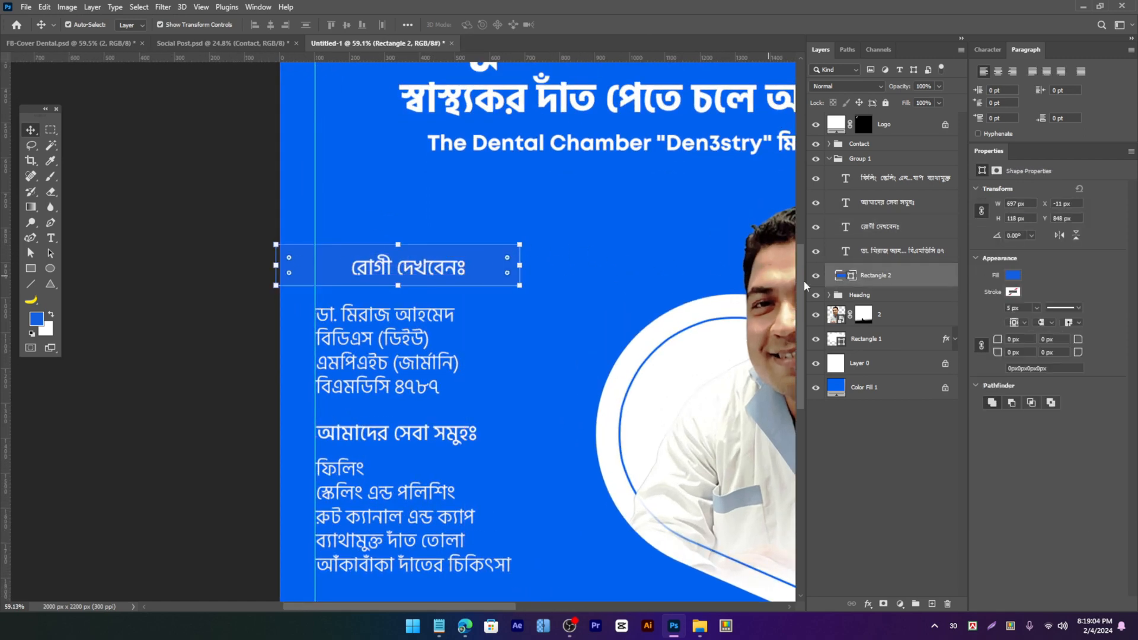
pyautogui.doubleClick(845, 275)
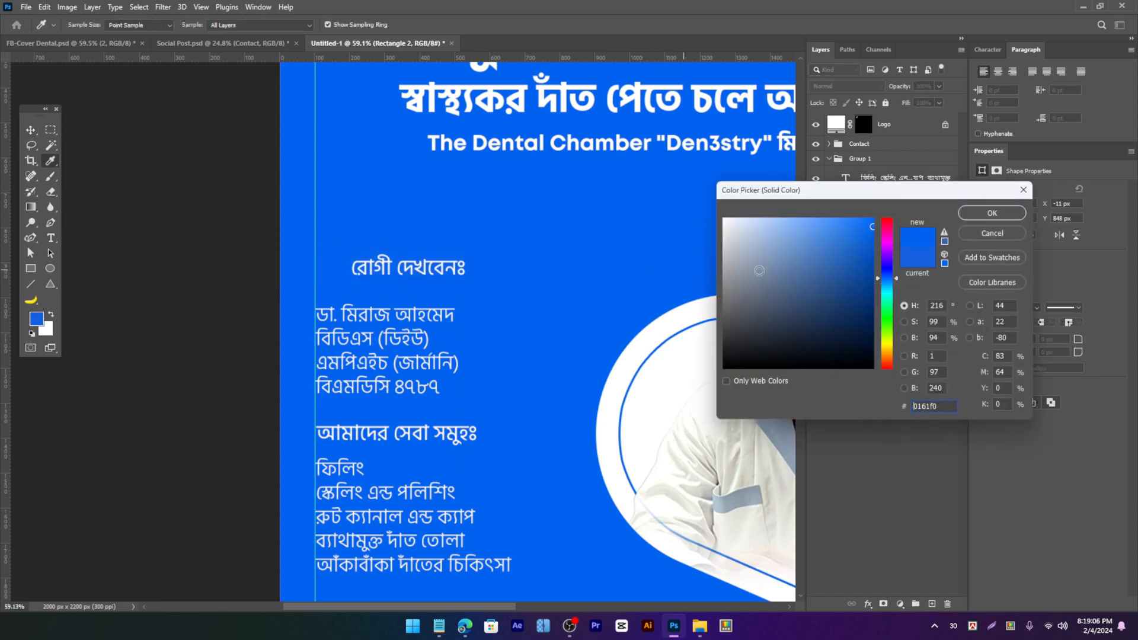
pyautogui.click(865, 260)
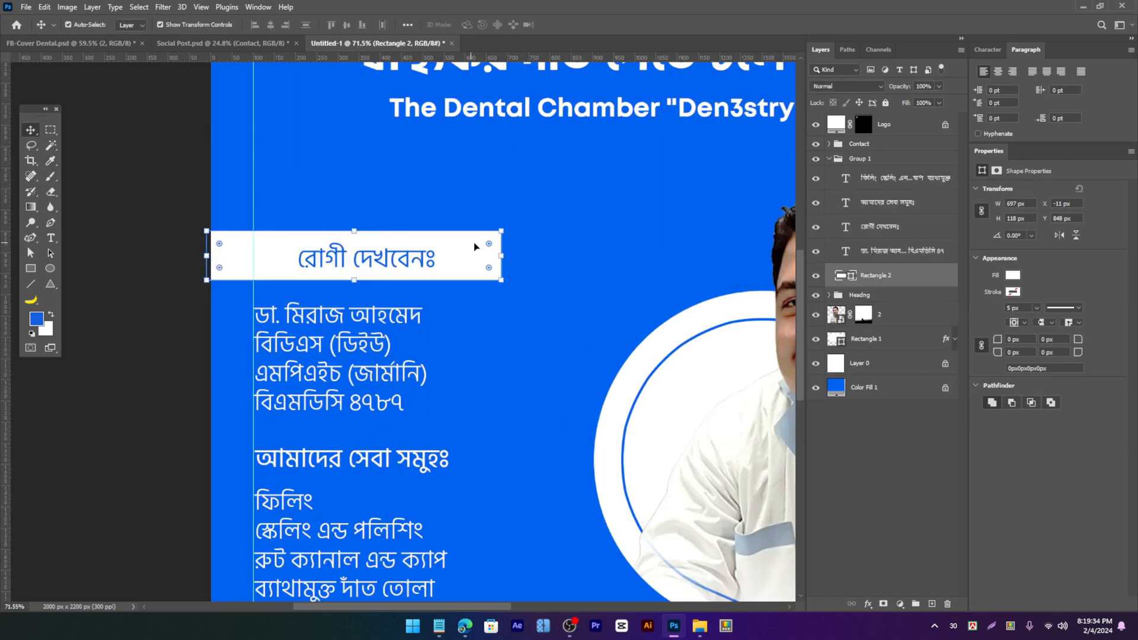
# Step: Round the white bar's corners to 59 px and place a copy of it behind the আমাদের সেবা সমুহঃ heading
pyautogui.moveTo(488, 244)
pyautogui.mouseDown()
pyautogui.moveTo(471, 240)
pyautogui.moveTo(468, 252)
pyautogui.mouseUp()
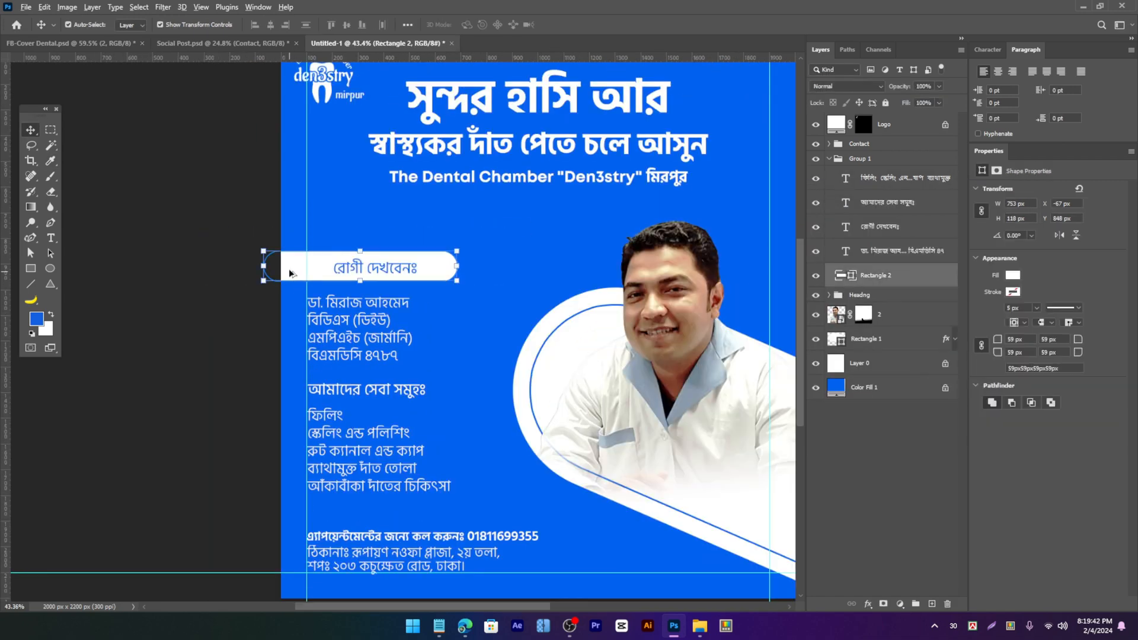
pyautogui.moveTo(290, 272); pyautogui.dragTo(302, 396)
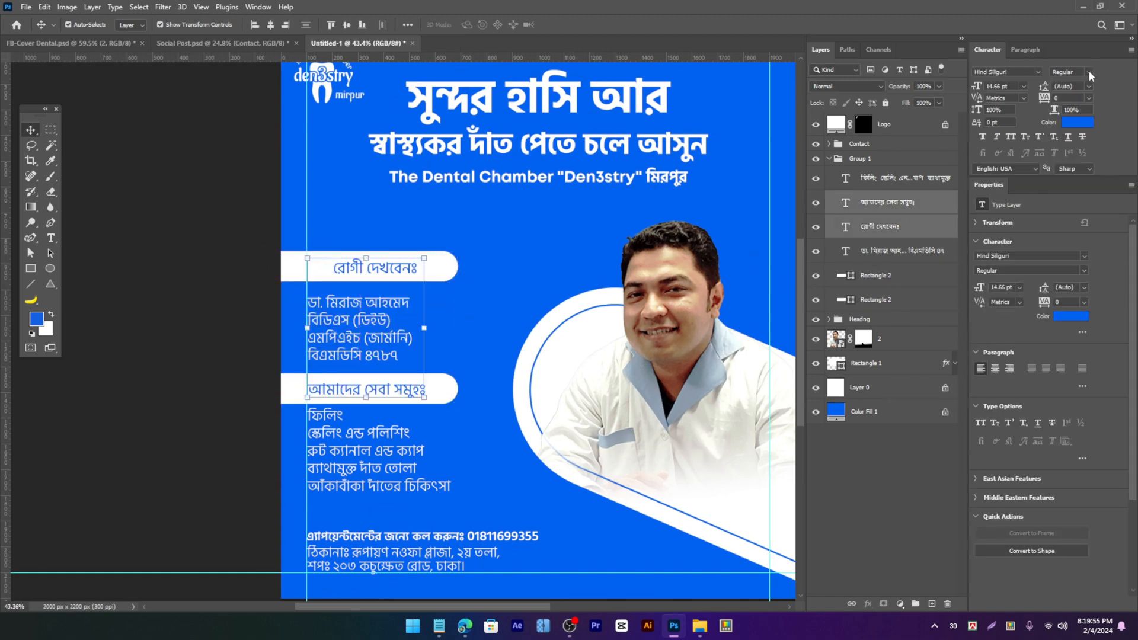
# Step: Set both section headings to Medium weight and align their left edges
pyautogui.click(1089, 70)
pyautogui.click(1096, 103)
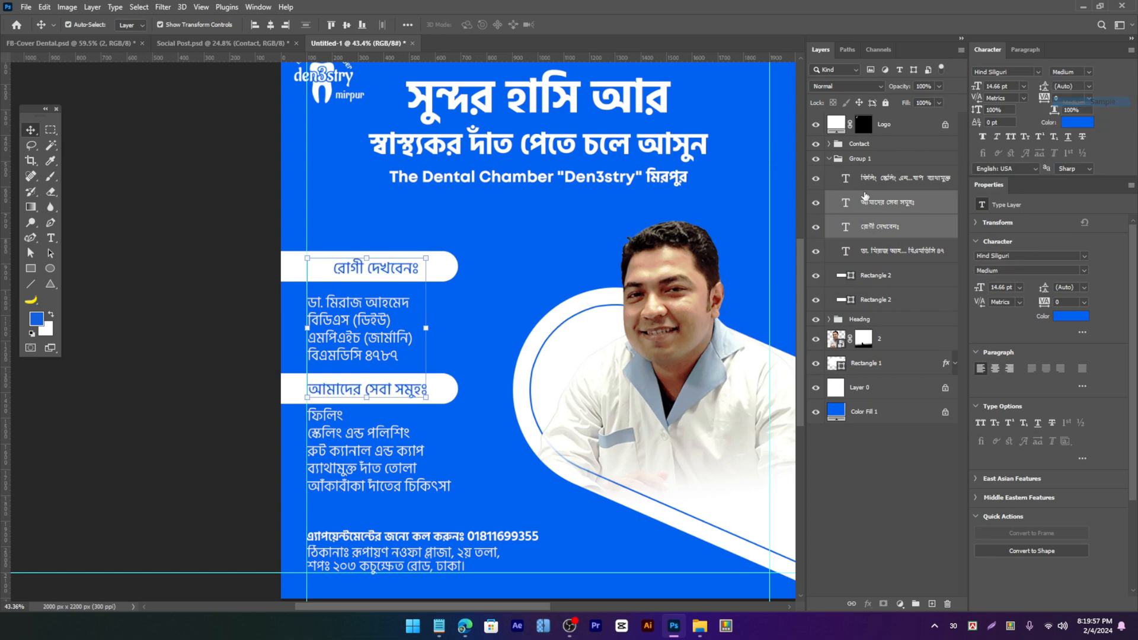
pyautogui.click(256, 30)
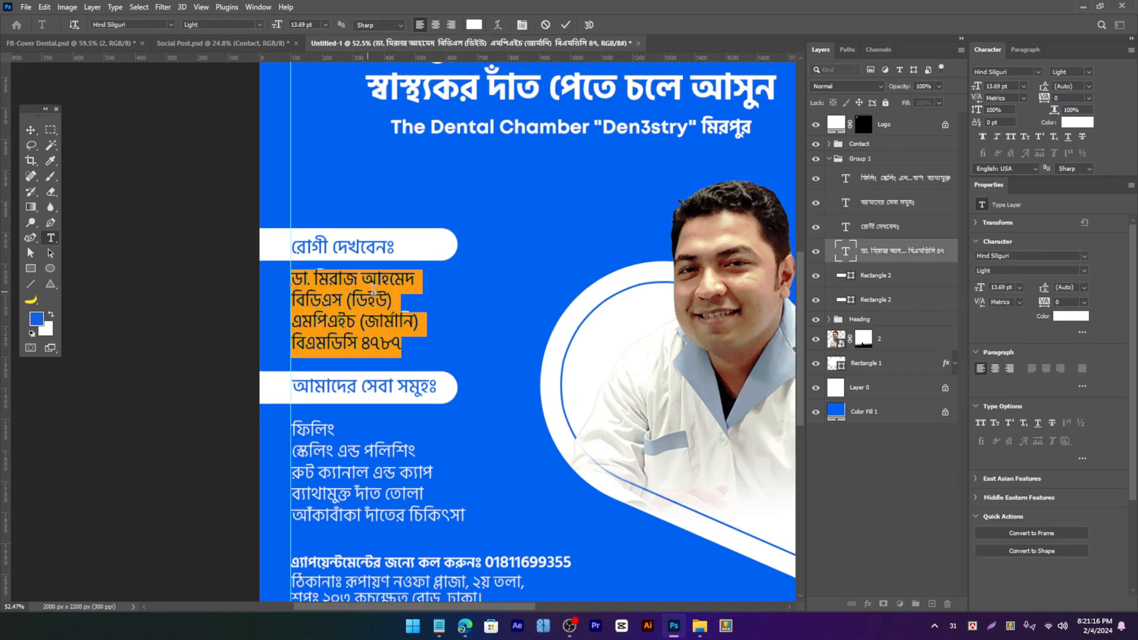
# Step: Enlarge the doctor's name line to 15.79 pt and set it to Medium weight, leaving the qualification lines as they are
pyautogui.click(374, 278)
pyautogui.doubleClick(373, 277)
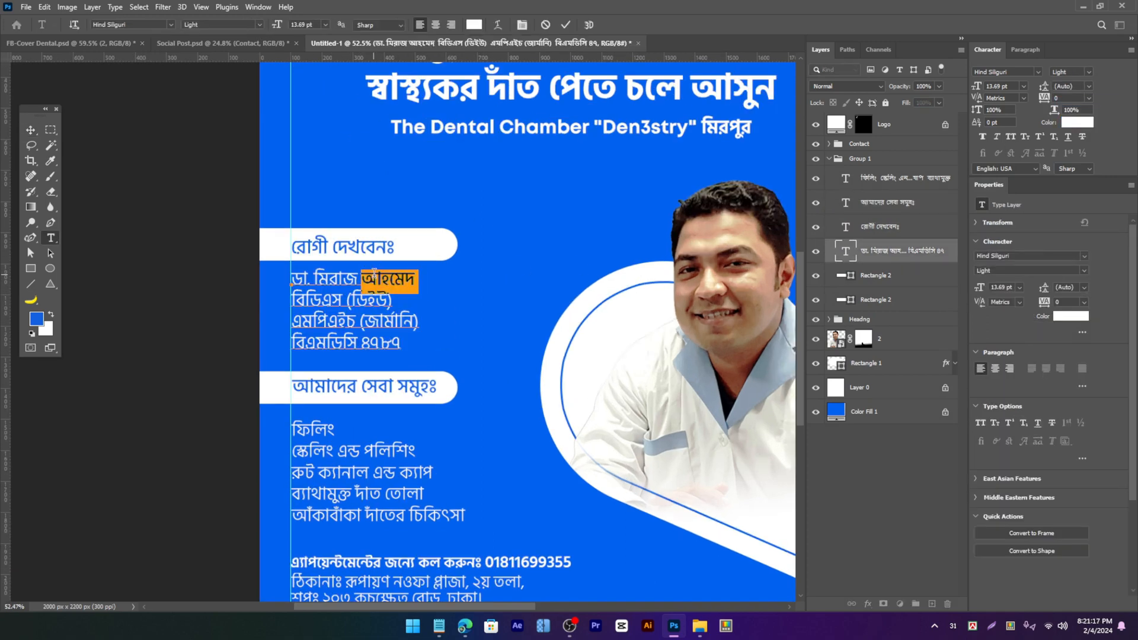
pyautogui.tripleClick(374, 278)
pyautogui.click(373, 274)
pyautogui.moveTo(414, 279); pyautogui.dragTo(249, 279)
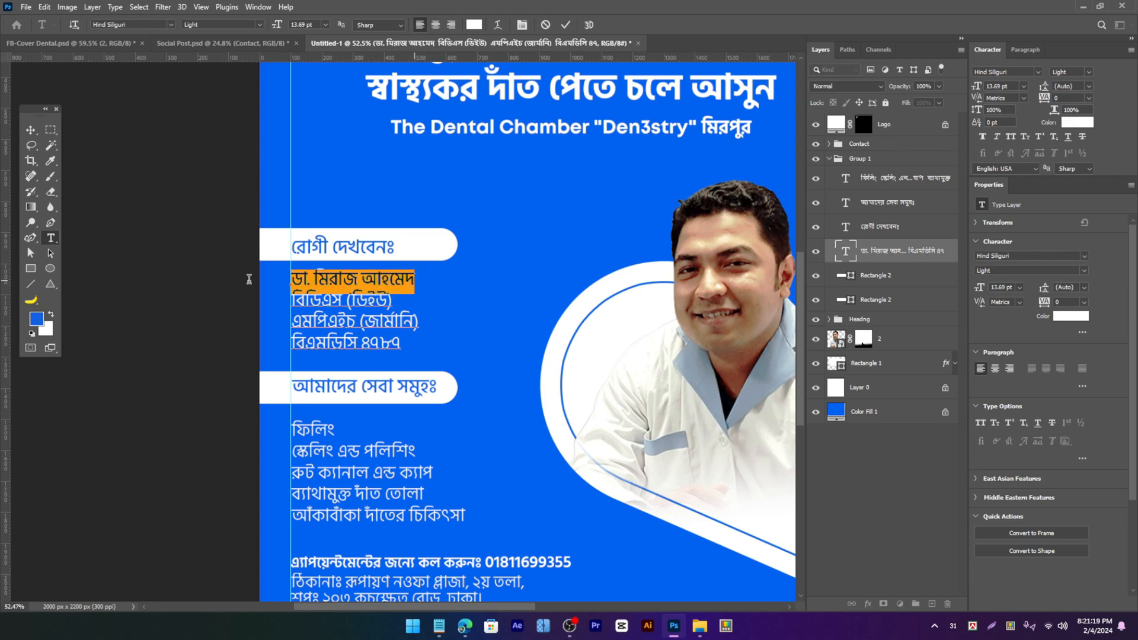
pyautogui.hotkey('ctrl', 'shift', '.')
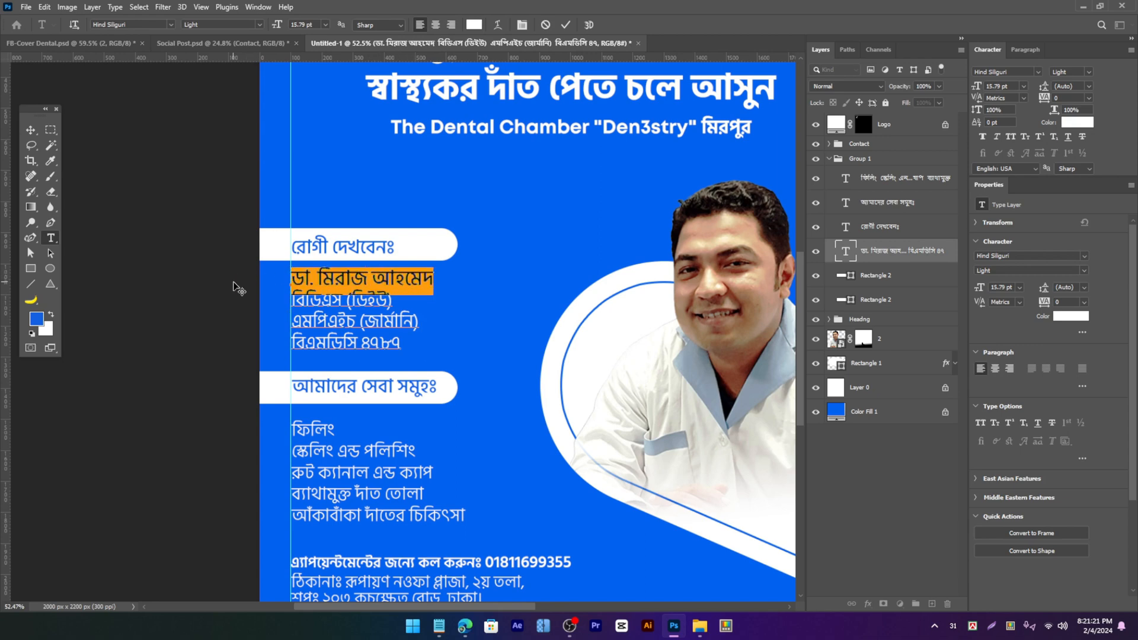
pyautogui.click(1089, 71)
pyautogui.click(1073, 104)
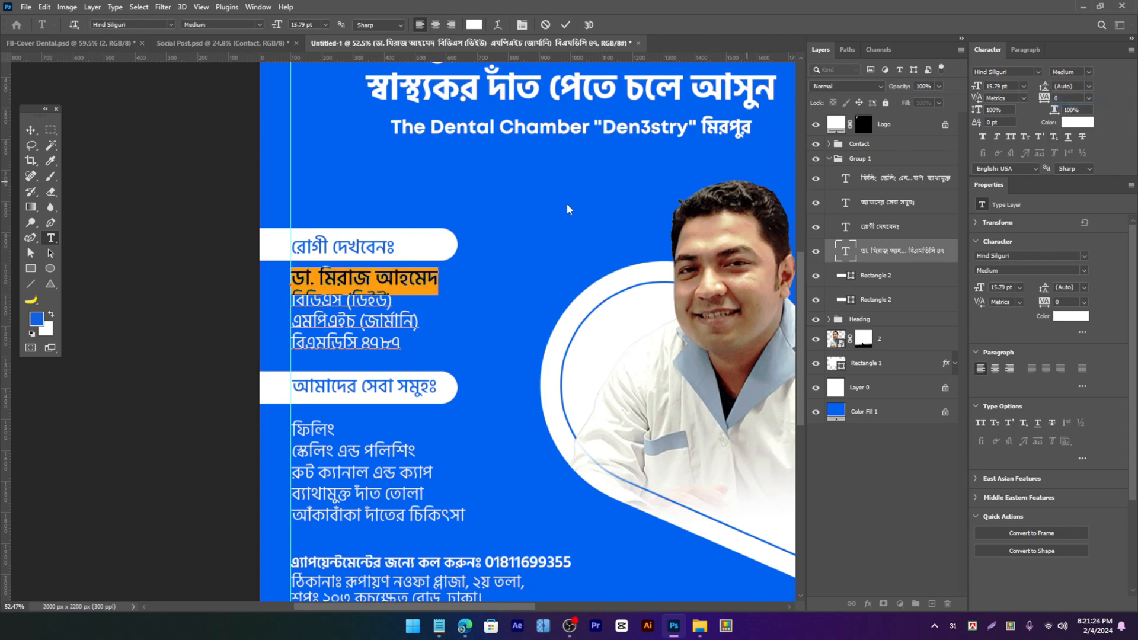
pyautogui.click(362, 314)
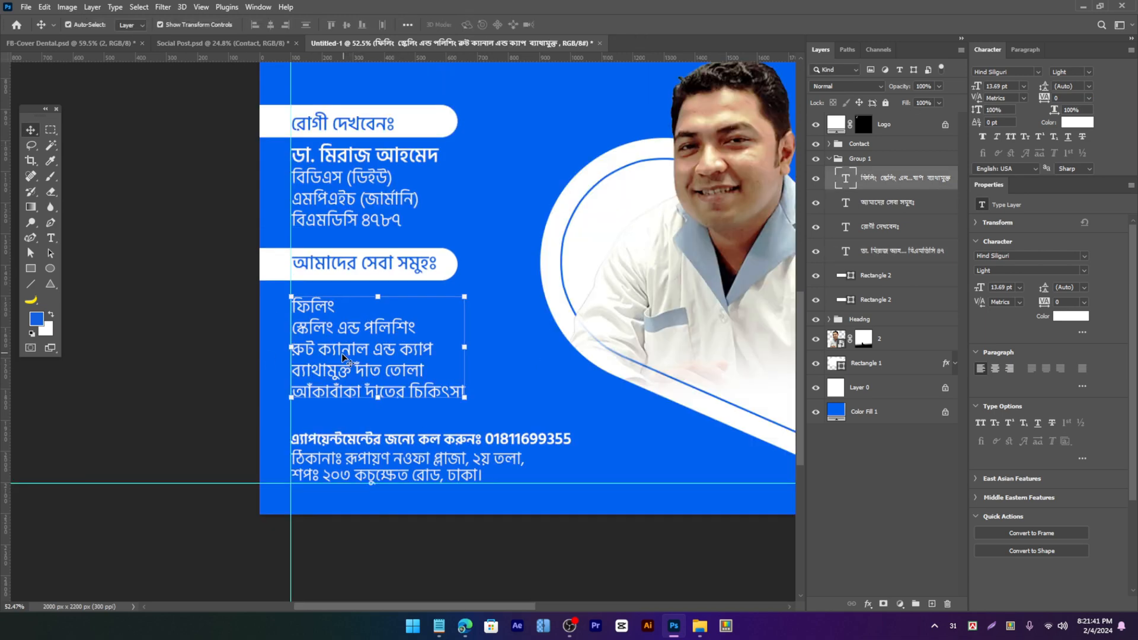
# Step: Shift the services list about 38 px to the right to leave a gap for bullets
pyautogui.moveTo(342, 353); pyautogui.dragTo(365, 358)
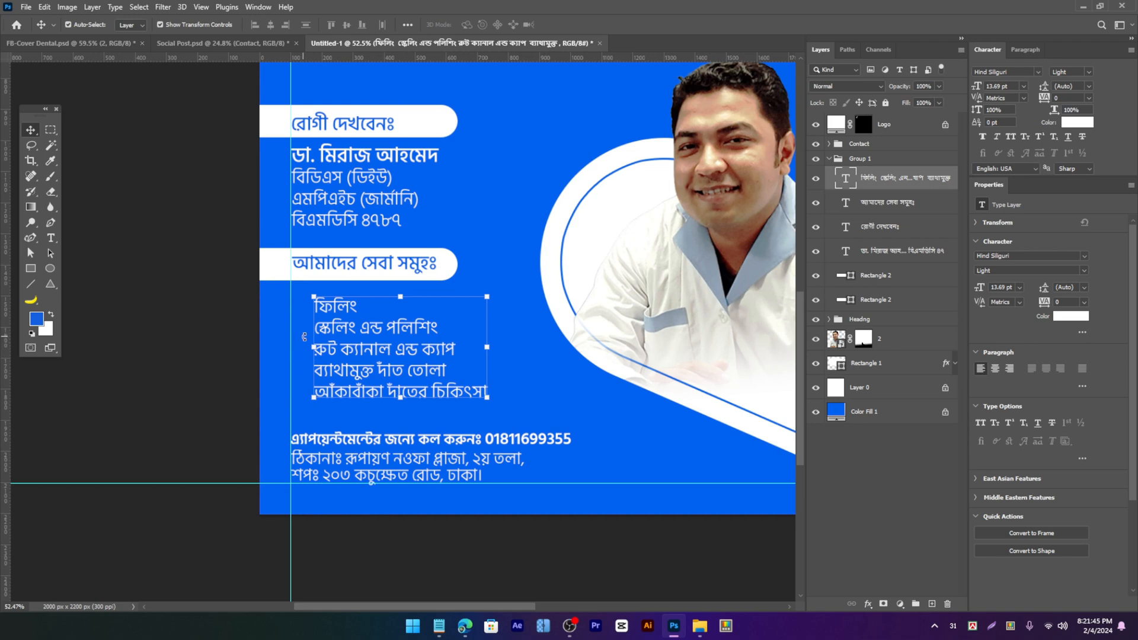
pyautogui.scroll(3, 299, 326)
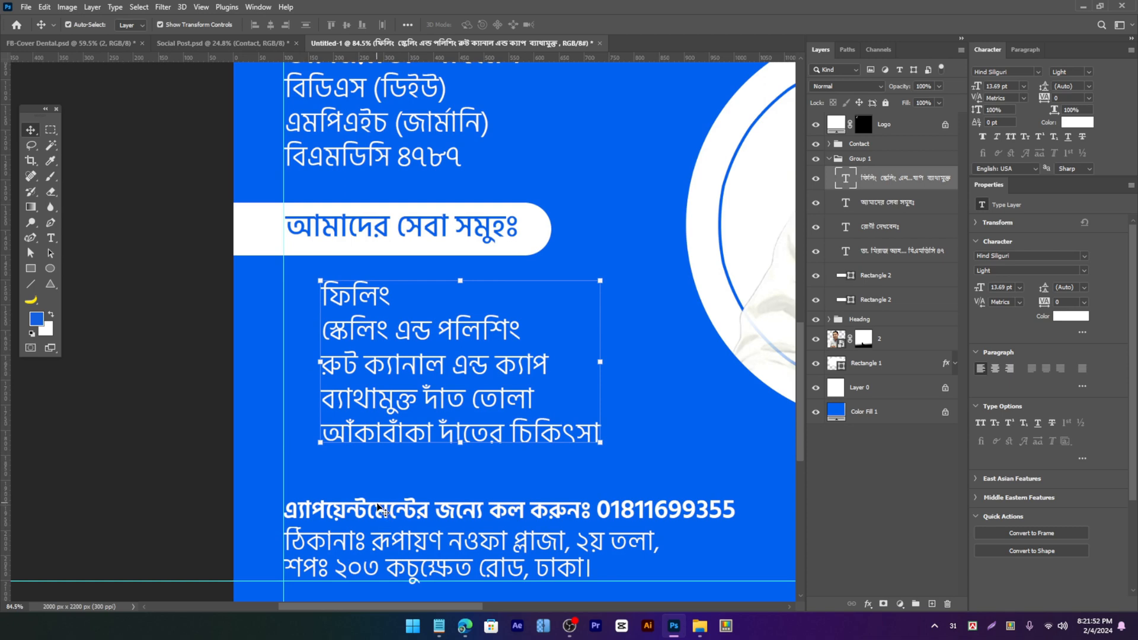
pyautogui.click(50, 268)
pyautogui.moveTo(293, 295); pyautogui.dragTo(306, 301)
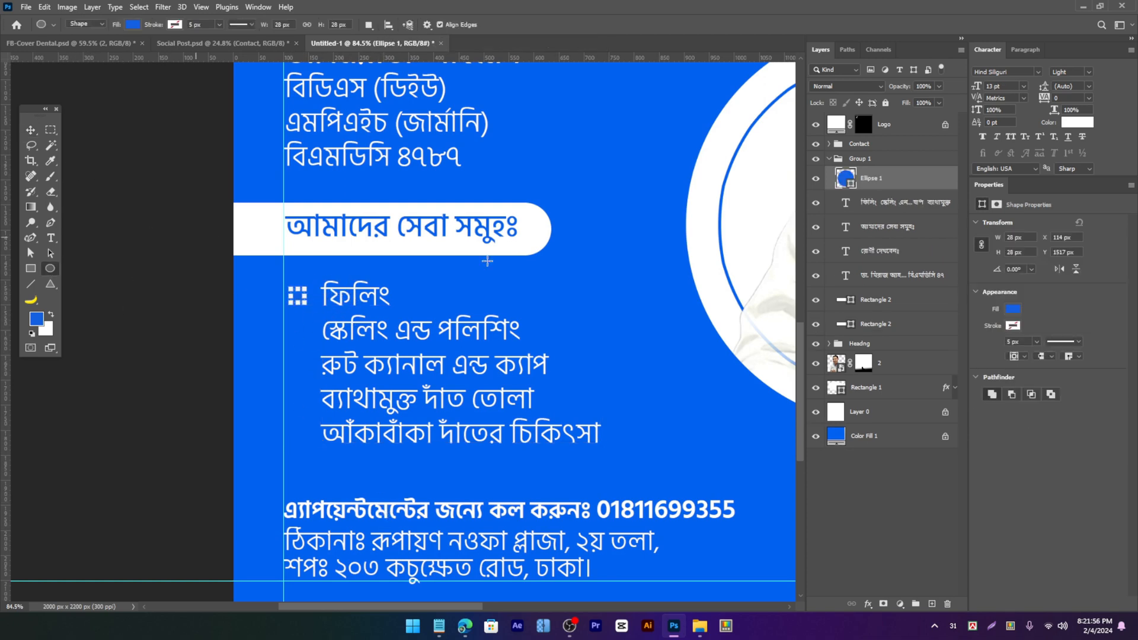
pyautogui.doubleClick(851, 188)
pyautogui.click(692, 197)
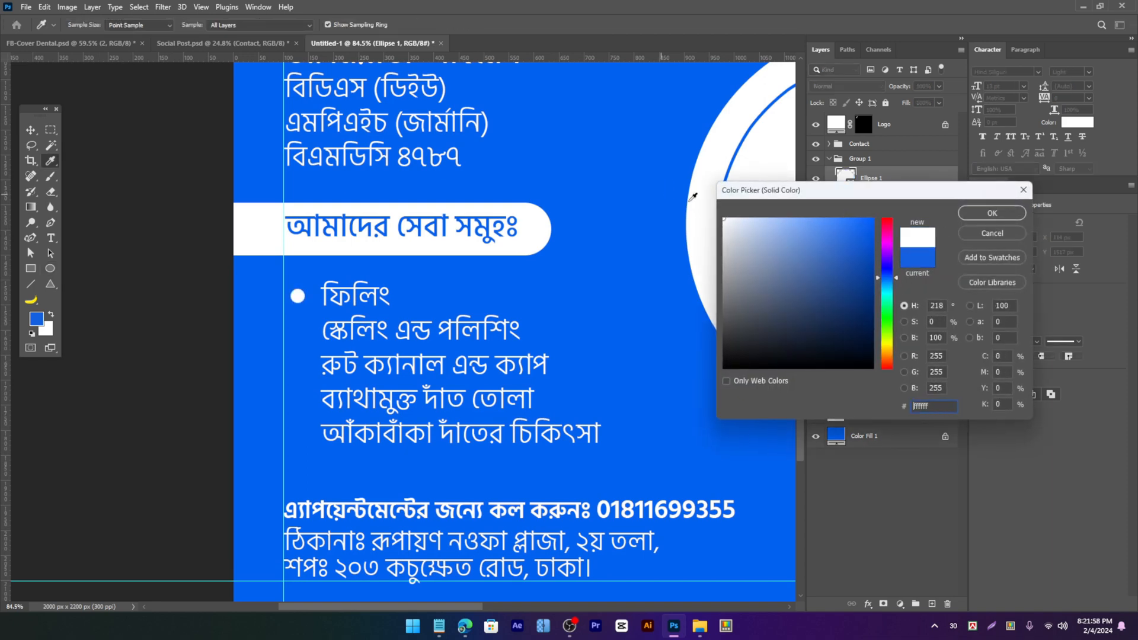
pyautogui.click(975, 208)
pyautogui.click(31, 129)
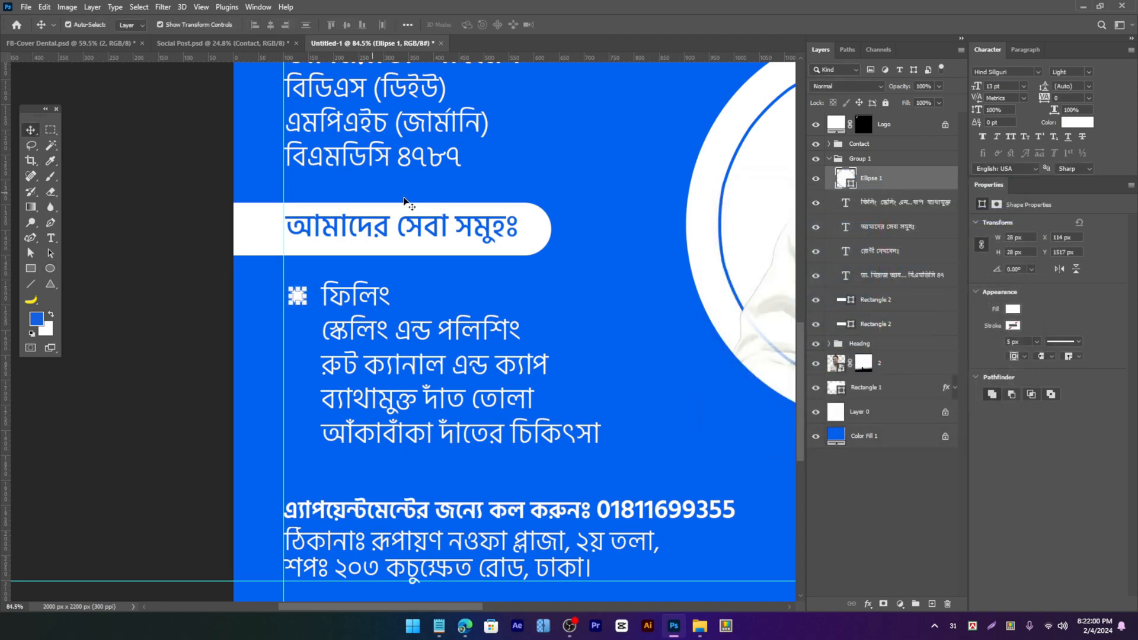
pyautogui.press('Delete')
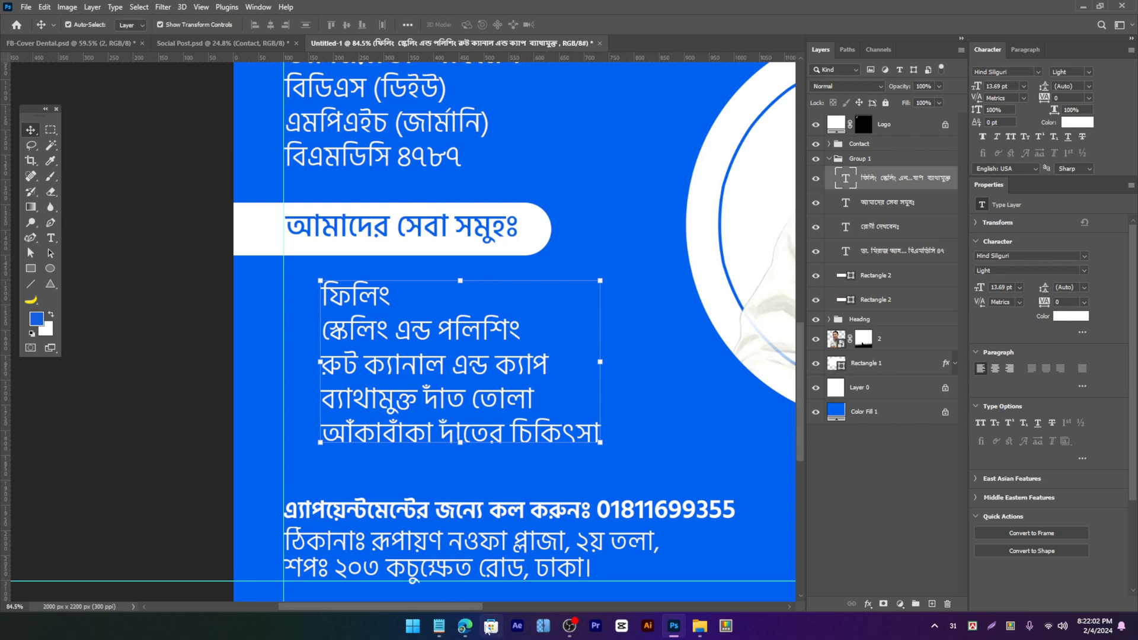
# Step: Switch to the web browser, open Flaticon and search for "bullet point" icons
pyautogui.click(464, 626)
pyautogui.click(20, 121)
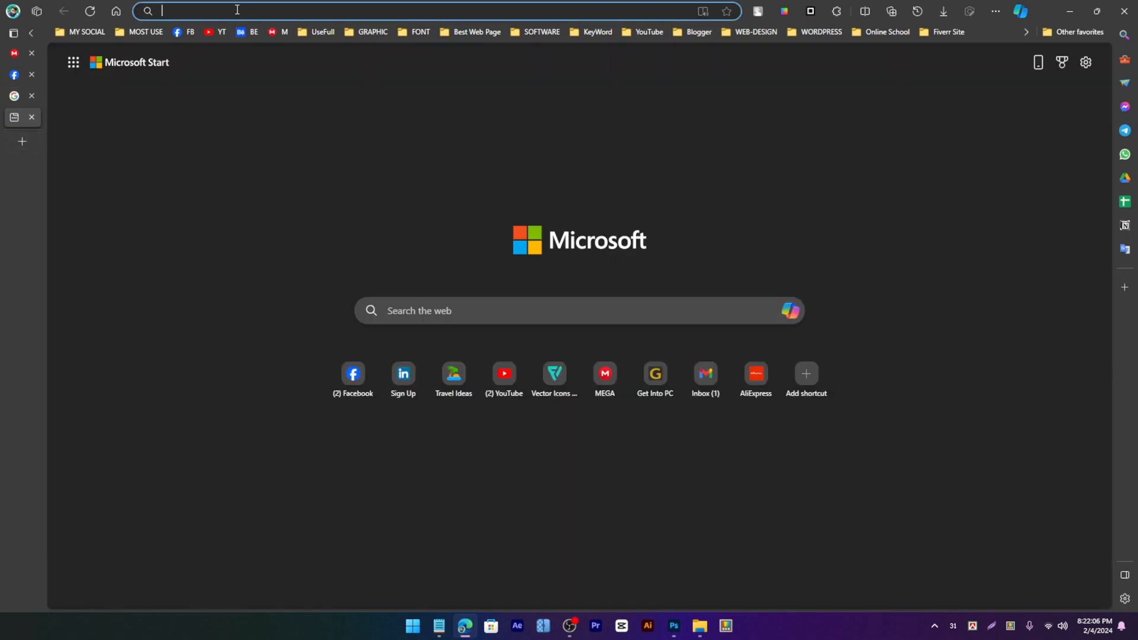
pyautogui.write('flat')
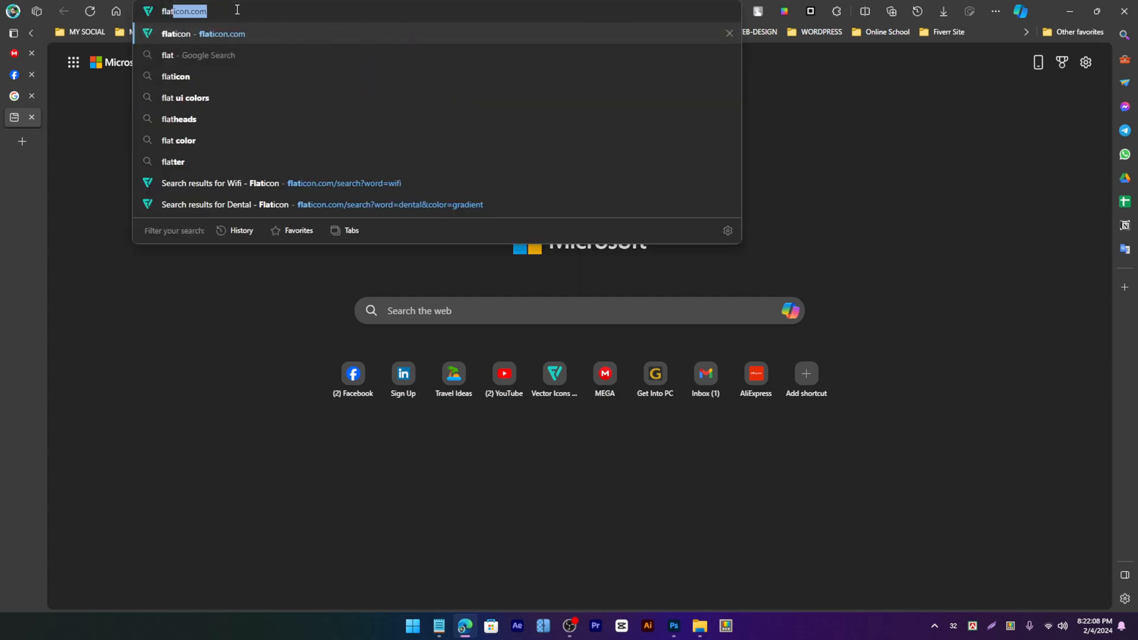
pyautogui.press('Return')
pyautogui.write('bullet')
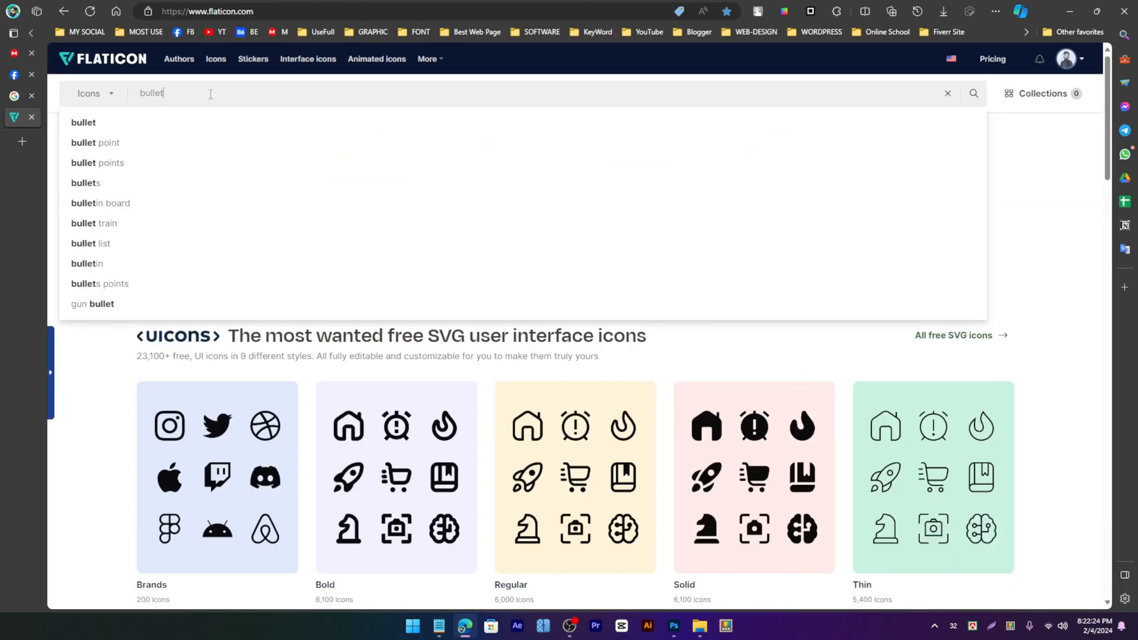
pyautogui.click(155, 145)
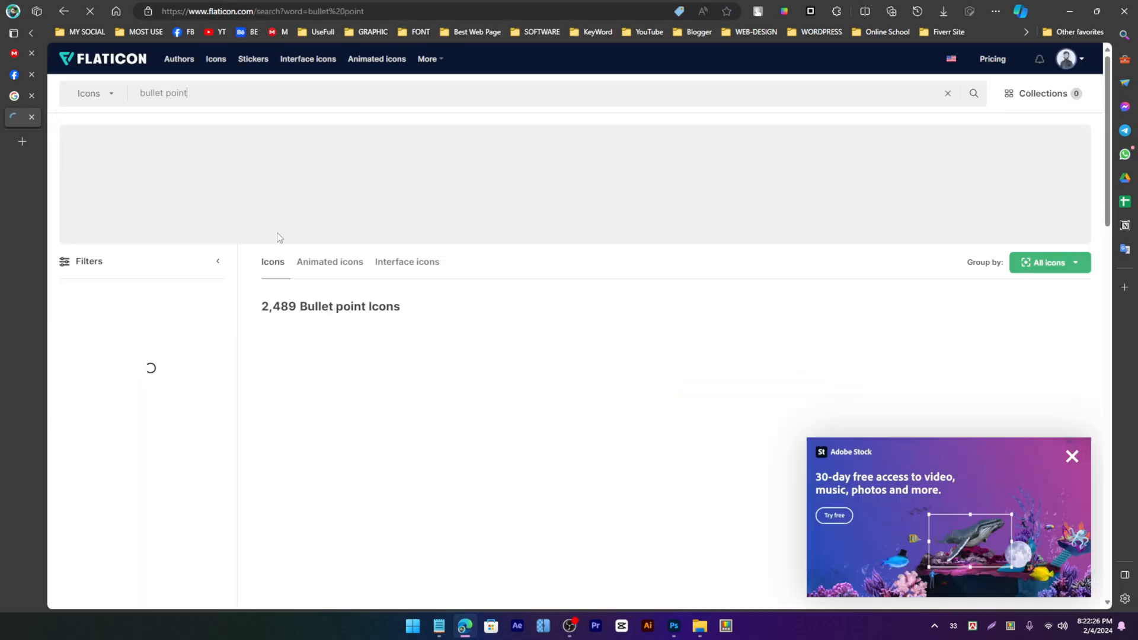
# Step: Download the circled-arrow Next icon as a free download and place it in the Photoshop design, about 174 x 173 px
pyautogui.scroll(-6, 496, 317)
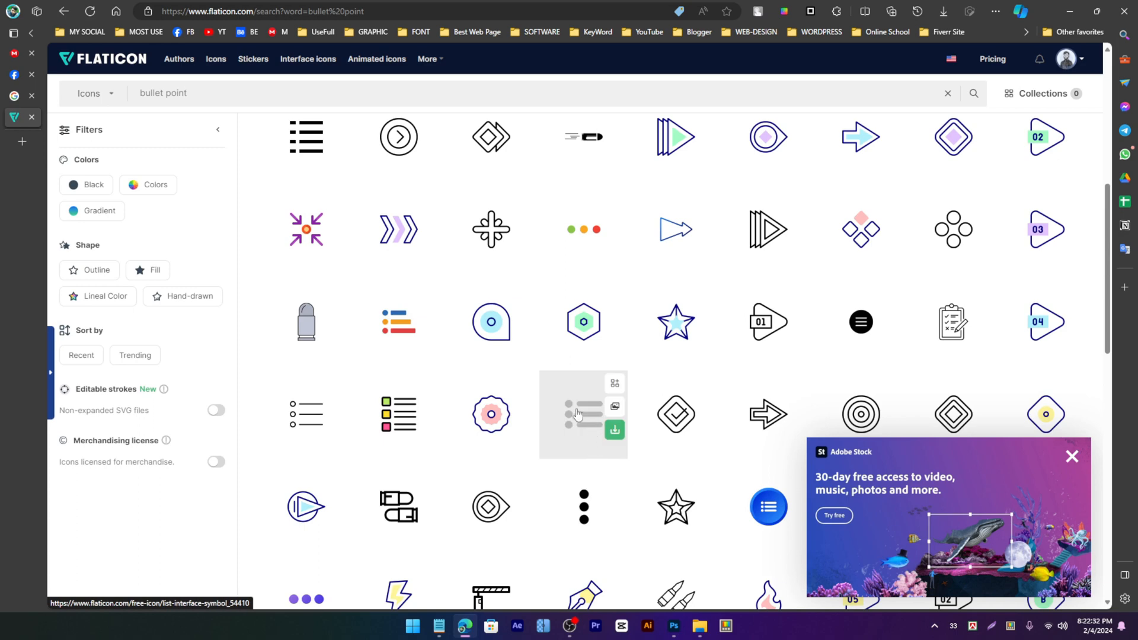
pyautogui.scroll(-3, 569, 406)
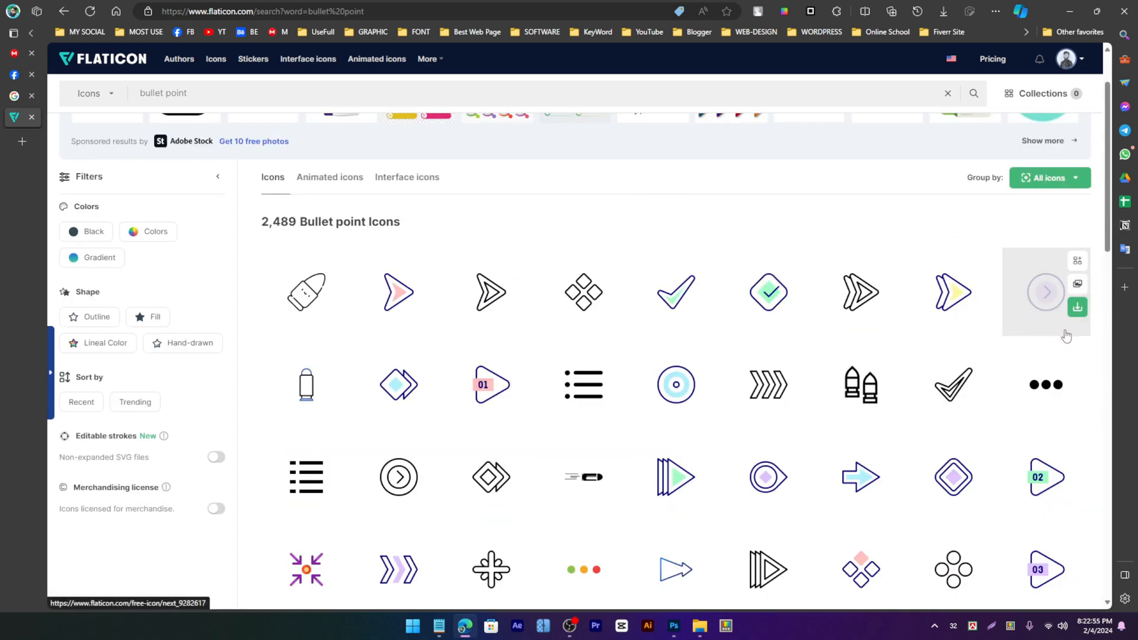
pyautogui.click(1077, 307)
pyautogui.click(1049, 377)
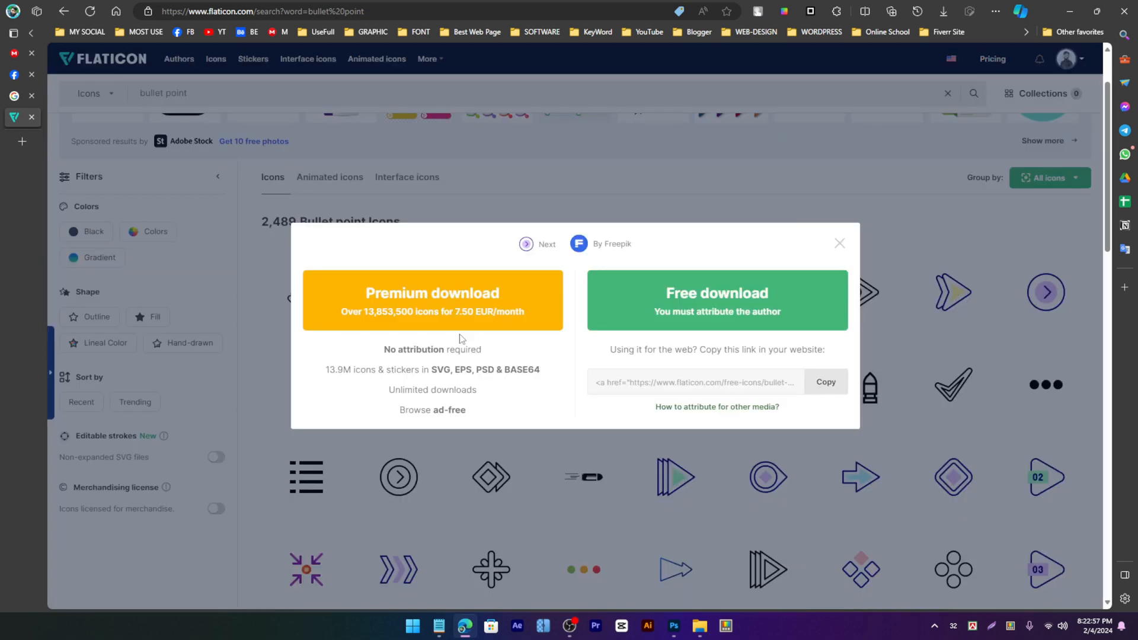
pyautogui.click(671, 319)
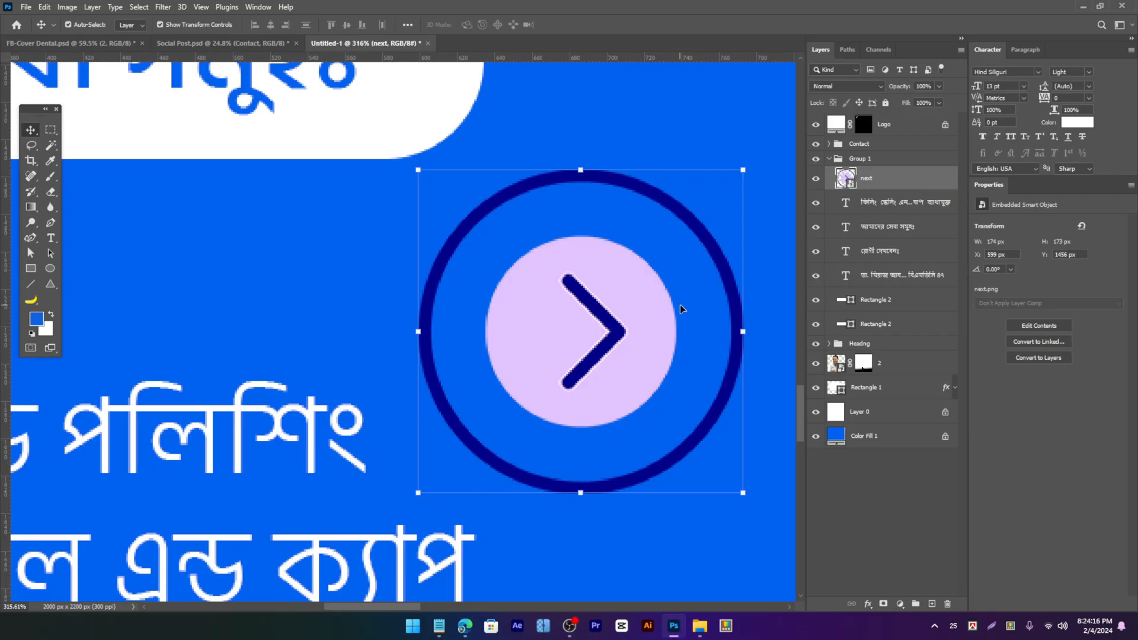
# Step: Rasterize the next icon layer and cut the dark arrow out of its inner circle
pyautogui.rightClick(882, 180)
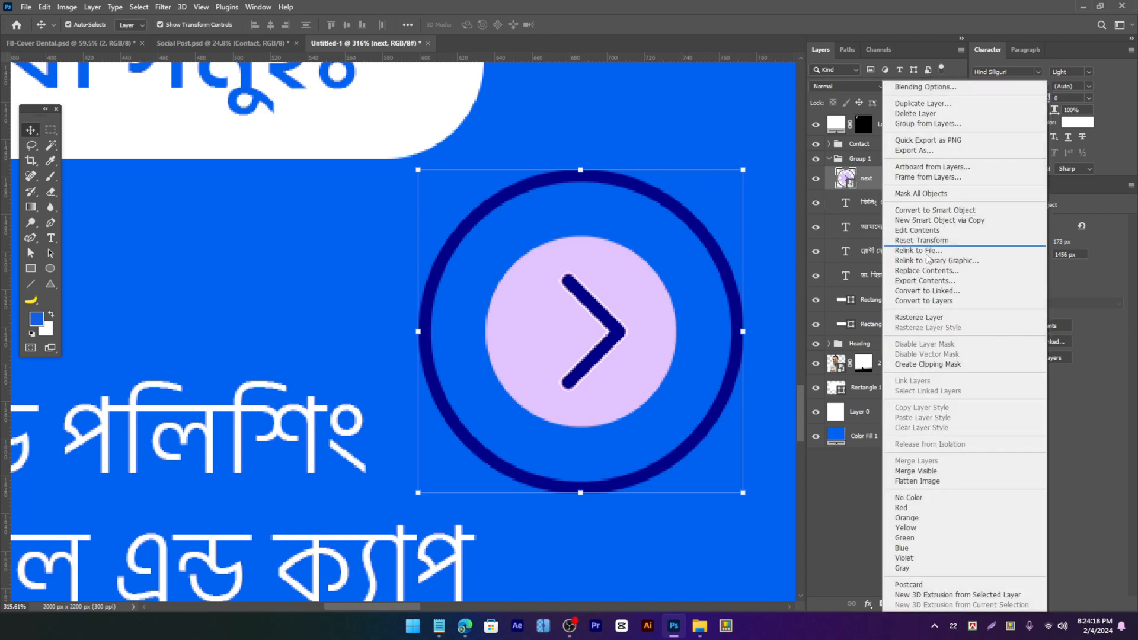
pyautogui.click(937, 320)
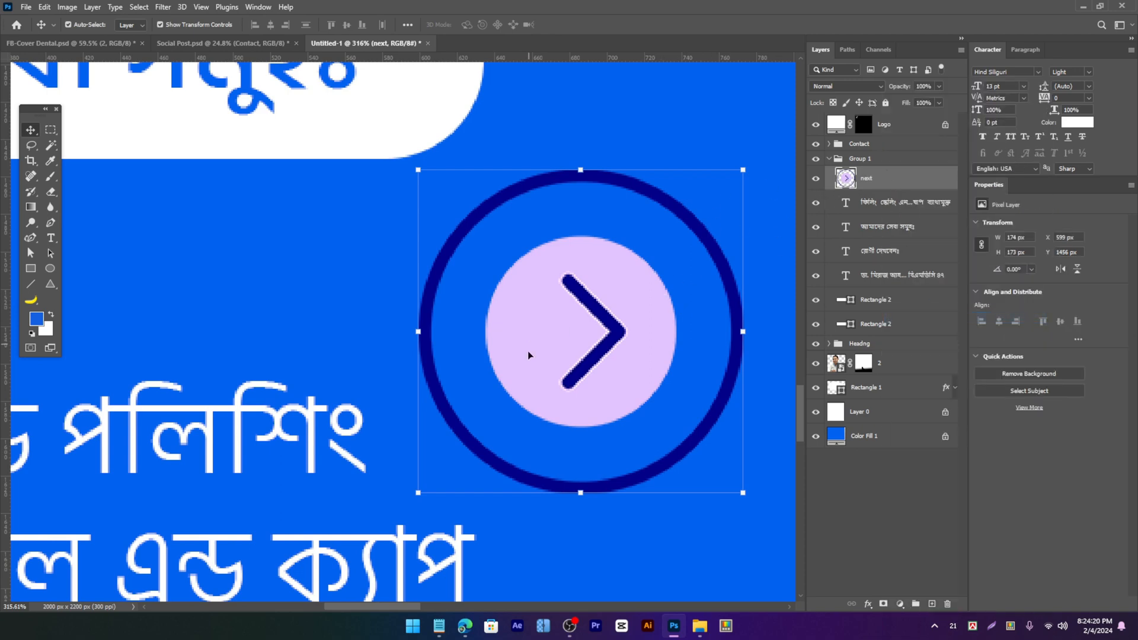
pyautogui.press('w')
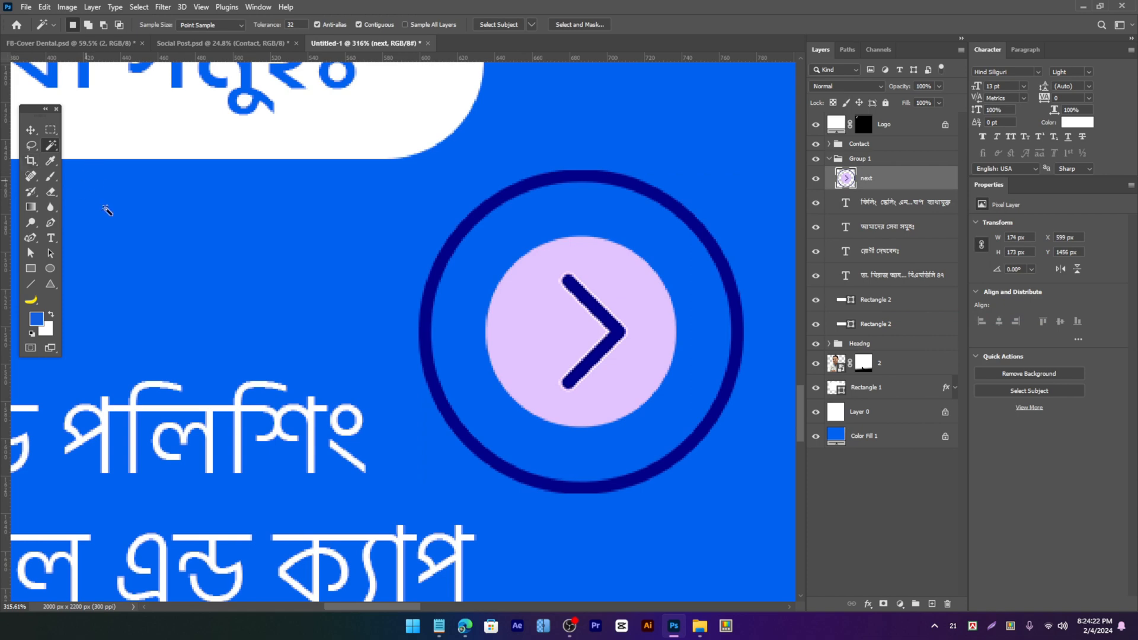
pyautogui.click(582, 301)
pyautogui.press('Delete')
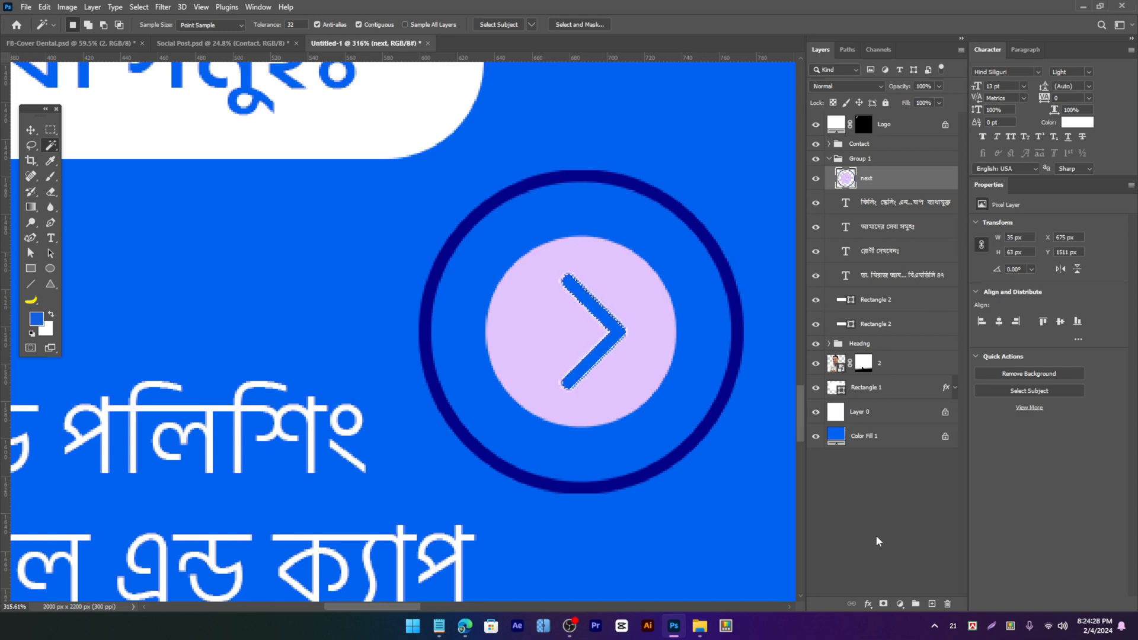
pyautogui.hotkey('ctrl', 'd')
pyautogui.press('v')
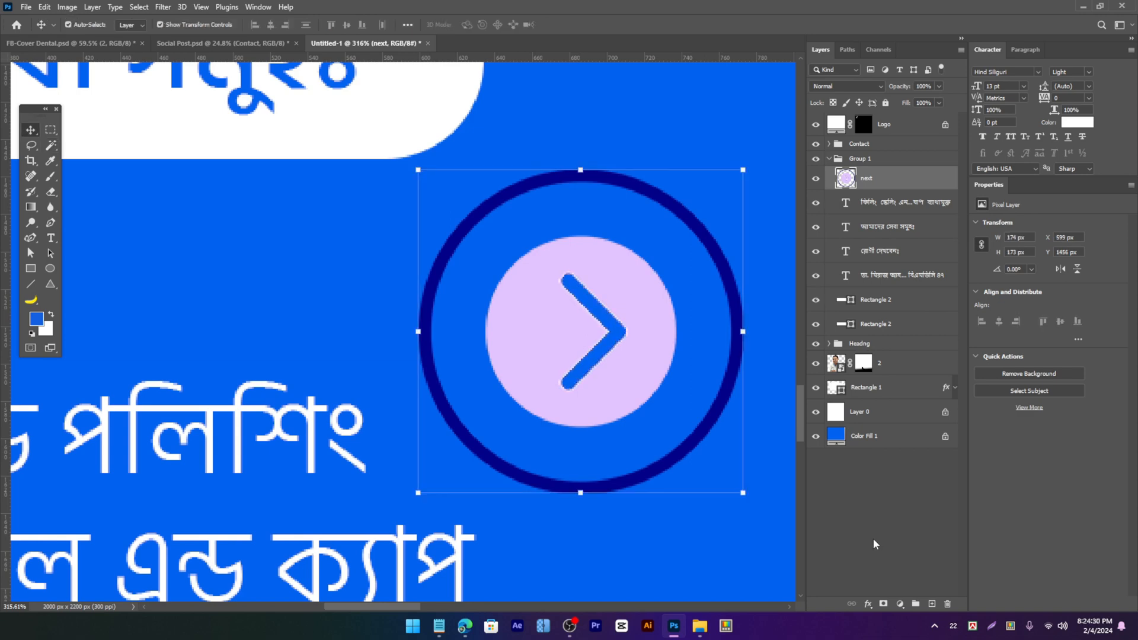
# Step: Replace the two-tone icon with a white Solid Color fill layer masked to the icon's shape
pyautogui.scroll(-3, 536, 255)
pyautogui.scroll(-2, 556, 263)
pyautogui.scroll(3, 531, 297)
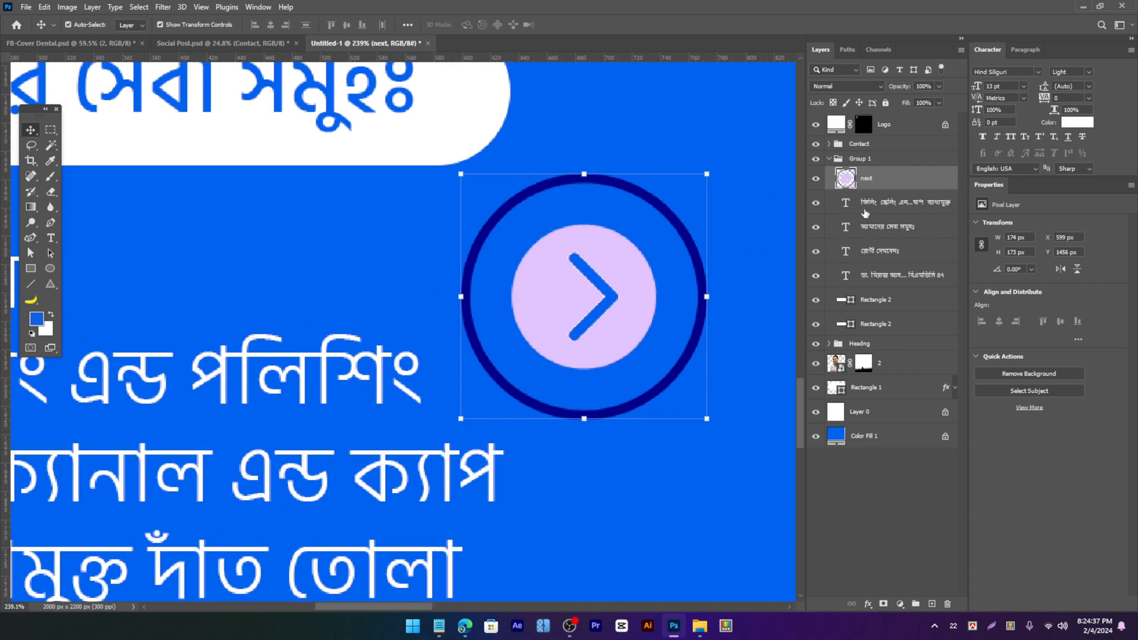
pyautogui.keyDown('ctrl'); pyautogui.click(846, 178); pyautogui.keyUp('ctrl')
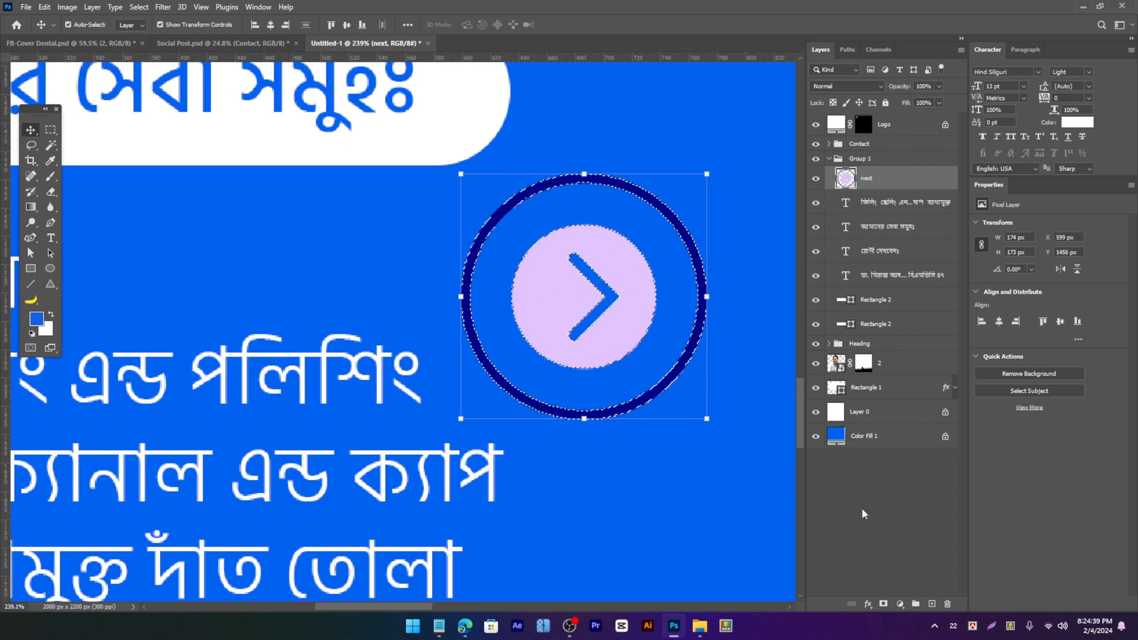
pyautogui.click(900, 603)
pyautogui.click(921, 400)
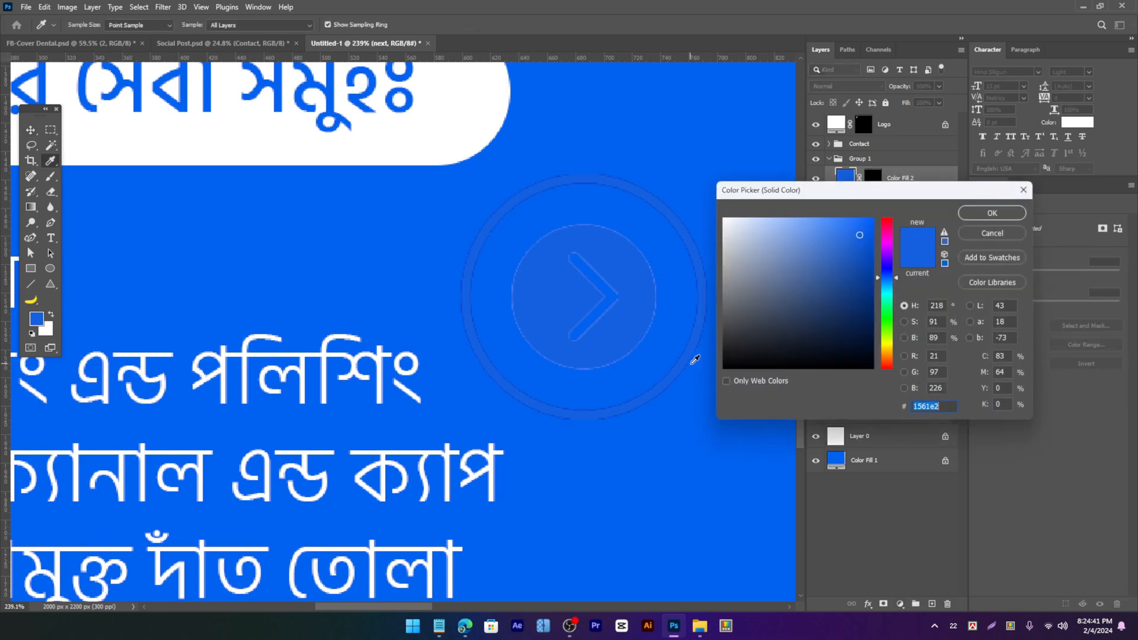
pyautogui.click(992, 213)
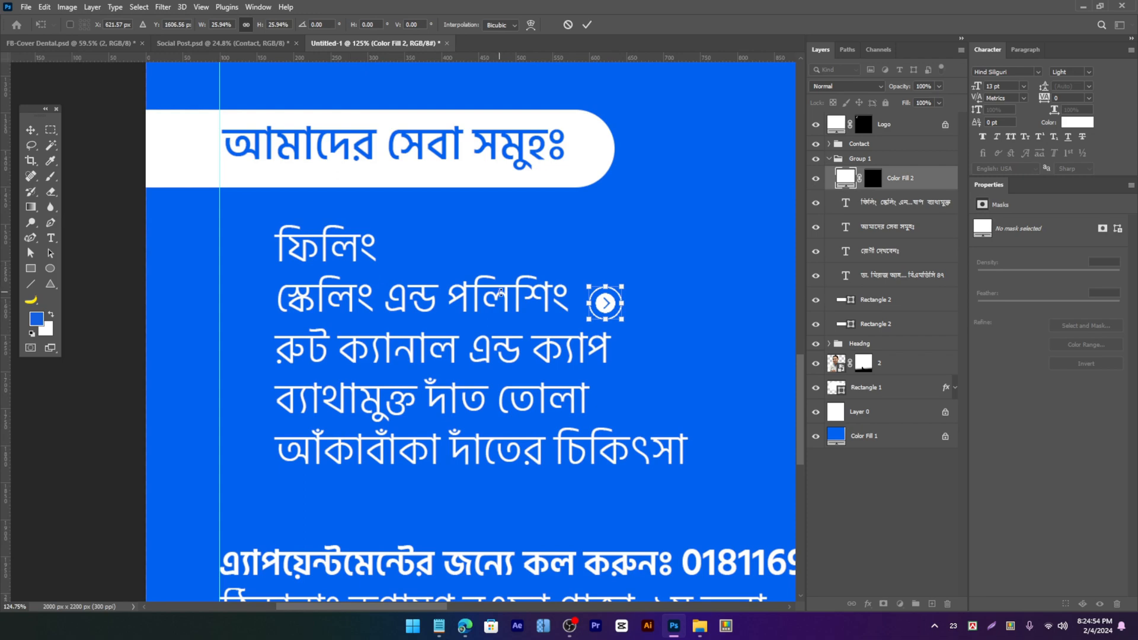
# Step: Scale the white arrow icon to 25.94% and place it beside the ফিলিং line against the vertical guide
pyautogui.press('Return')
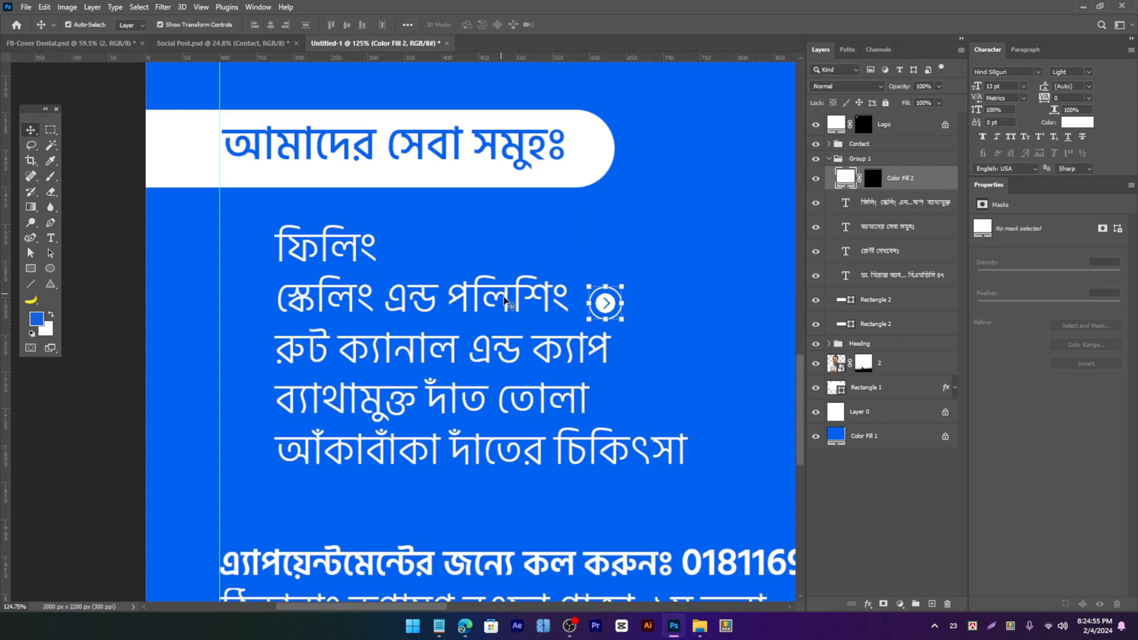
pyautogui.moveTo(507, 312); pyautogui.dragTo(582, 313)
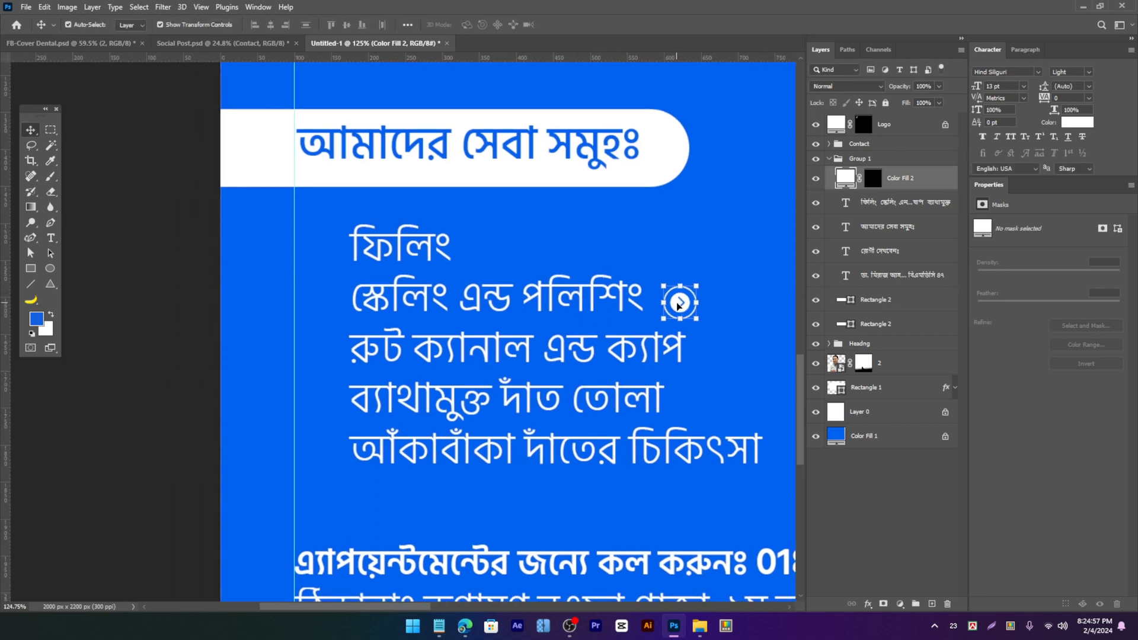
pyautogui.moveTo(678, 304); pyautogui.dragTo(334, 267)
# Step: Duplicate the arrow icon down the list so each of the five service lines has its own bullet
pyautogui.scroll(3, 308, 253)
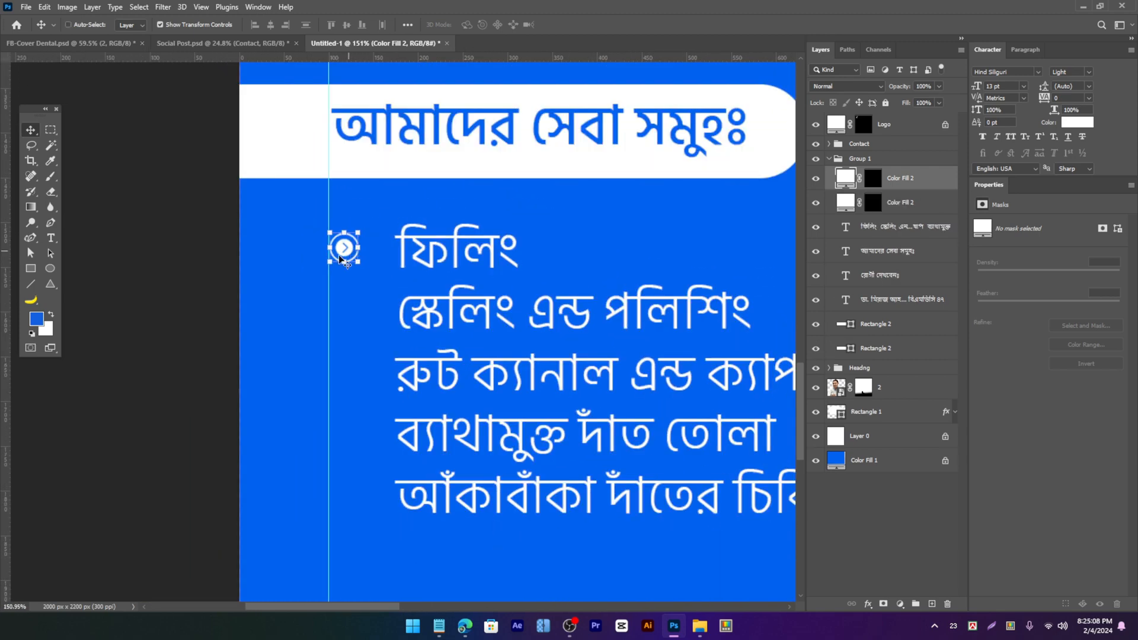
pyautogui.keyDown('alt'); pyautogui.moveTo(345, 252); pyautogui.dragTo(353, 394); pyautogui.keyUp('alt')
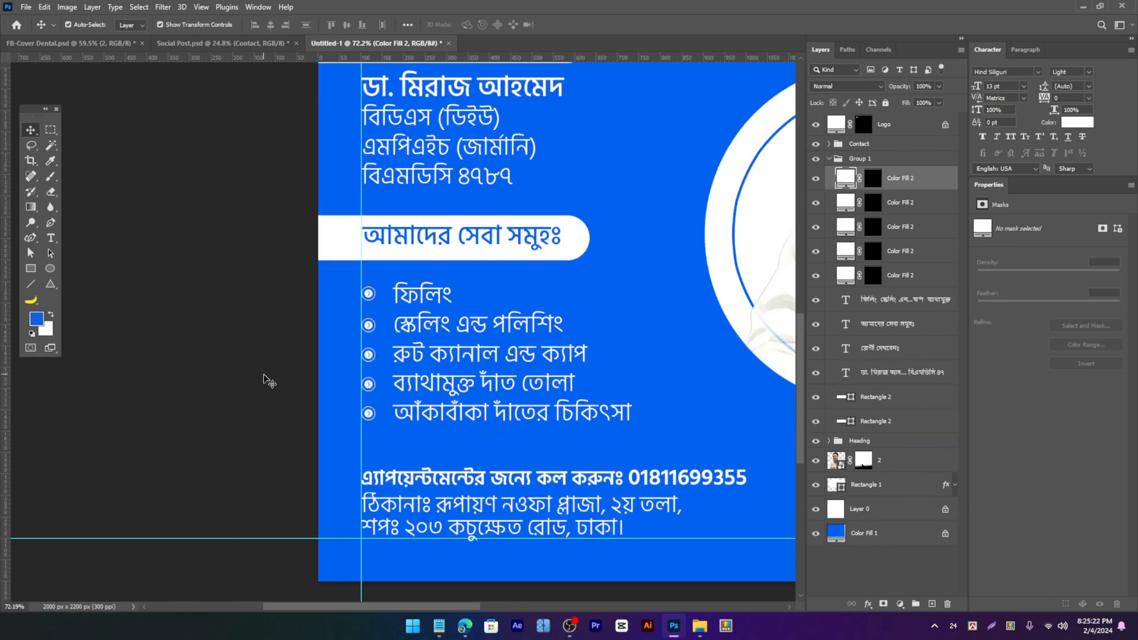
pyautogui.click(274, 392)
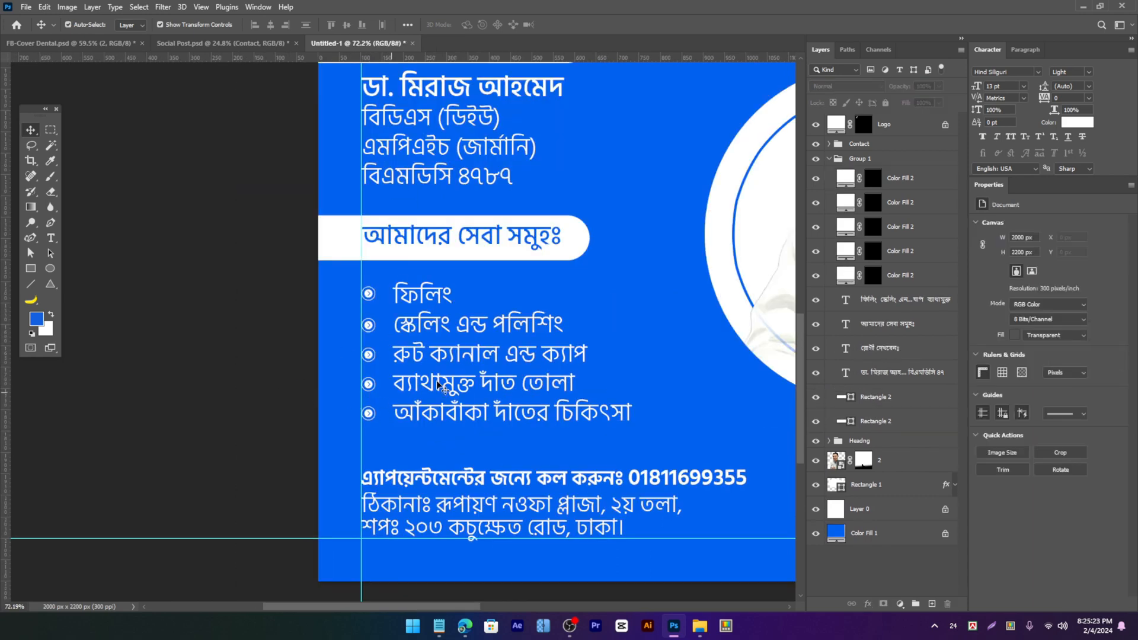
# Step: Nudge the services list text slightly left and down to line it up with the arrow bullets
pyautogui.scroll(3, 432, 359)
pyautogui.click(432, 360)
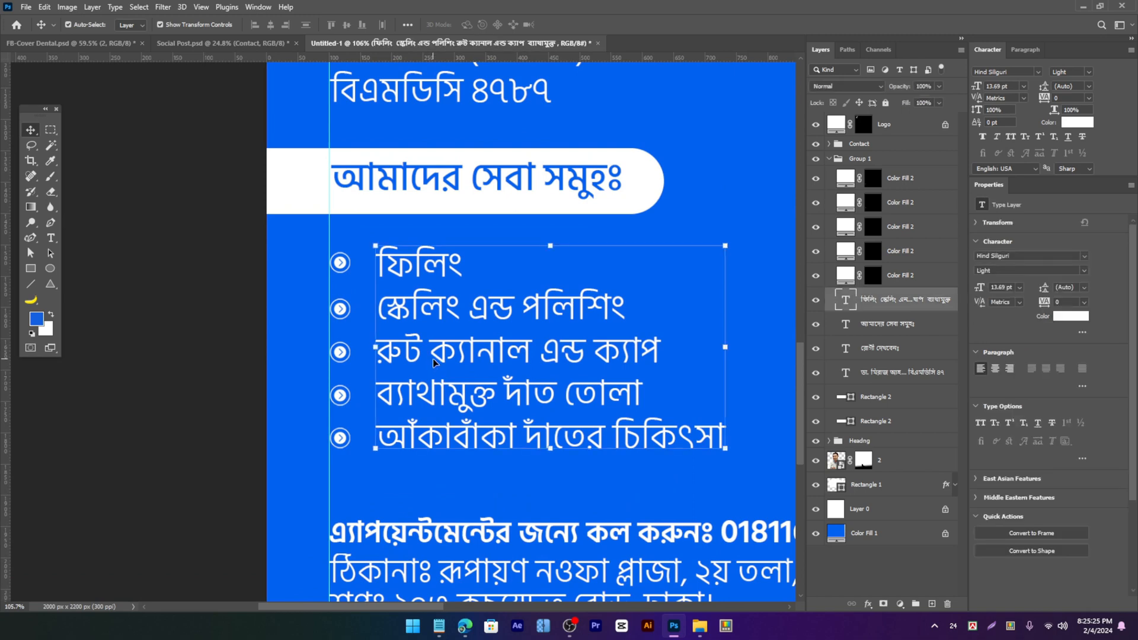
pyautogui.press('Left')
pyautogui.press('Left')
pyautogui.press('Left')
pyautogui.press('Left')
pyautogui.press('Left')
pyautogui.press('Left')
pyautogui.press('Left')
pyautogui.press('Left')
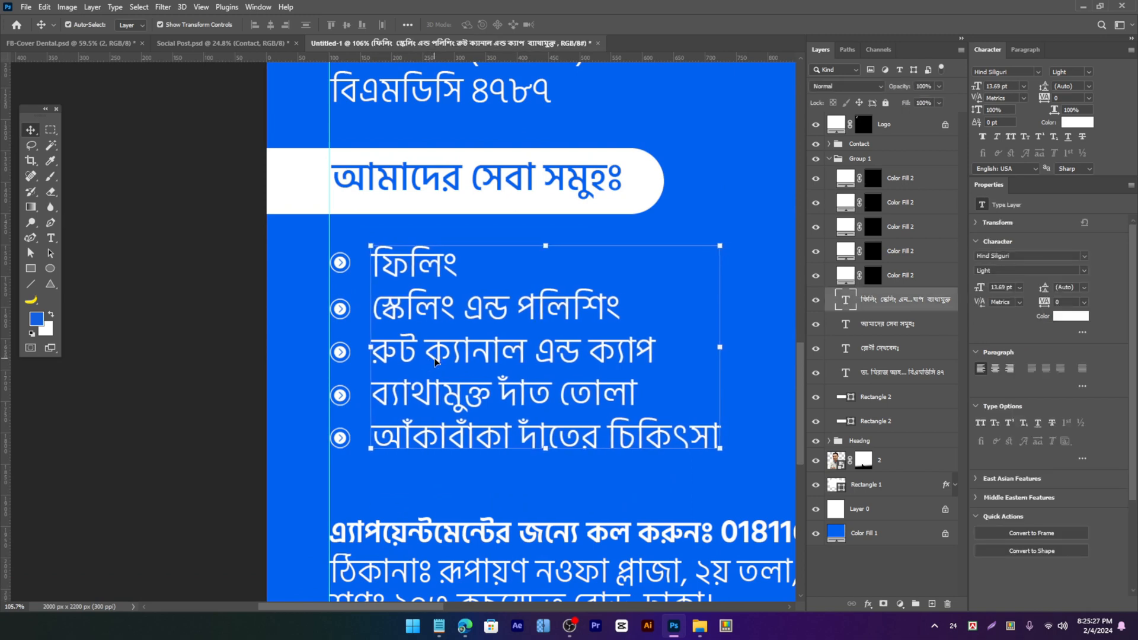
pyautogui.press('Down')
pyautogui.press('Down')
pyautogui.press('Down')
pyautogui.press('Down')
pyautogui.press('Down')
pyautogui.press('Down')
# Step: Group the five Color Fill 2 bullet layers together
pyautogui.click(920, 184)
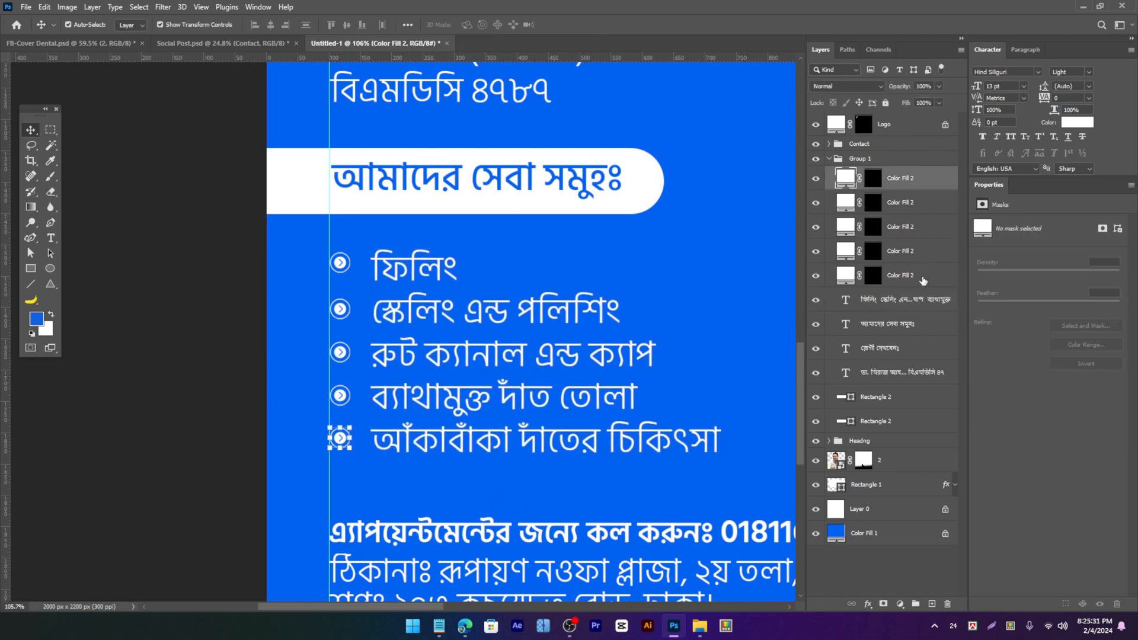
pyautogui.keyDown('shift'); pyautogui.click(922, 278); pyautogui.keyUp('shift')
pyautogui.hotkey('ctrl', 'g')
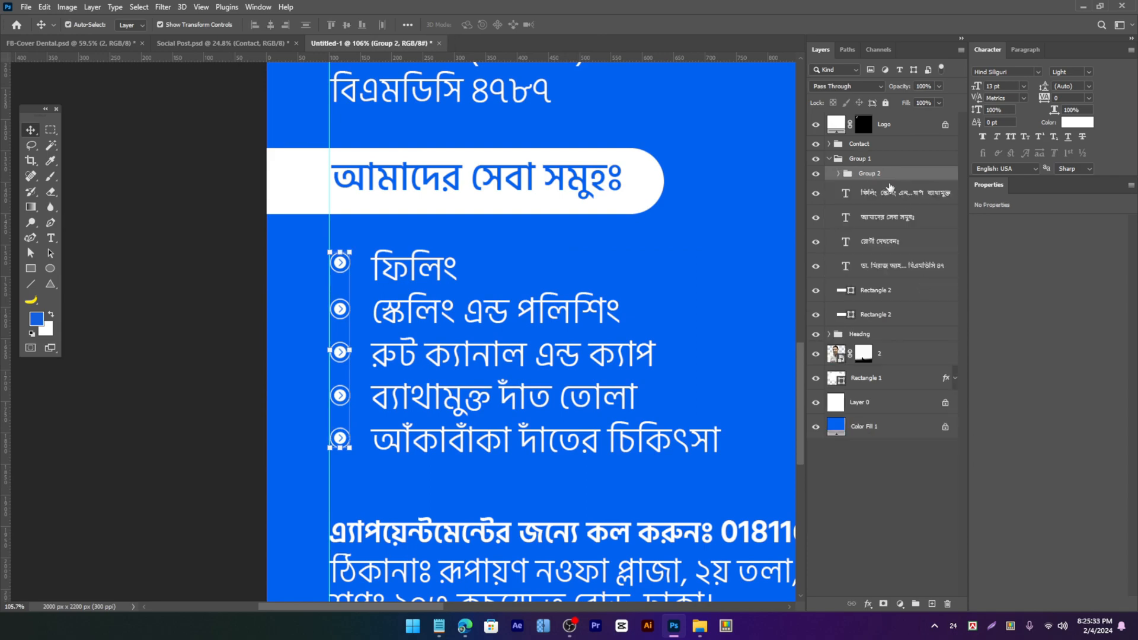
# Step: Put the phone number on its own line above the appointment call text and enlarge it to 19.85 pt
pyautogui.scroll(-2, 377, 248)
pyautogui.click(495, 474)
pyautogui.scroll(-3, 496, 474)
pyautogui.scroll(3, 496, 474)
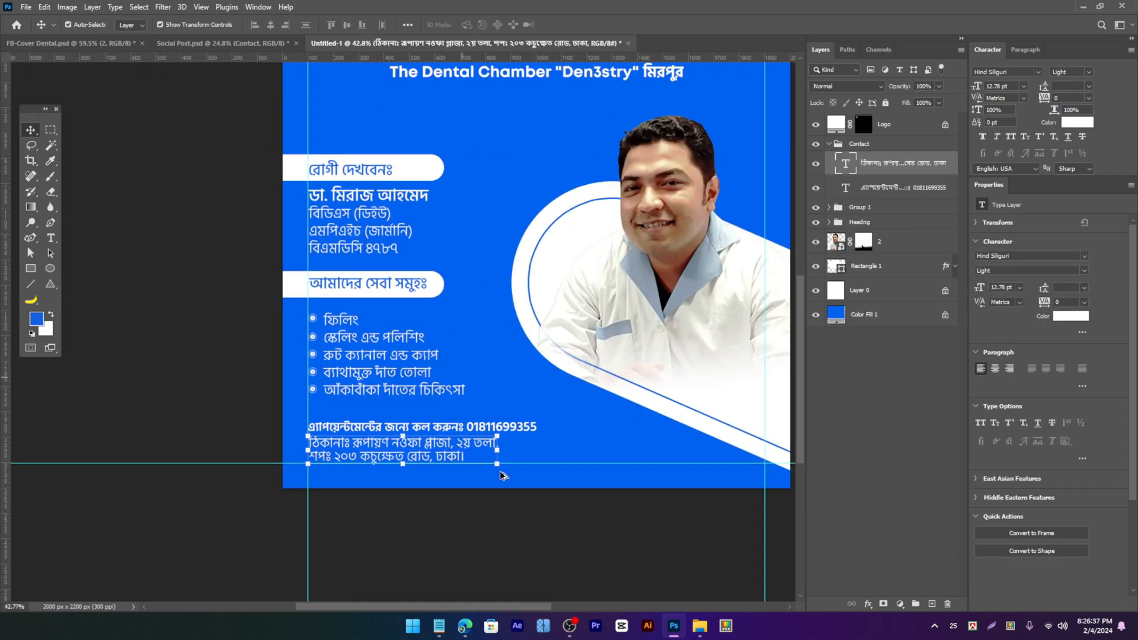
pyautogui.scroll(-3, 484, 435)
pyautogui.moveTo(574, 434); pyautogui.dragTo(526, 417)
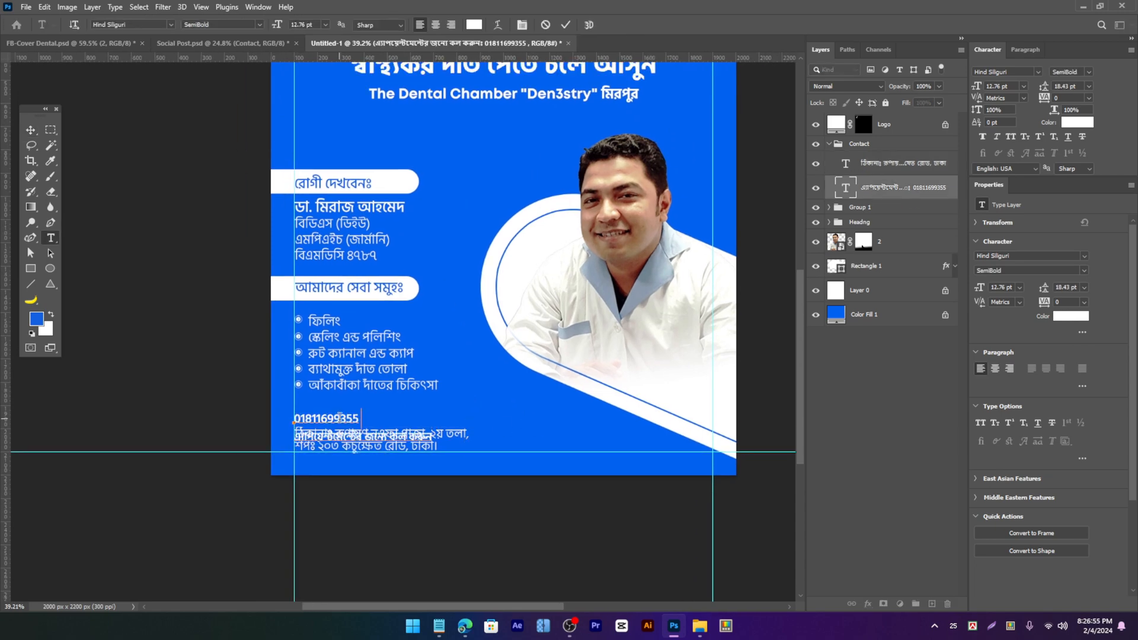
pyautogui.doubleClick(340, 416)
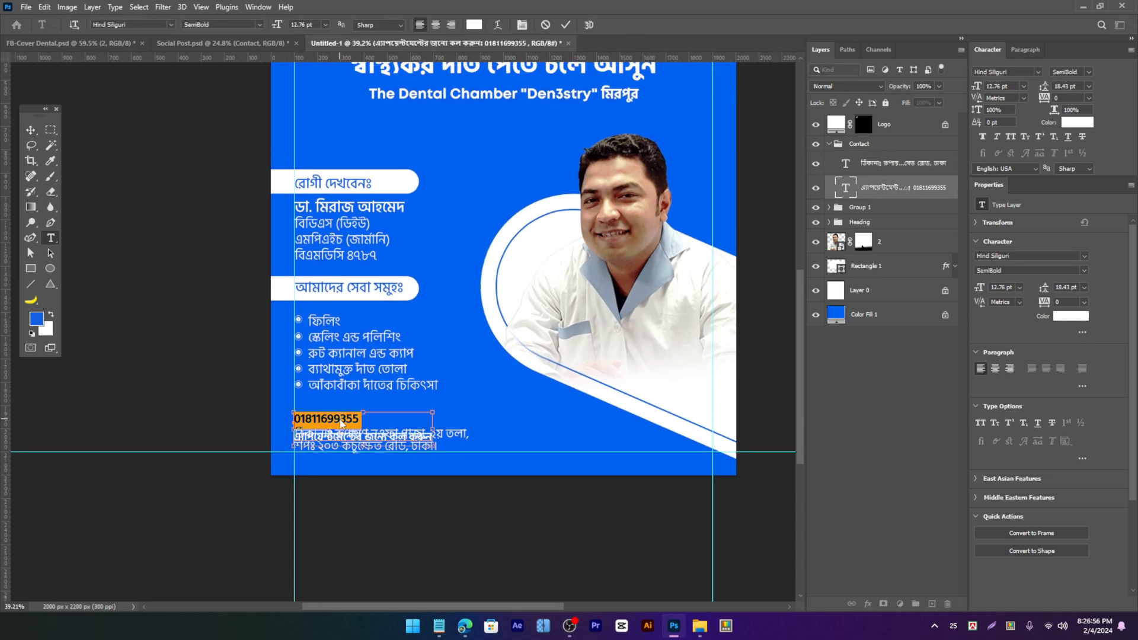
pyautogui.hotkey('ctrl', 'shift', '.')
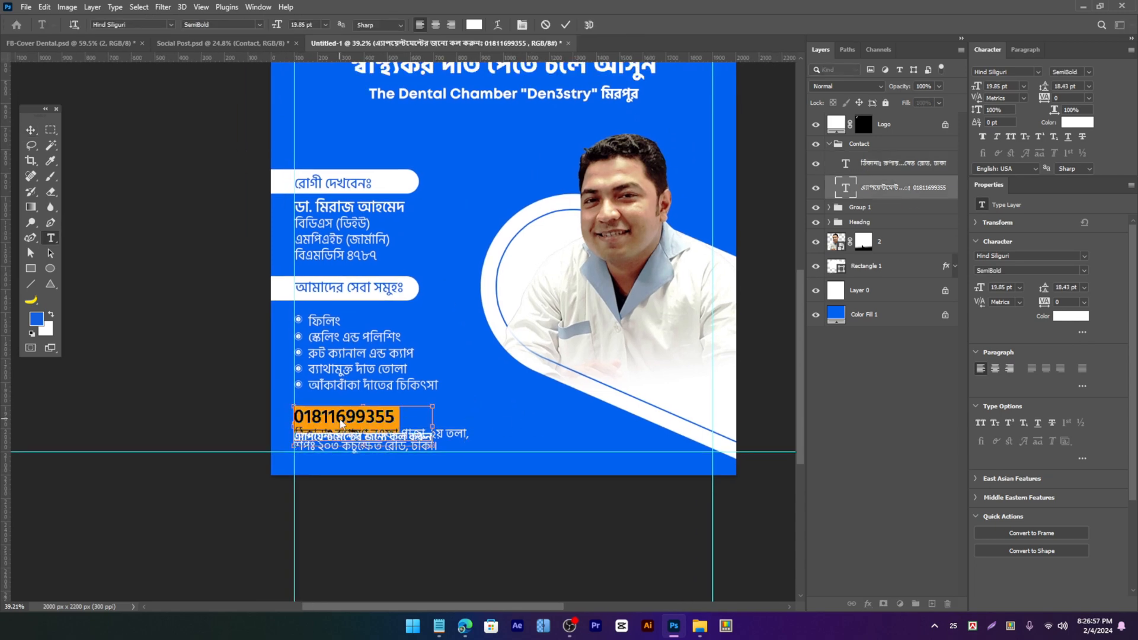
# Step: Right-align the two-line appointment contact text and move it to the right of the address block
pyautogui.click(30, 129)
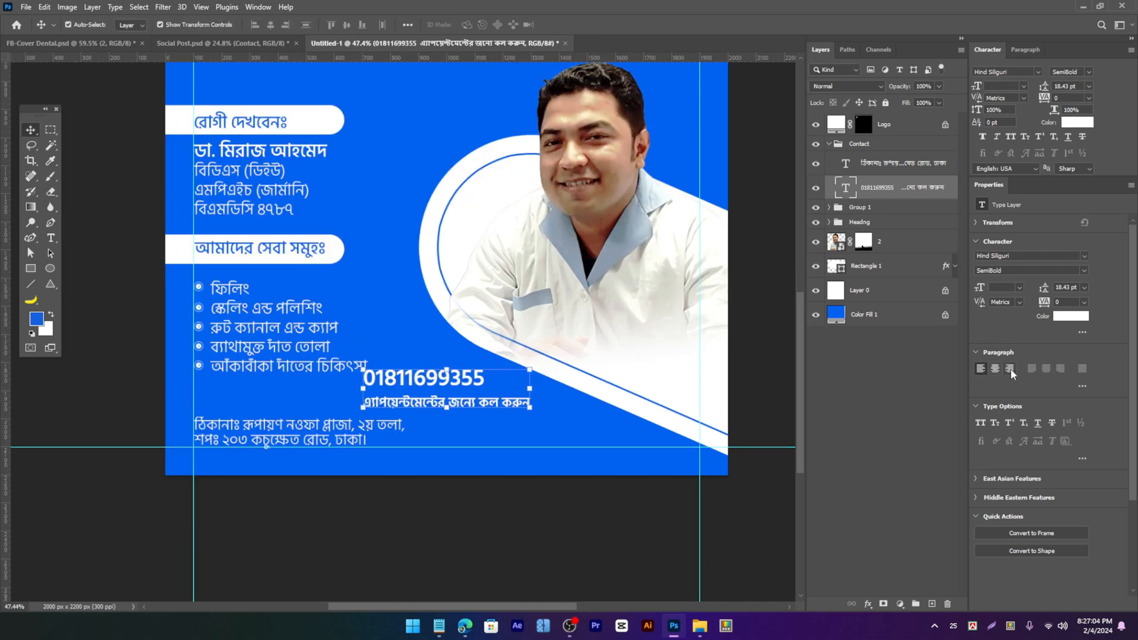
pyautogui.click(1010, 369)
pyautogui.moveTo(355, 383); pyautogui.dragTo(569, 405)
pyautogui.press('Return')
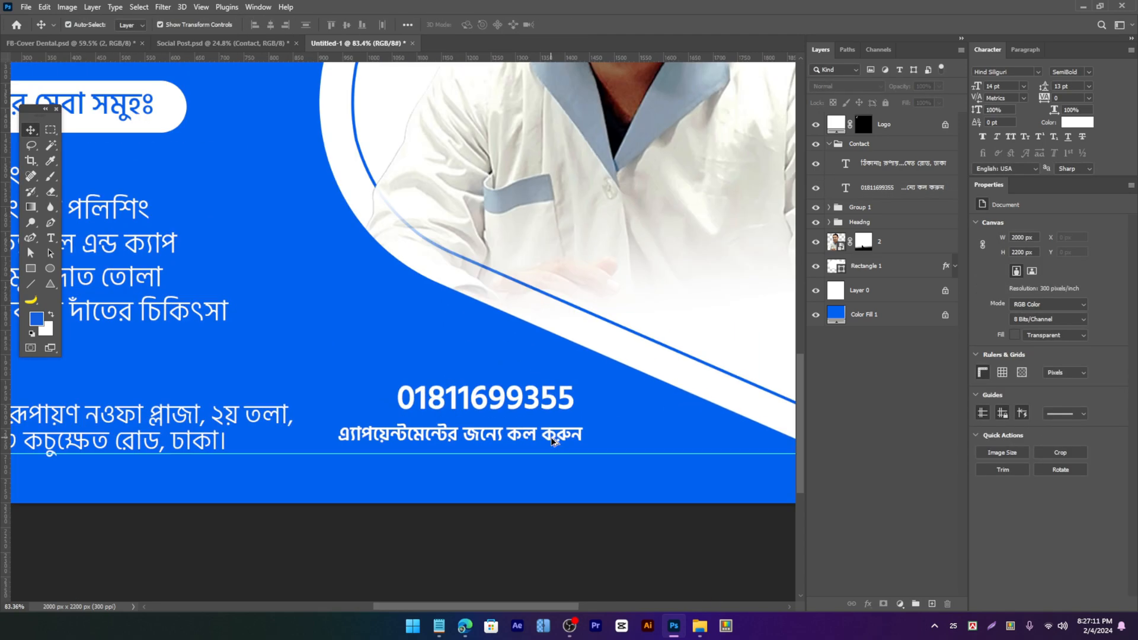
# Step: Give the appointment call line below the phone number a lighter font weight than SemiBold
pyautogui.doubleClick(550, 435)
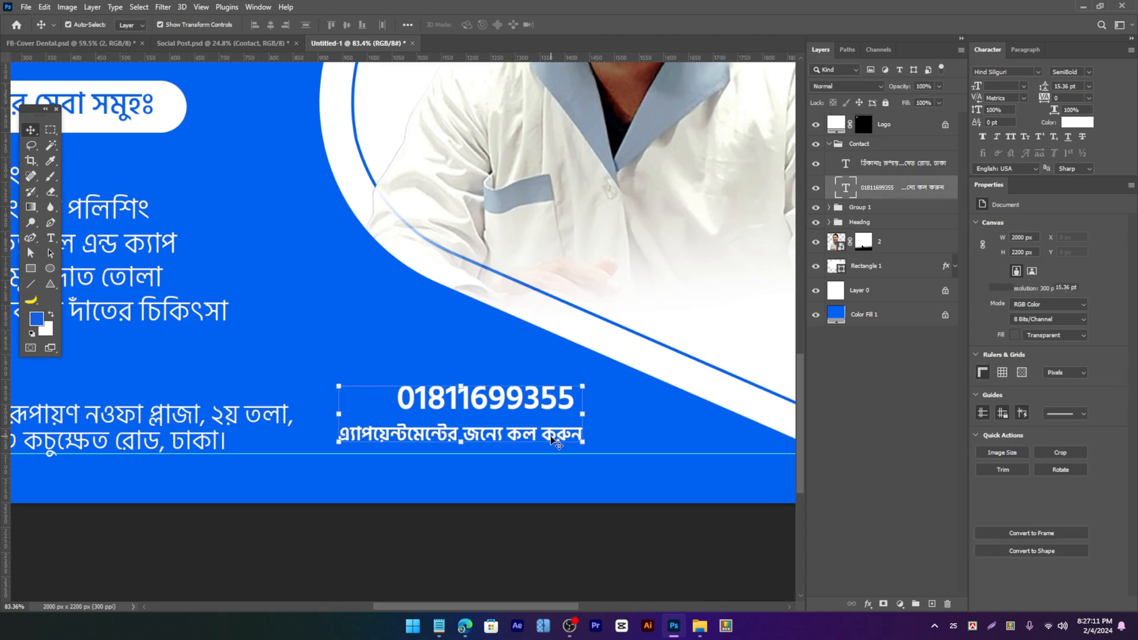
pyautogui.tripleClick(549, 434)
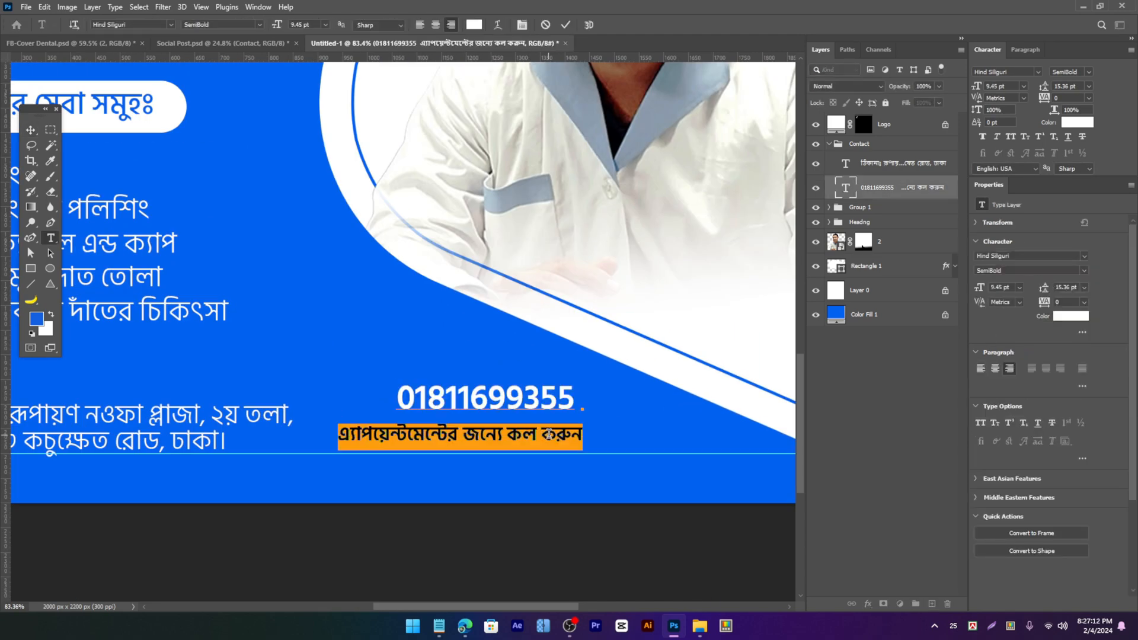
pyautogui.click(1088, 73)
pyautogui.click(1067, 90)
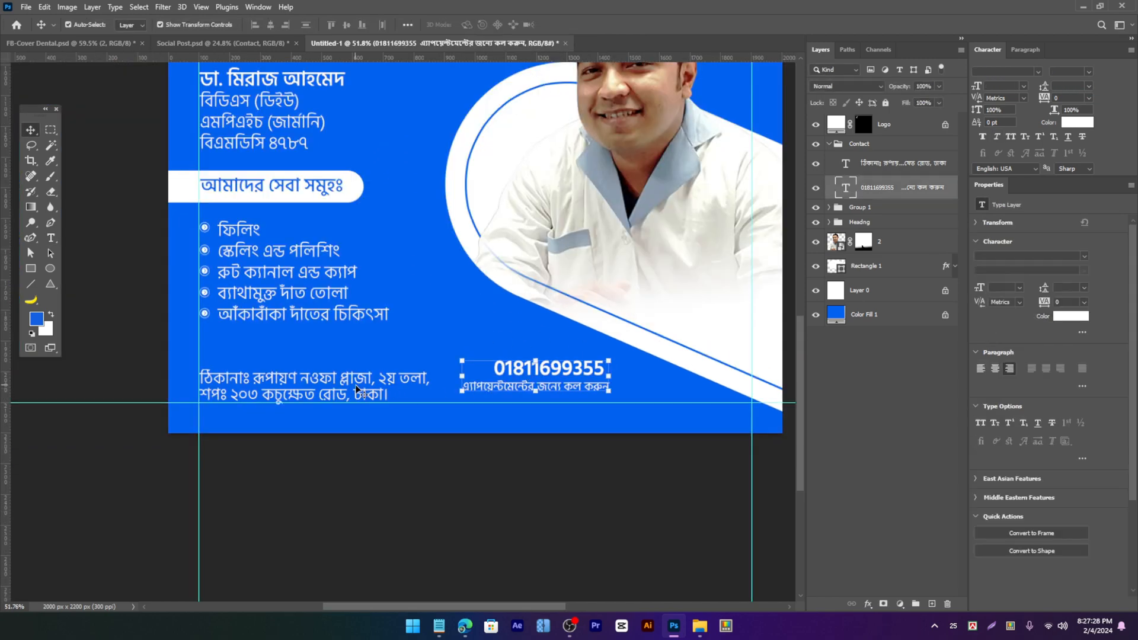
# Step: Align the bottom edges of the address text and the phone contact text
pyautogui.keyDown('shift'); pyautogui.click(895, 163); pyautogui.keyUp('shift')
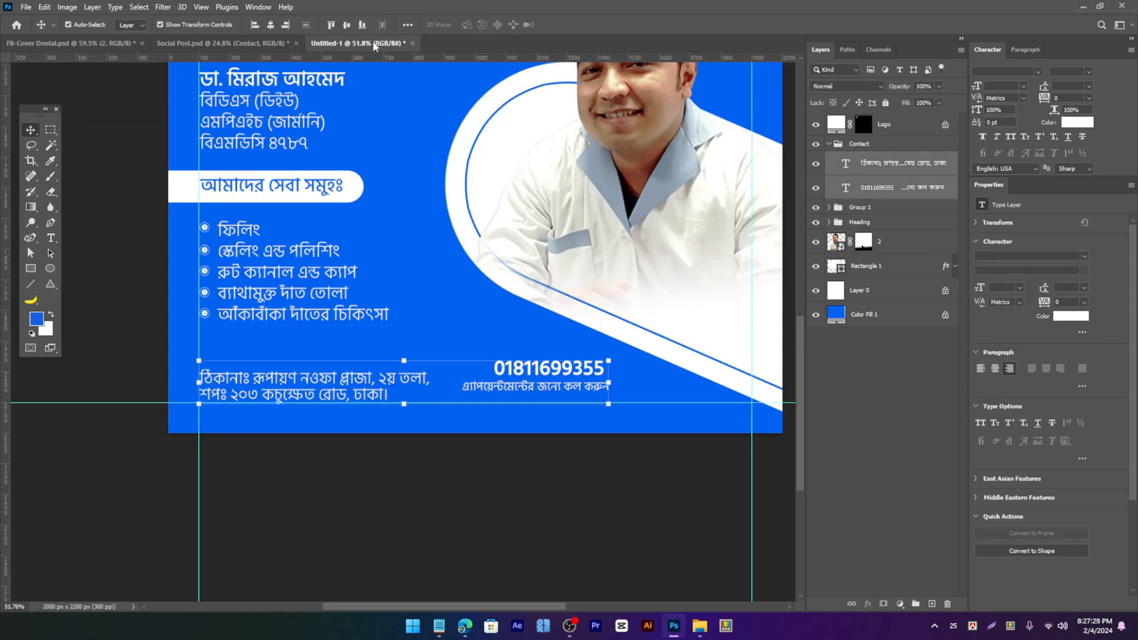
pyautogui.click(360, 26)
pyautogui.scroll(-3, 391, 396)
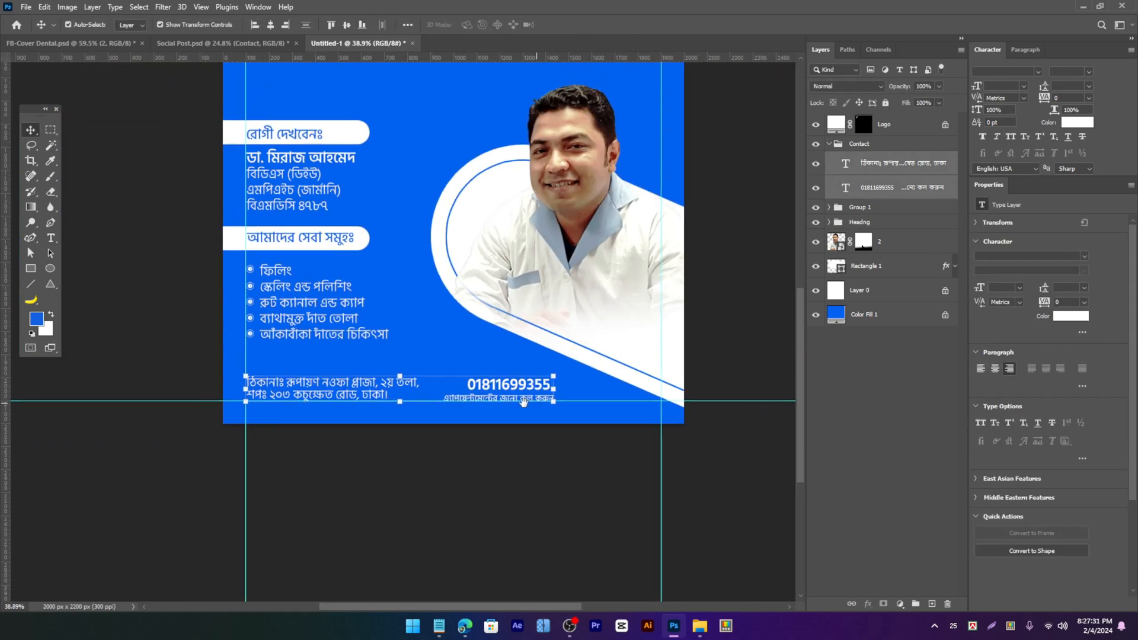
pyautogui.moveTo(525, 401); pyautogui.dragTo(489, 400)
pyautogui.click(505, 442)
pyautogui.scroll(2, 465, 392)
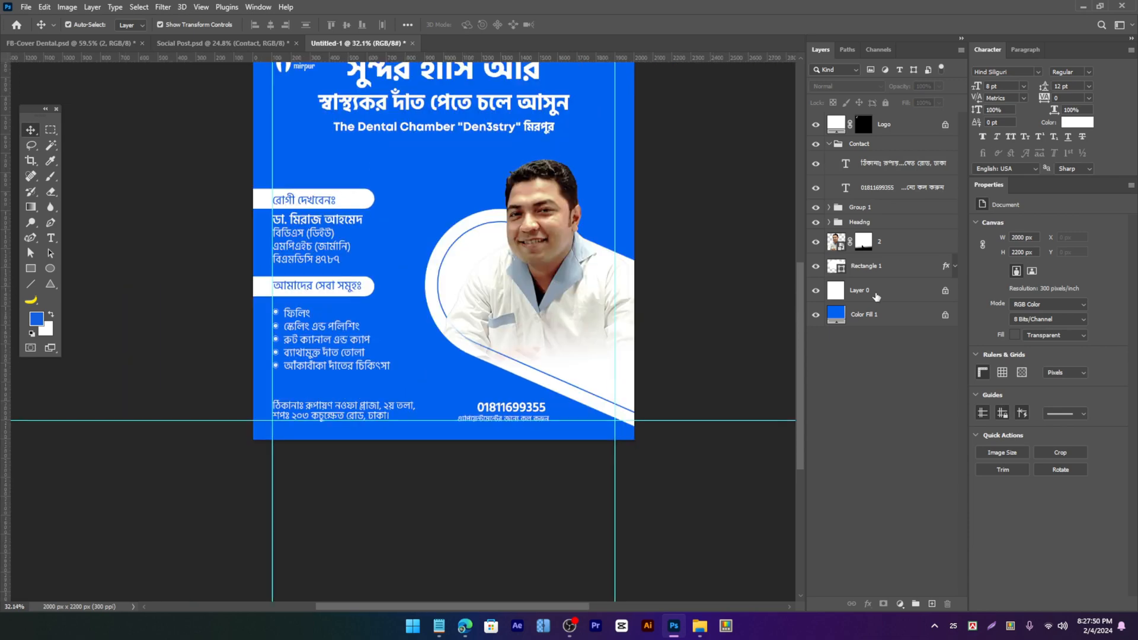
# Step: Draw a rectangle about 2082 x 283 px with fill 0161f0 across the post's bottom, directly above Layer 0 and behind the contact text
pyautogui.click(859, 289)
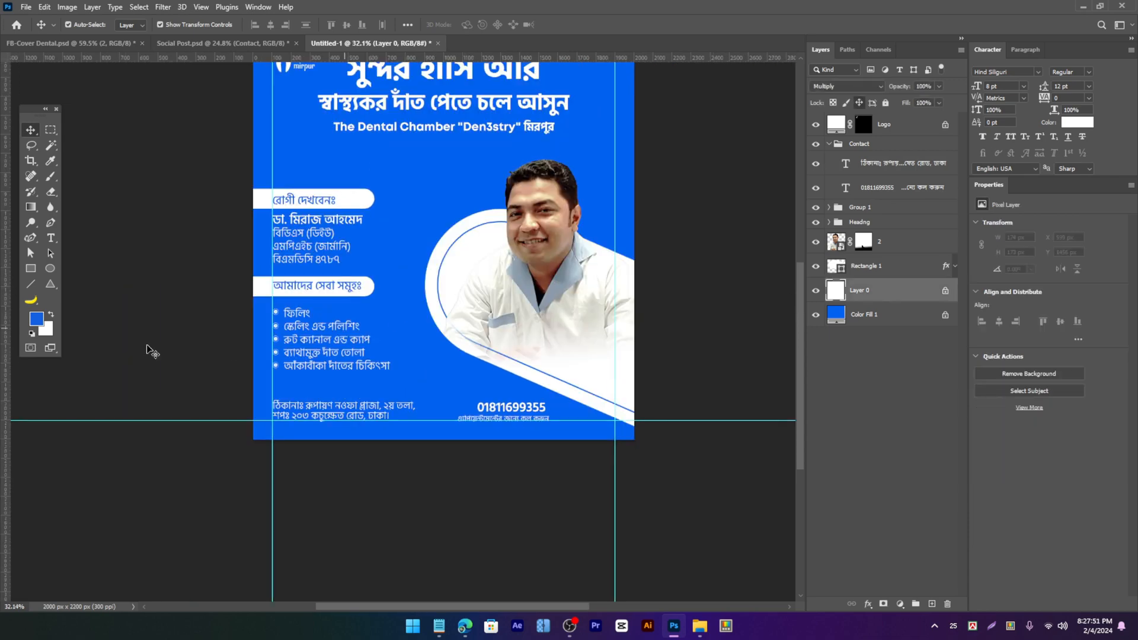
pyautogui.click(30, 268)
pyautogui.moveTo(645, 444); pyautogui.dragTo(249, 392)
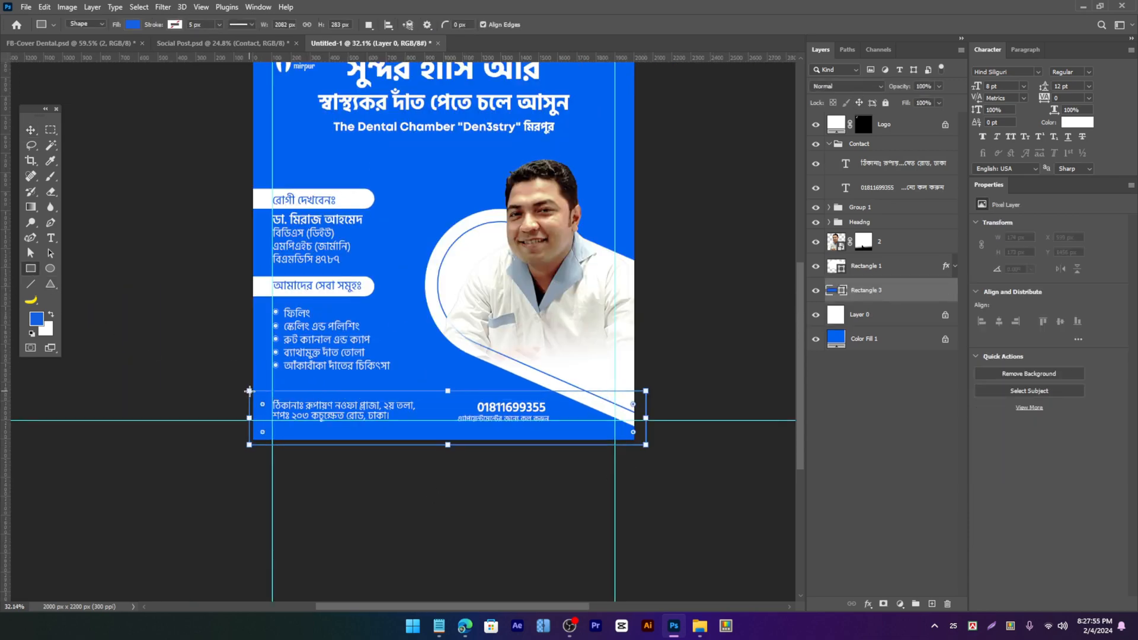
pyautogui.scroll(2, 469, 414)
pyautogui.doubleClick(835, 290)
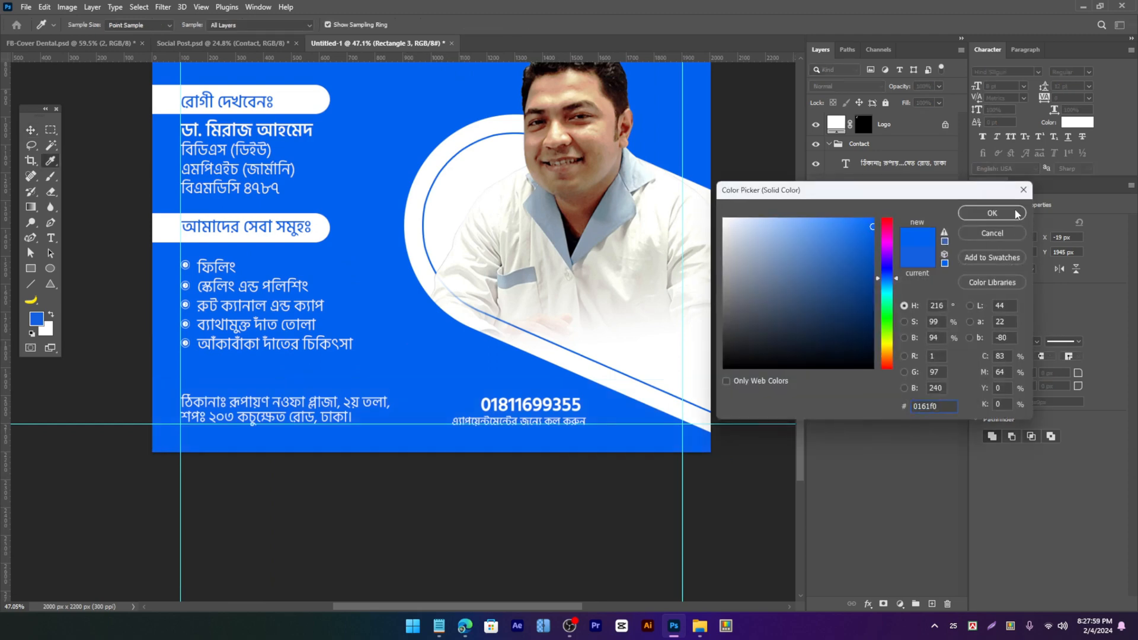
pyautogui.click(992, 213)
# Step: Set the bottom rectangle's blend mode to Multiply and check the darker contact strip against the whole post
pyautogui.click(846, 86)
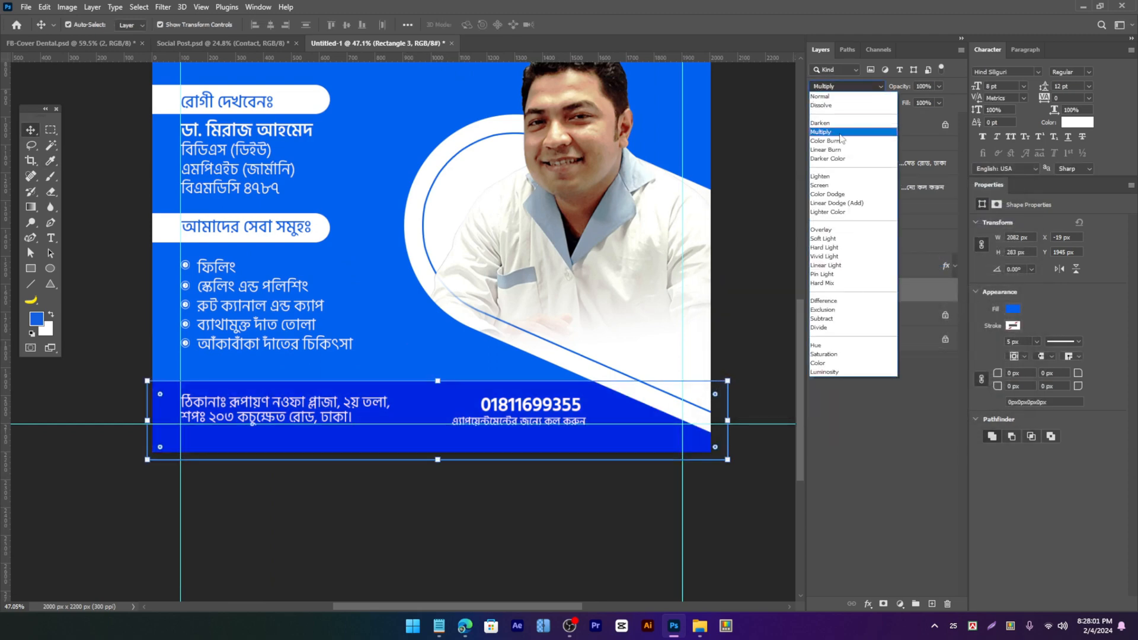
pyautogui.click(840, 134)
pyautogui.click(477, 533)
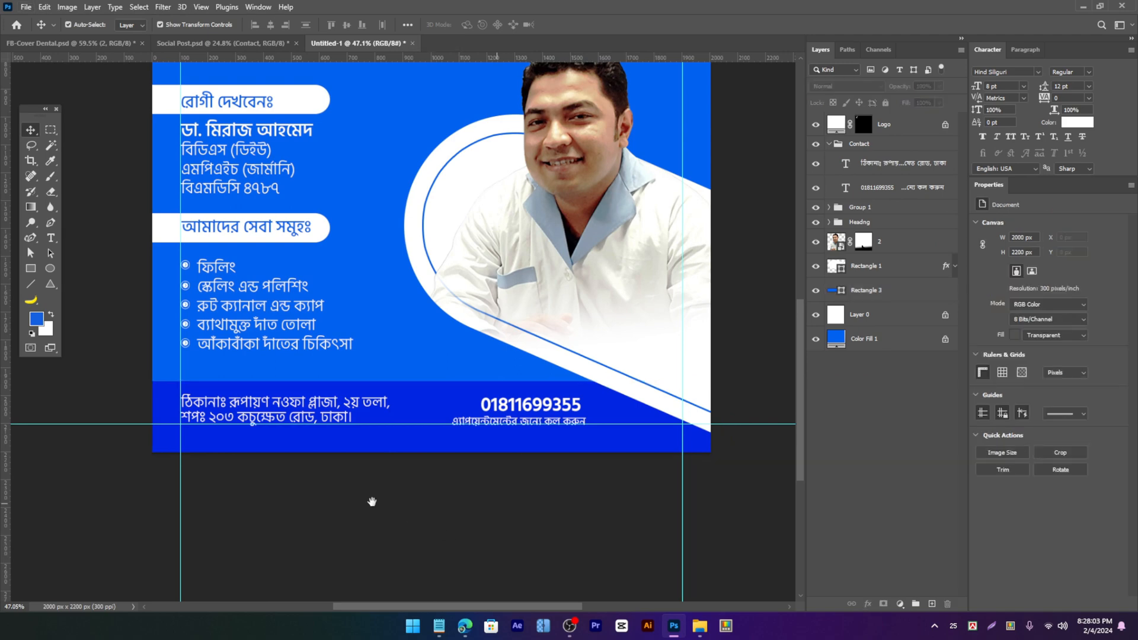
pyautogui.scroll(-8, 478, 398)
pyautogui.moveTo(525, 352); pyautogui.dragTo(528, 355)
pyautogui.scroll(6, 526, 432)
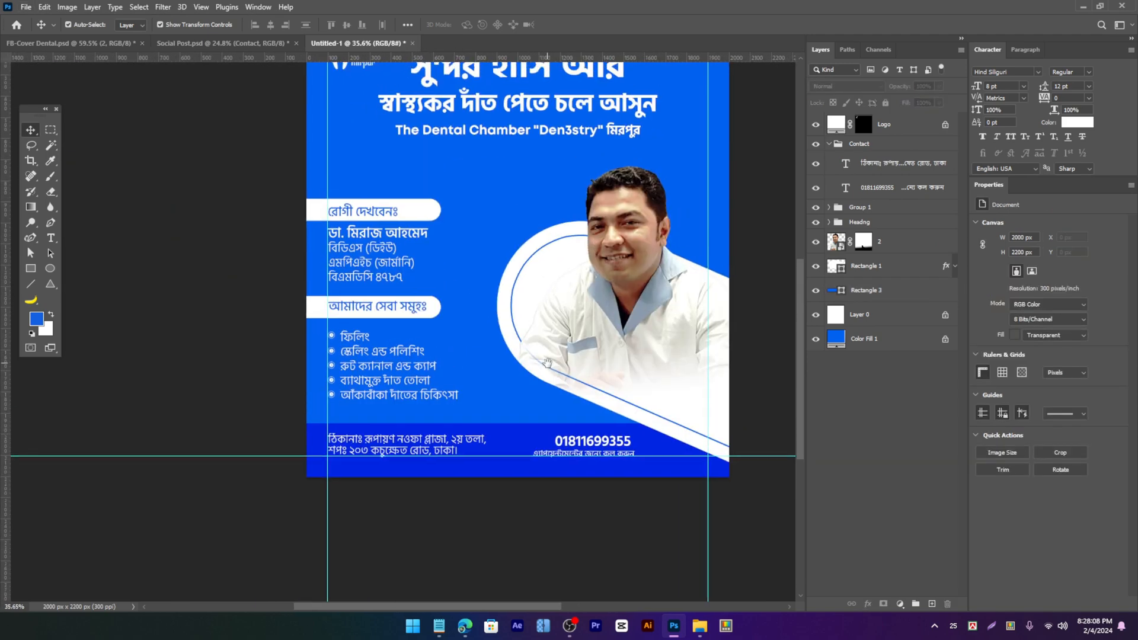
pyautogui.scroll(-4, 545, 374)
pyautogui.scroll(4, 516, 436)
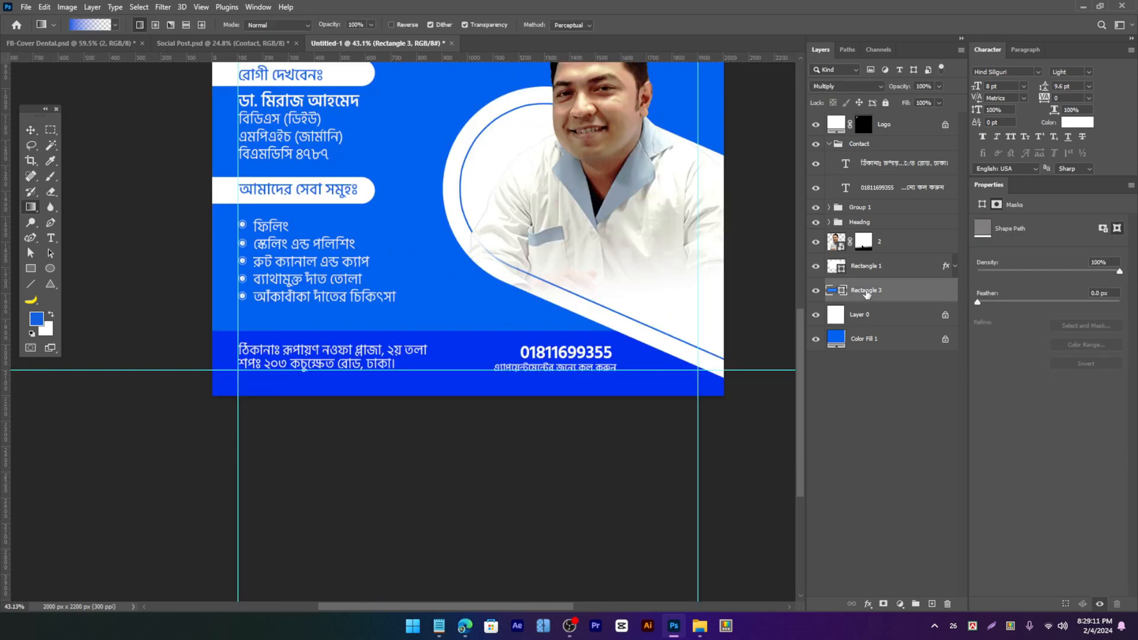
# Step: Add a layer mask to the contact strip rectangle and fade its right end with a black-to-transparent gradient
pyautogui.click(883, 604)
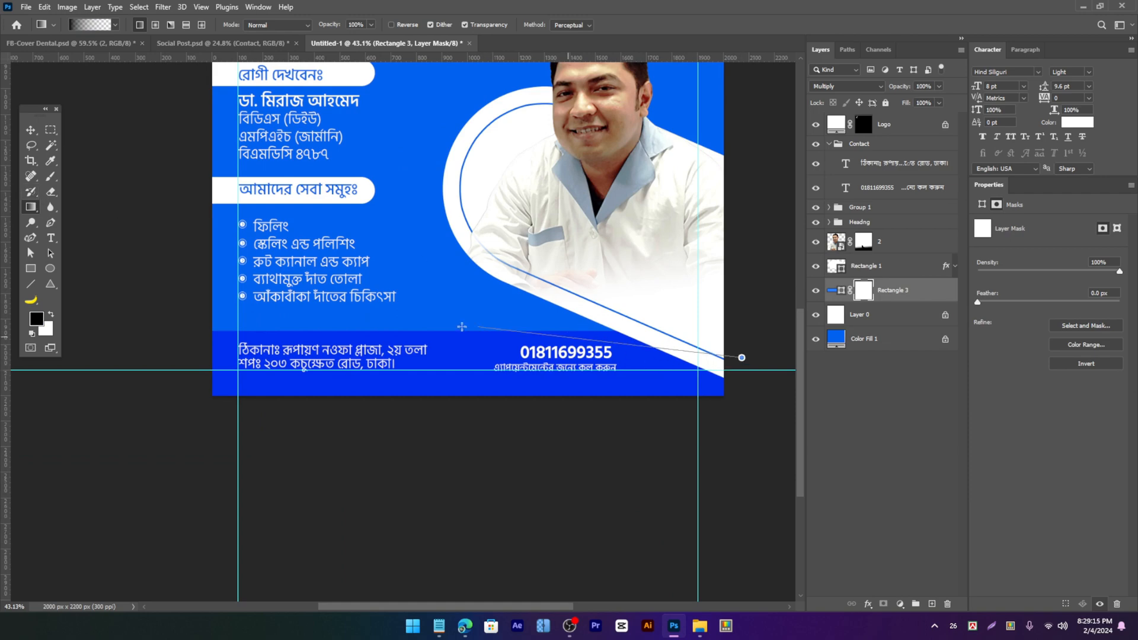
pyautogui.moveTo(741, 357); pyautogui.dragTo(421, 326)
pyautogui.scroll(-4, 653, 341)
pyautogui.scroll(3, 625, 349)
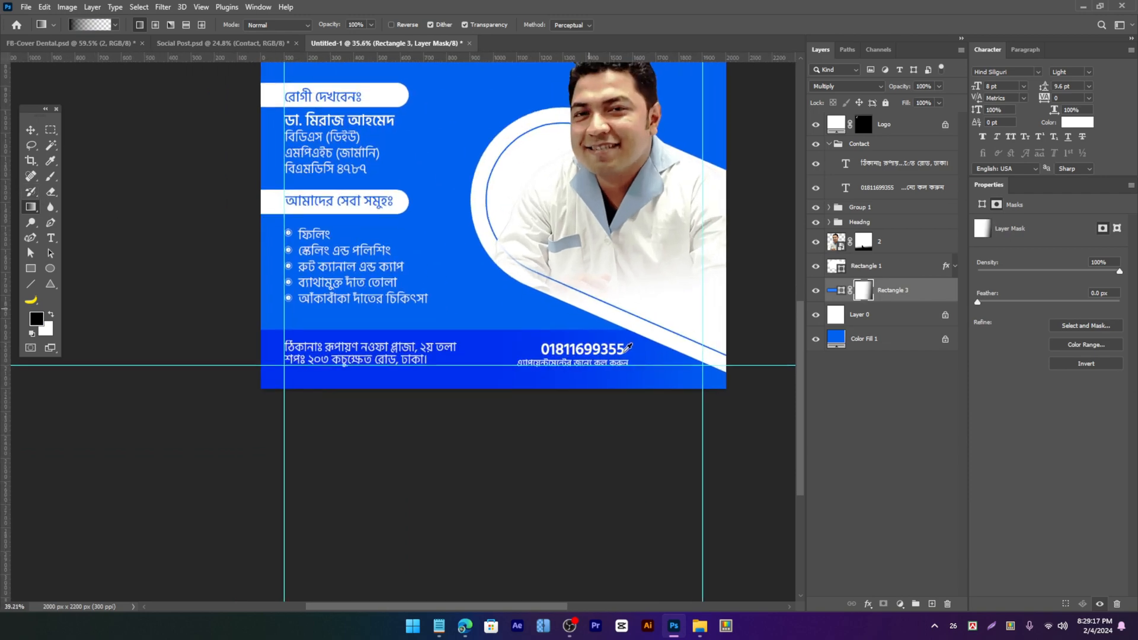
pyautogui.scroll(-2, 624, 352)
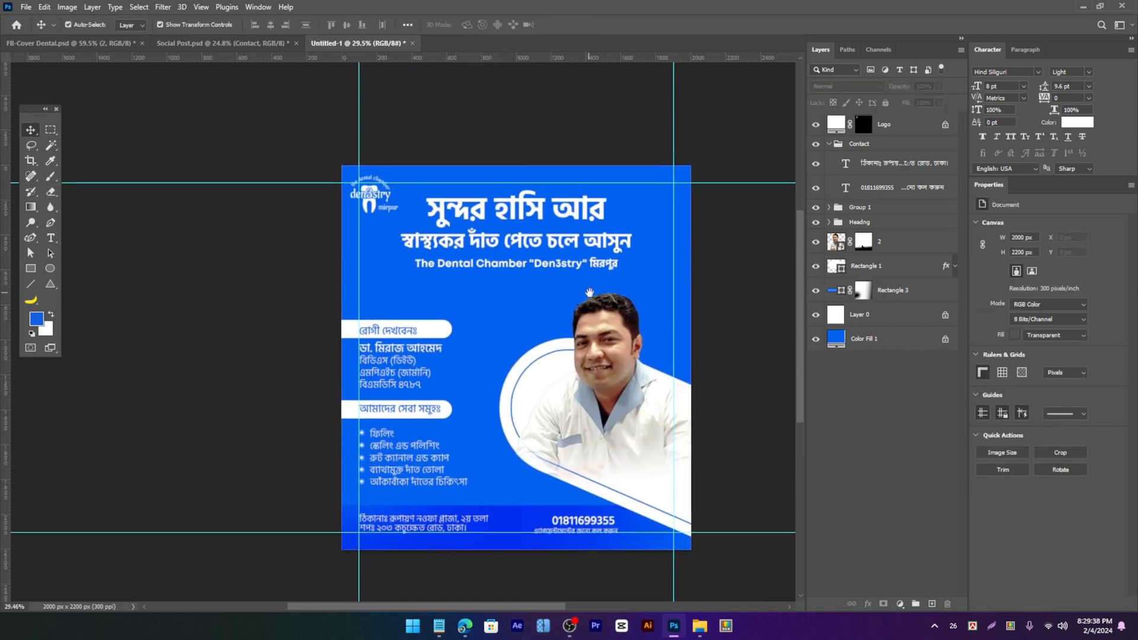
# Step: Add a Hue/Saturation adjustment clipped to the doctor photo and lower its saturation slightly
pyautogui.scroll(2, 595, 358)
pyautogui.scroll(-3, 601, 292)
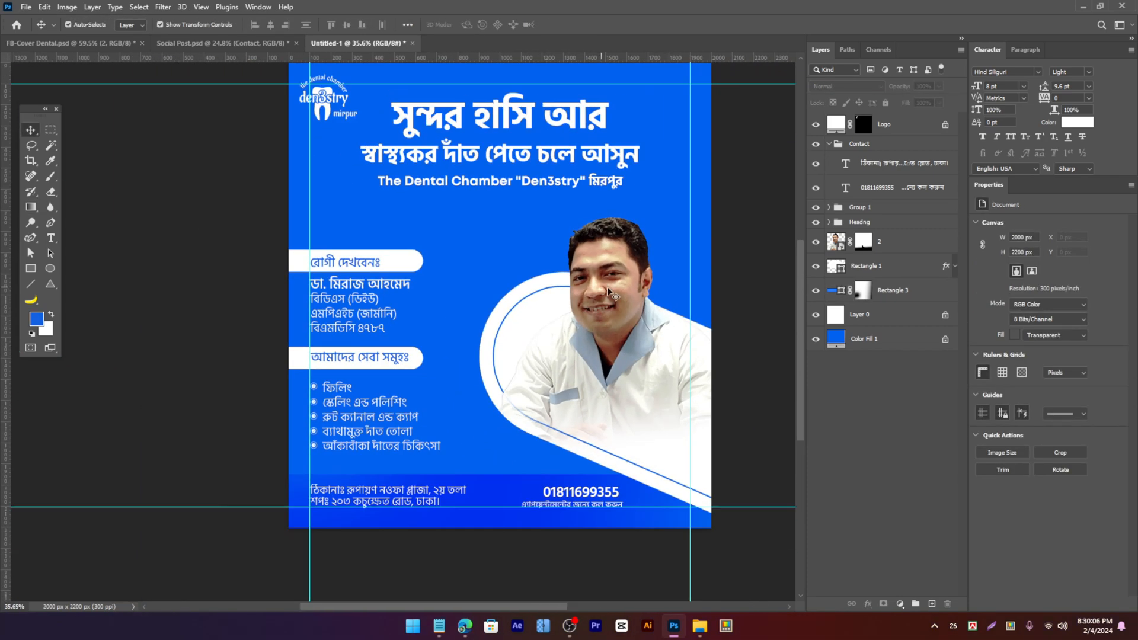
pyautogui.moveTo(640, 248); pyautogui.dragTo(581, 282)
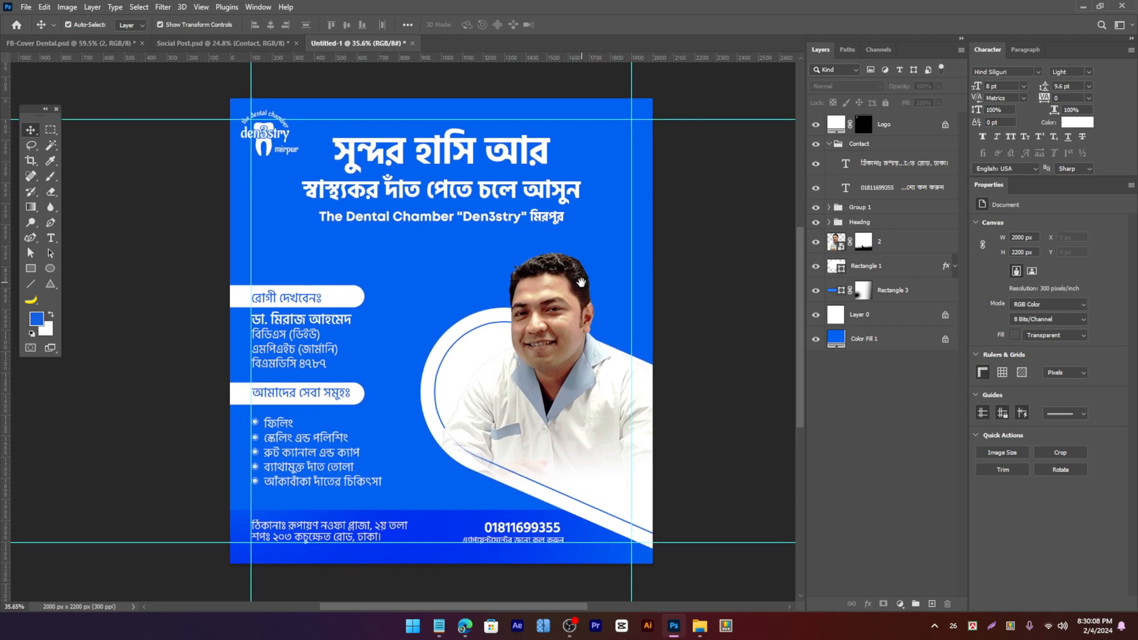
pyautogui.click(555, 303)
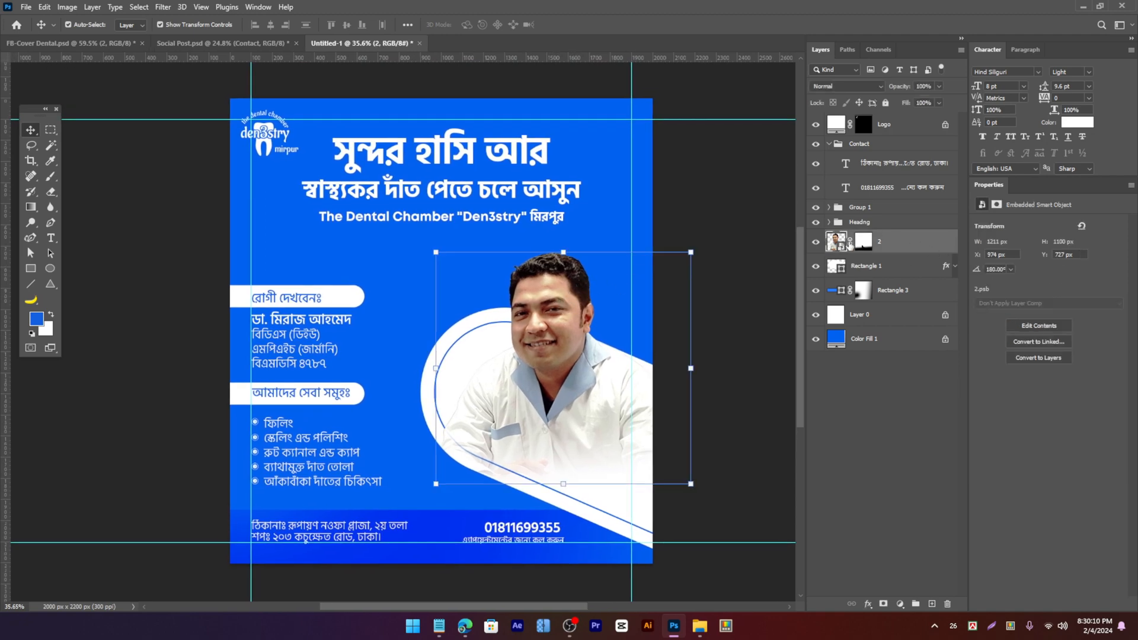
pyautogui.moveTo(621, 315); pyautogui.dragTo(620, 312)
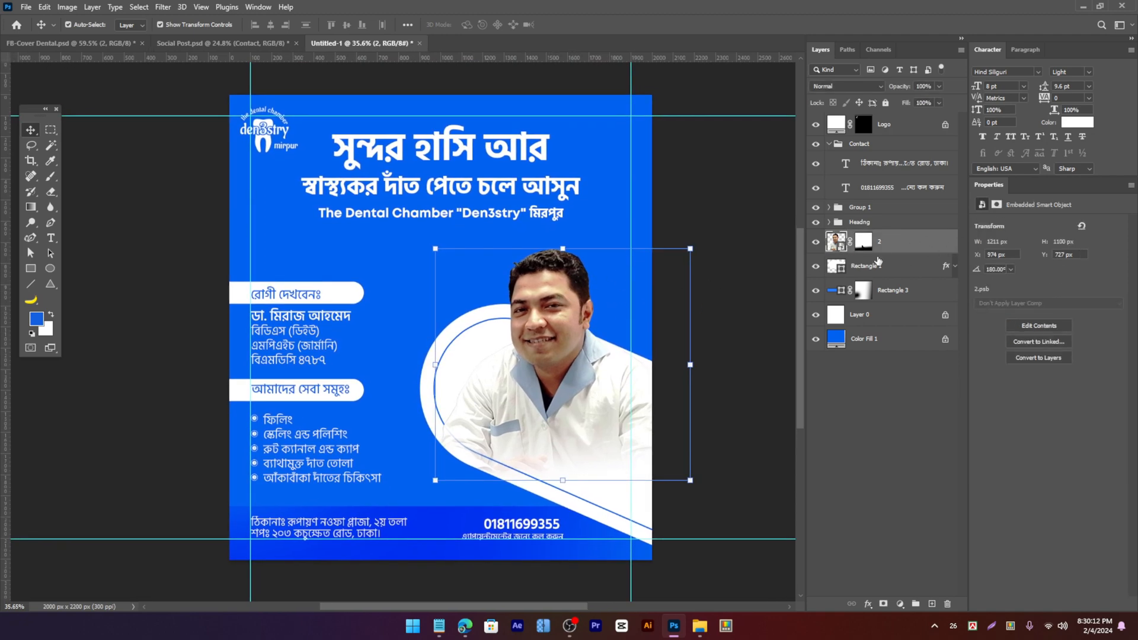
pyautogui.click(900, 603)
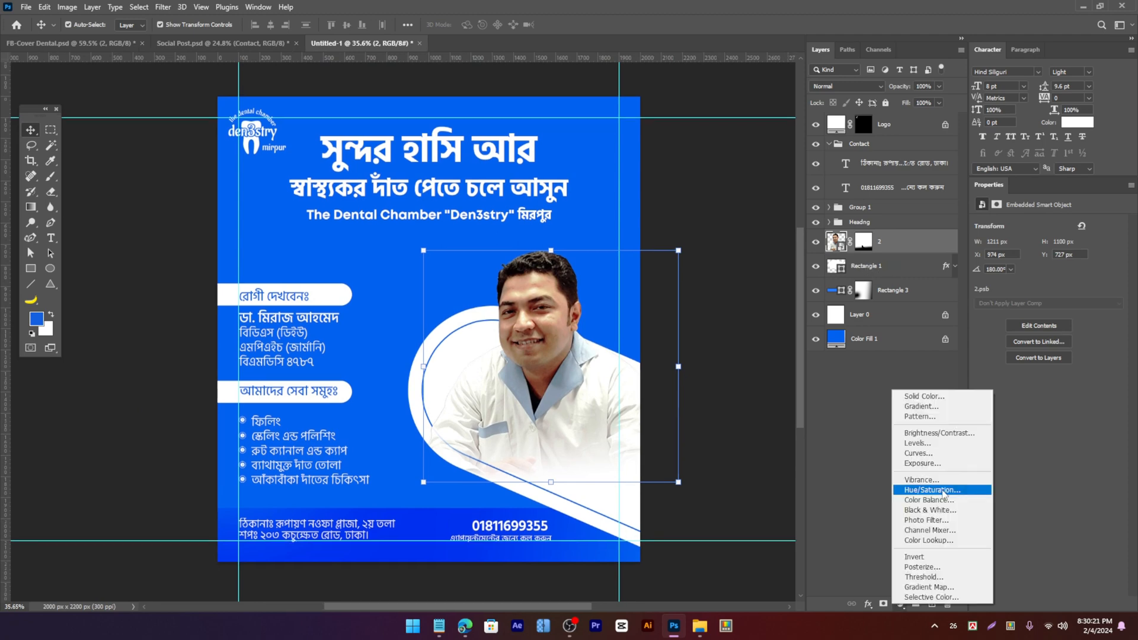
pyautogui.click(943, 492)
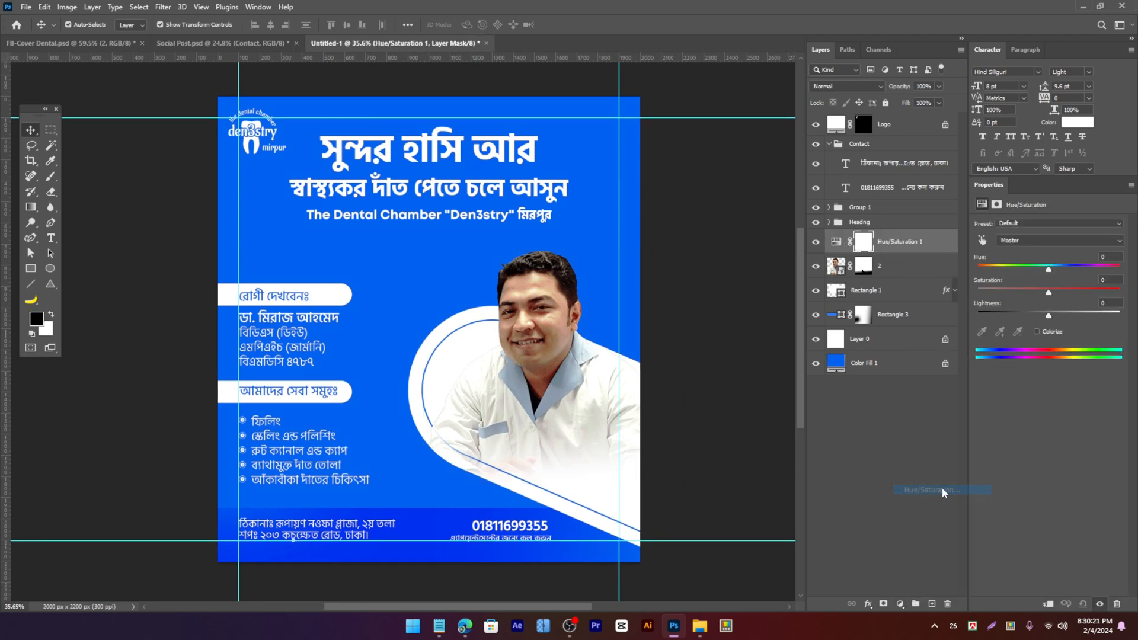
pyautogui.click(1048, 602)
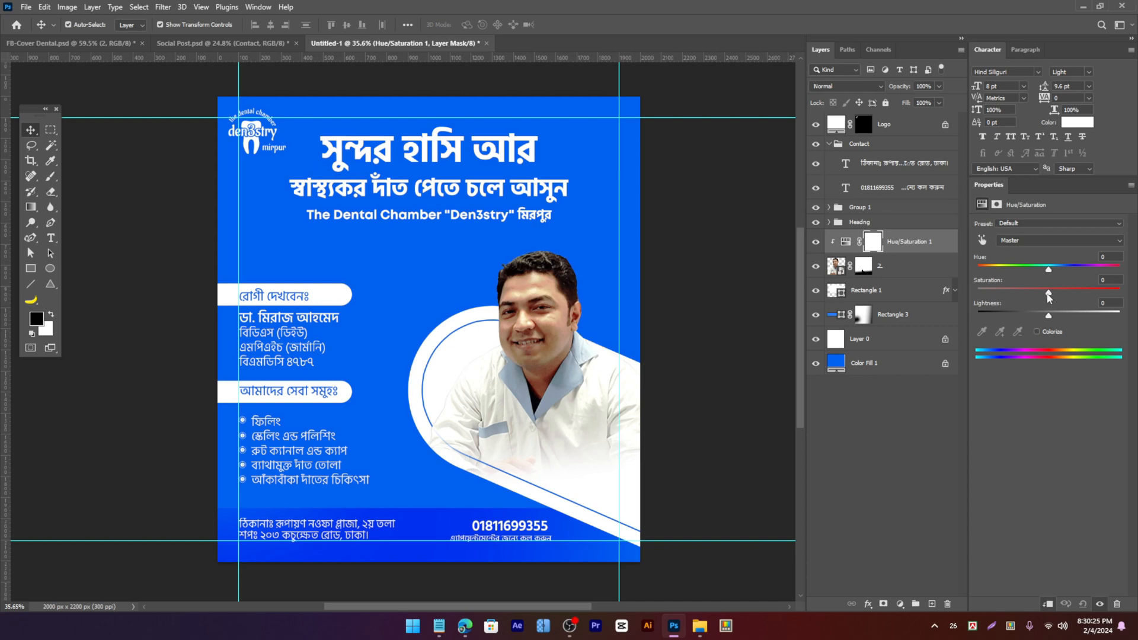
pyautogui.moveTo(1036, 294)
pyautogui.mouseDown()
pyautogui.moveTo(1013, 295)
pyautogui.moveTo(1051, 295)
pyautogui.moveTo(1036, 295)
pyautogui.mouseUp()
# Step: Add an Exposure adjustment directly above the doctor photo with exposure +0.11, offset -0.0125 and gamma correction 1.11
pyautogui.click(902, 271)
pyautogui.click(900, 603)
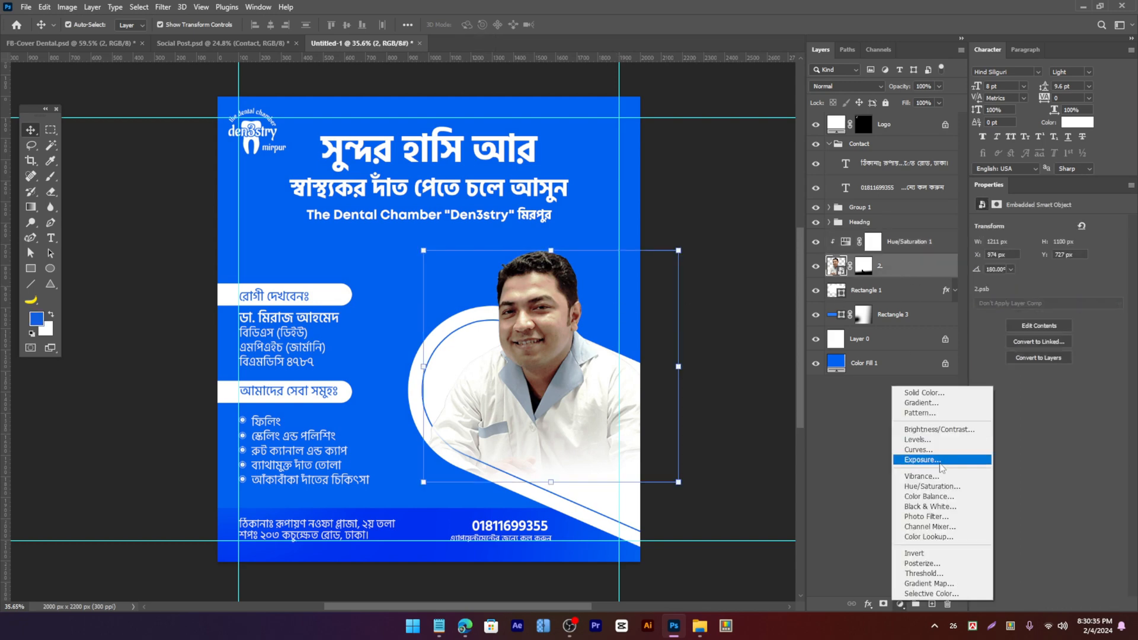
pyautogui.click(939, 461)
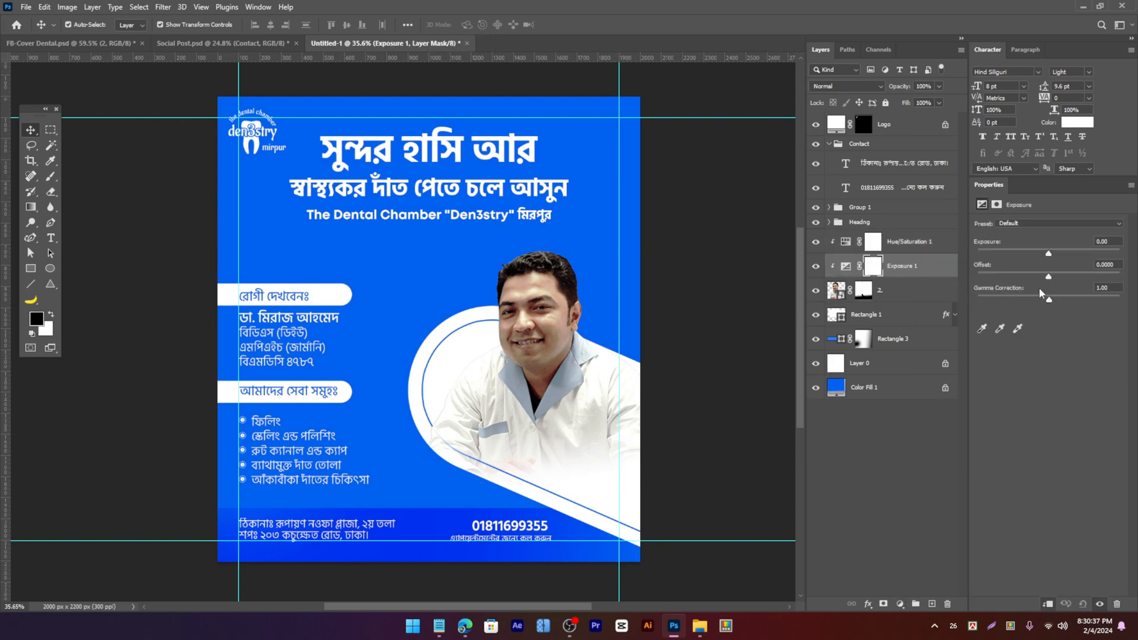
pyautogui.moveTo(1048, 276)
pyautogui.mouseDown()
pyautogui.moveTo(1061, 276)
pyautogui.moveTo(1046, 276)
pyautogui.mouseUp()
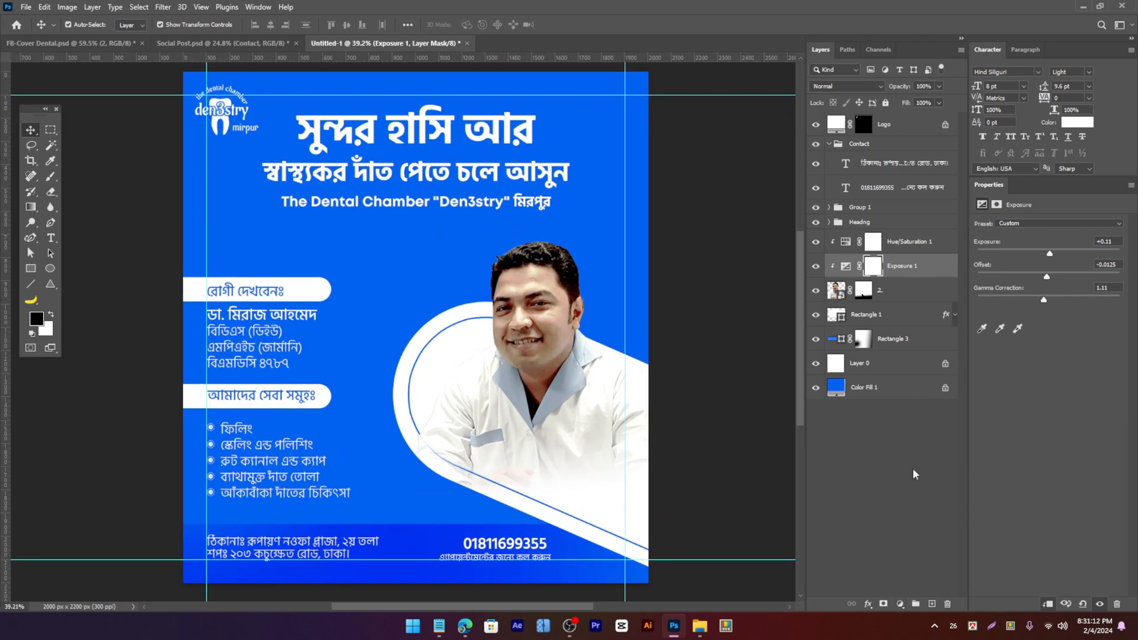
# Step: Add a clipped Color Balance adjustment between the photo's Exposure and Hue/Saturation layers, then check the whole post
pyautogui.click(900, 604)
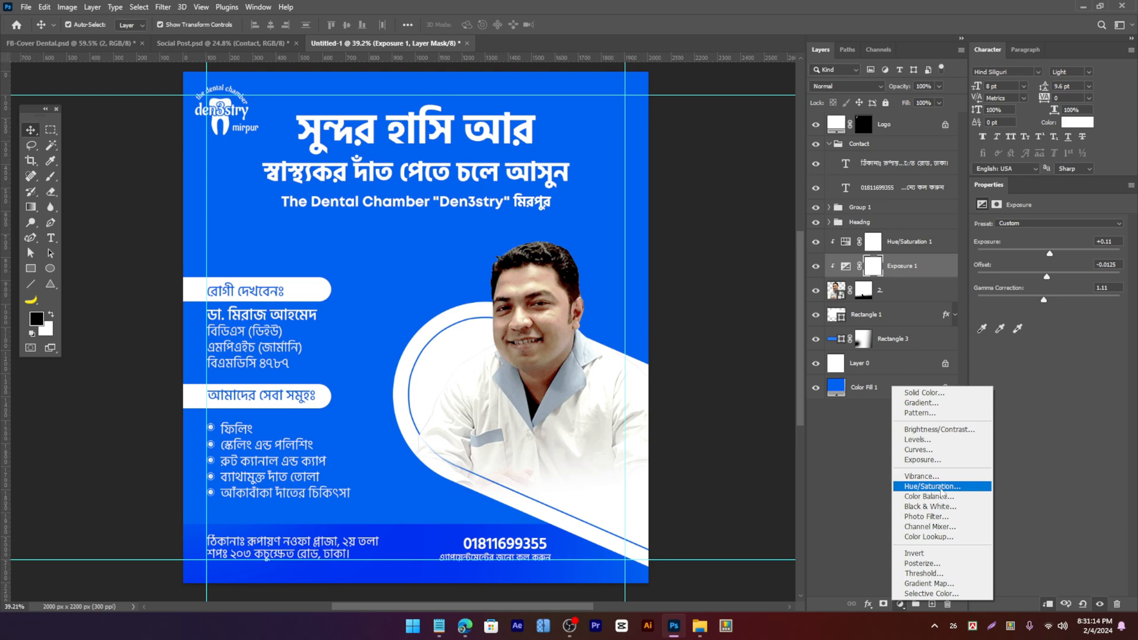
pyautogui.click(939, 496)
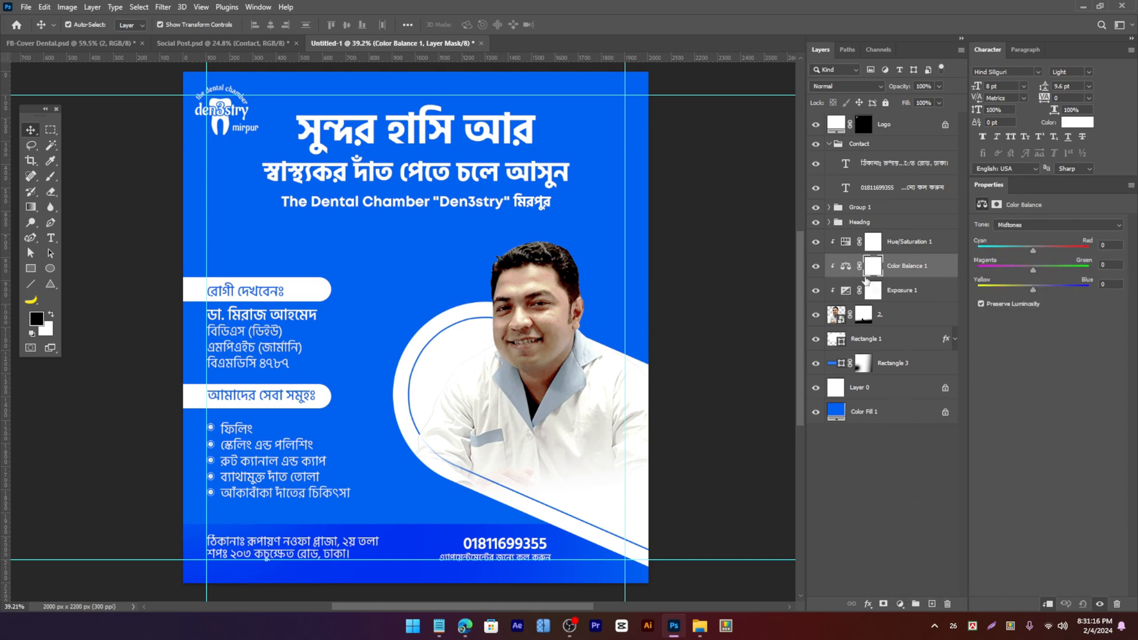
pyautogui.scroll(-3, 578, 222)
pyautogui.scroll(3, 503, 251)
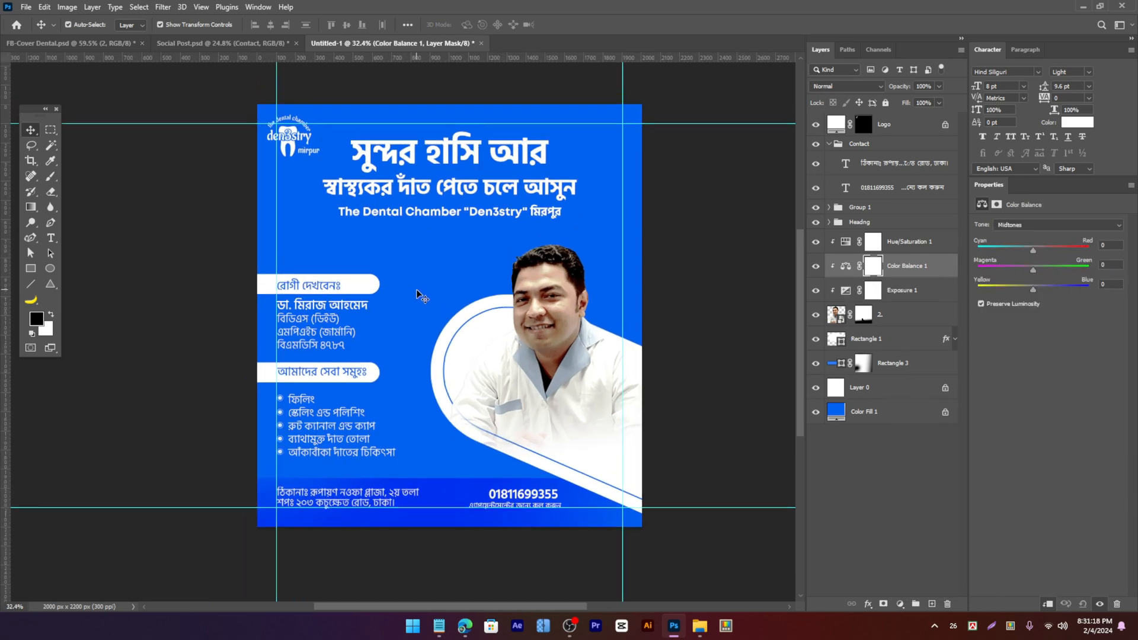
# Step: Group the doctor photo with its Exposure, Color Balance and Hue/Saturation adjustment layers
pyautogui.scroll(-2, 512, 299)
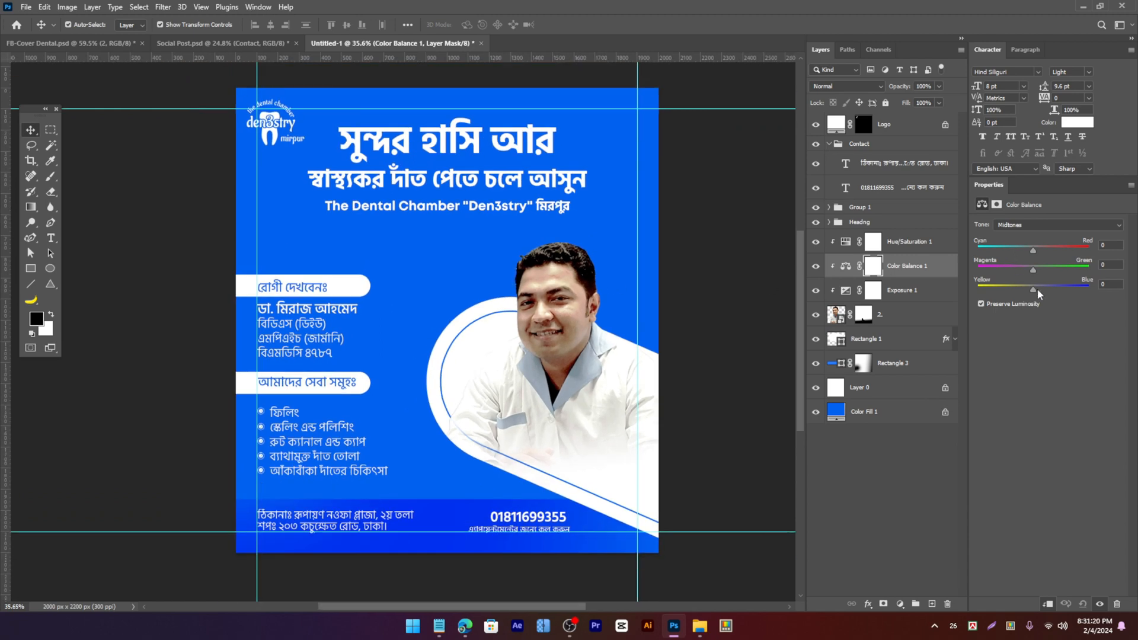
pyautogui.moveTo(1041, 292)
pyautogui.mouseDown()
pyautogui.moveTo(1054, 291)
pyautogui.moveTo(1048, 274)
pyautogui.mouseUp()
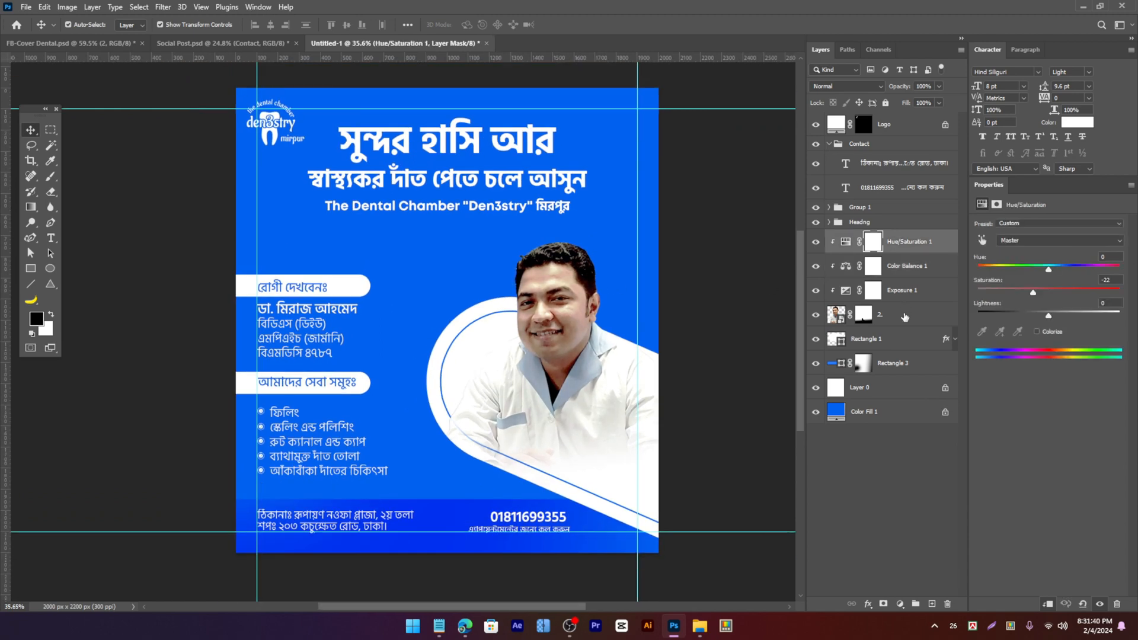
pyautogui.keyDown('shift'); pyautogui.click(903, 317); pyautogui.keyUp('shift')
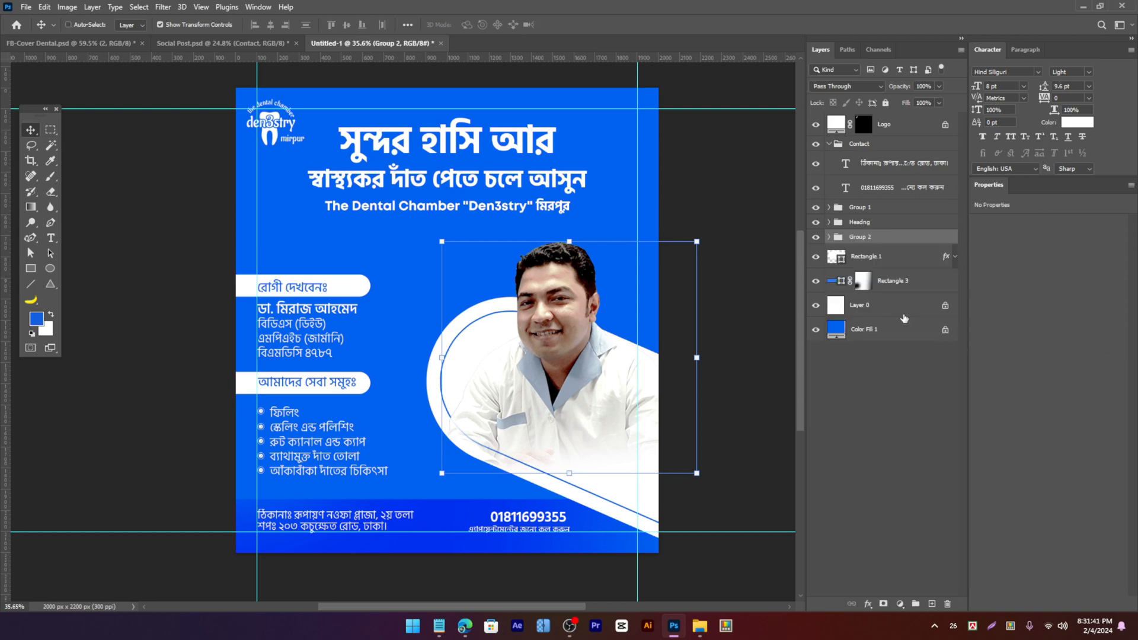
# Step: Switch to Flaticon in the browser, search for smiley icons filtered by blue, and download the Happy smiley as a free PNG
pyautogui.scroll(3, 516, 242)
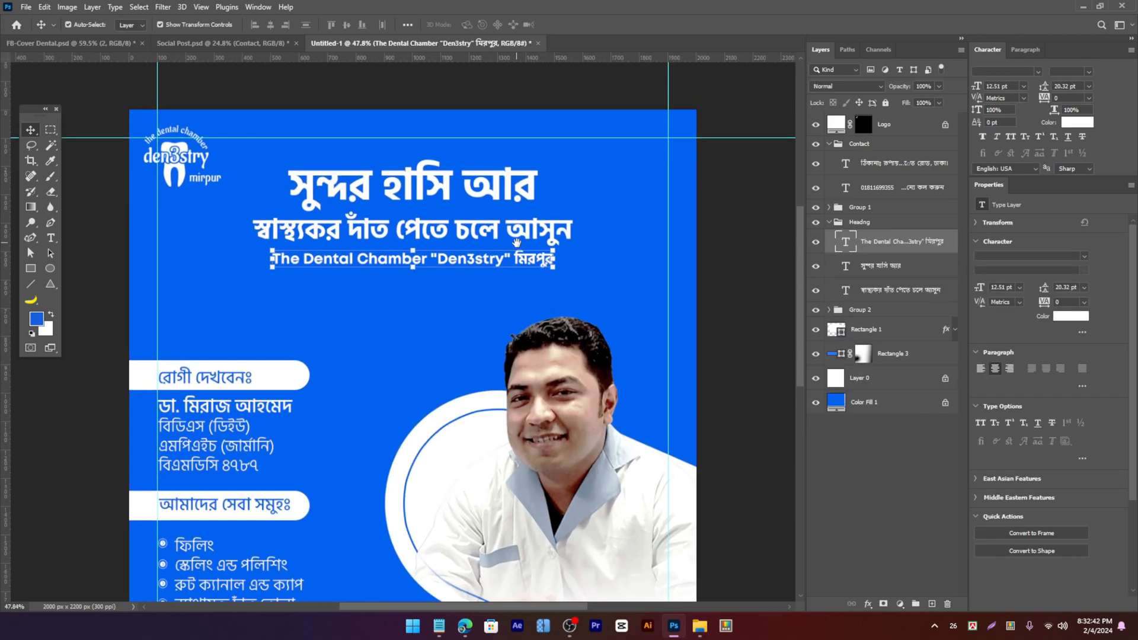
pyautogui.moveTo(492, 238)
pyautogui.mouseDown()
pyautogui.moveTo(511, 226)
pyautogui.moveTo(481, 221)
pyautogui.mouseUp()
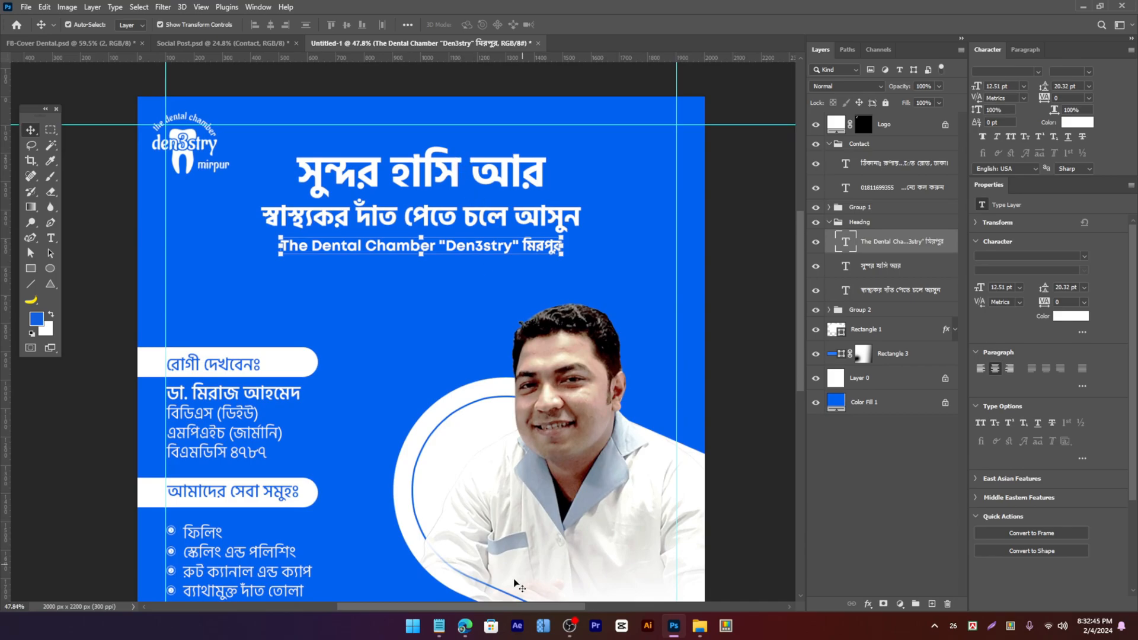
pyautogui.click(464, 625)
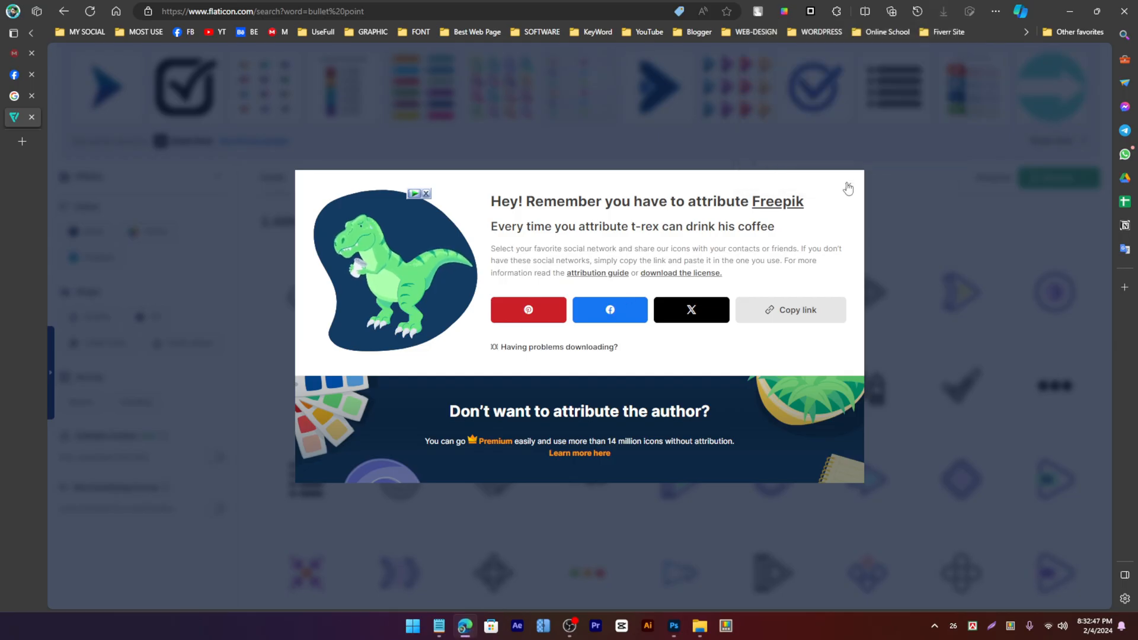
pyautogui.click(848, 189)
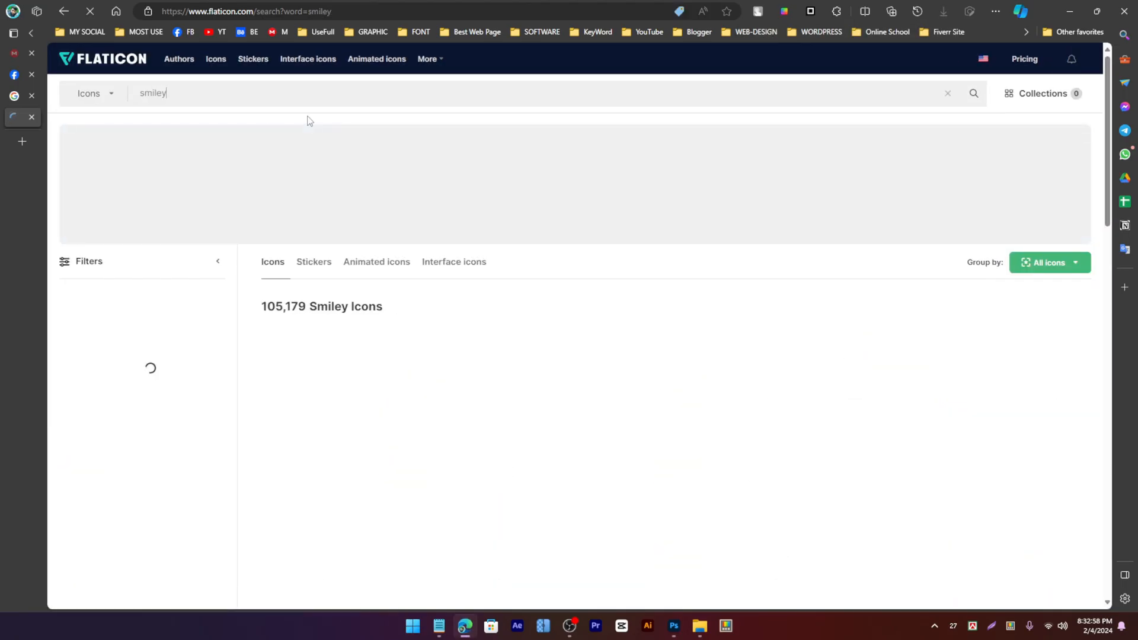
pyautogui.moveTo(483, 360)
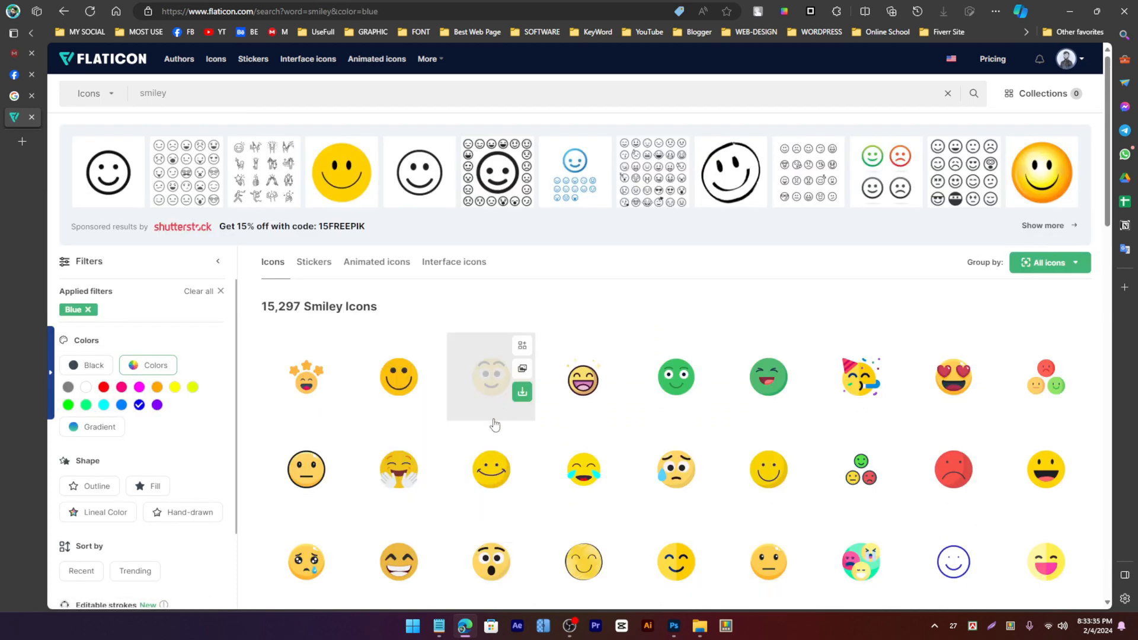
pyautogui.click(522, 391)
pyautogui.click(399, 461)
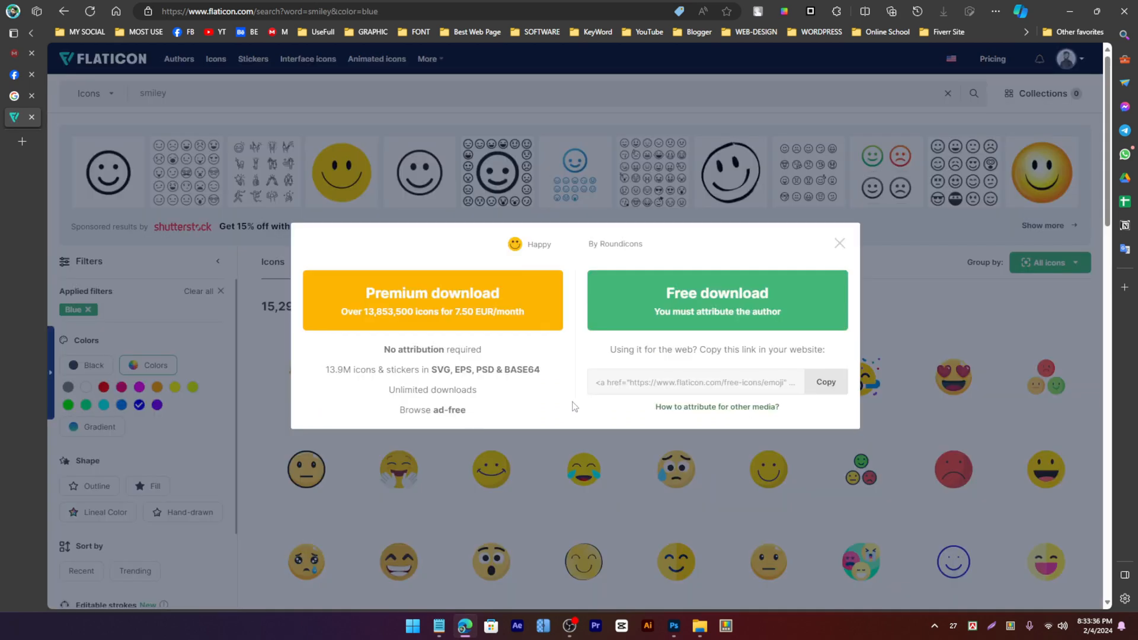
pyautogui.click(742, 298)
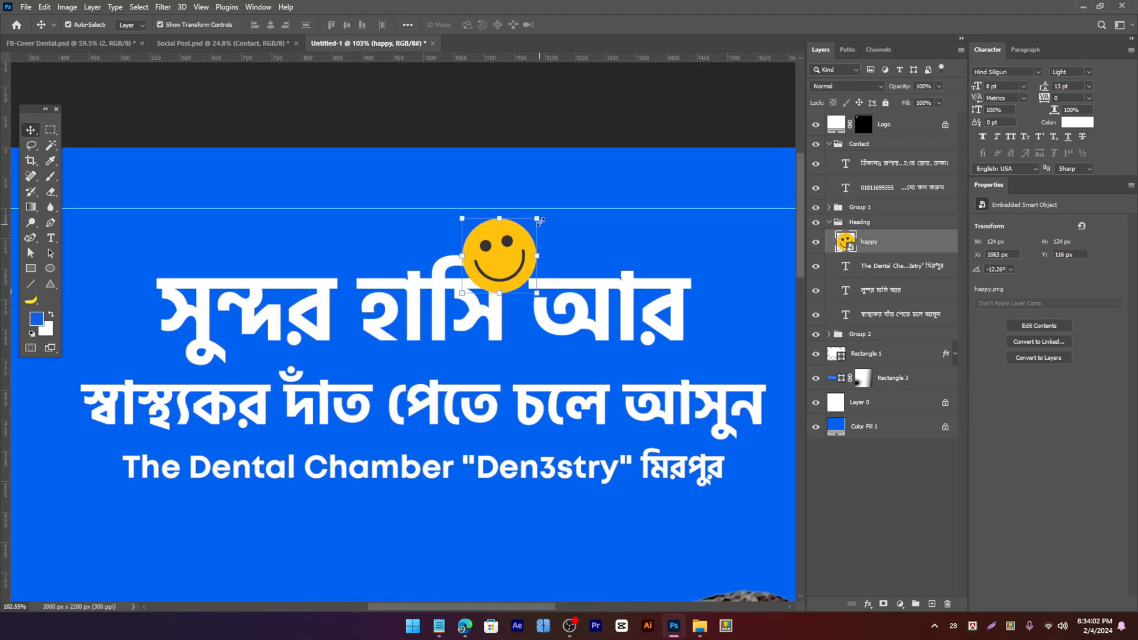
# Step: Scale the smiley above the first heading line to 96 x 96 px, add a soft Multiply drop shadow and adjust its rotation slightly
pyautogui.moveTo(539, 222); pyautogui.dragTo(530, 229)
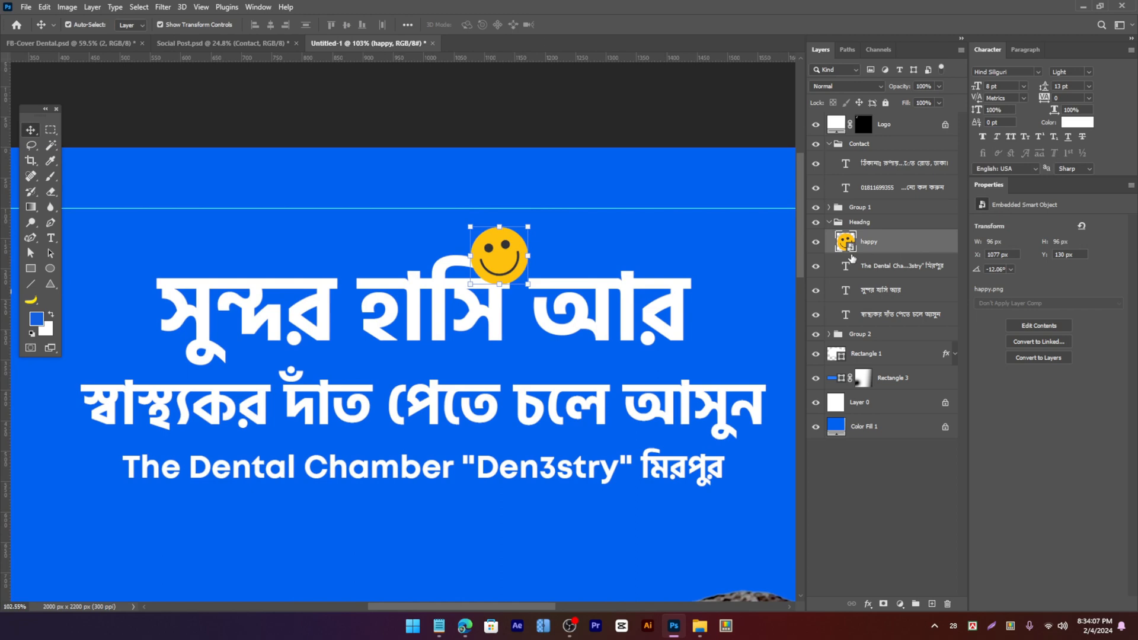
pyautogui.doubleClick(851, 258)
pyautogui.click(650, 367)
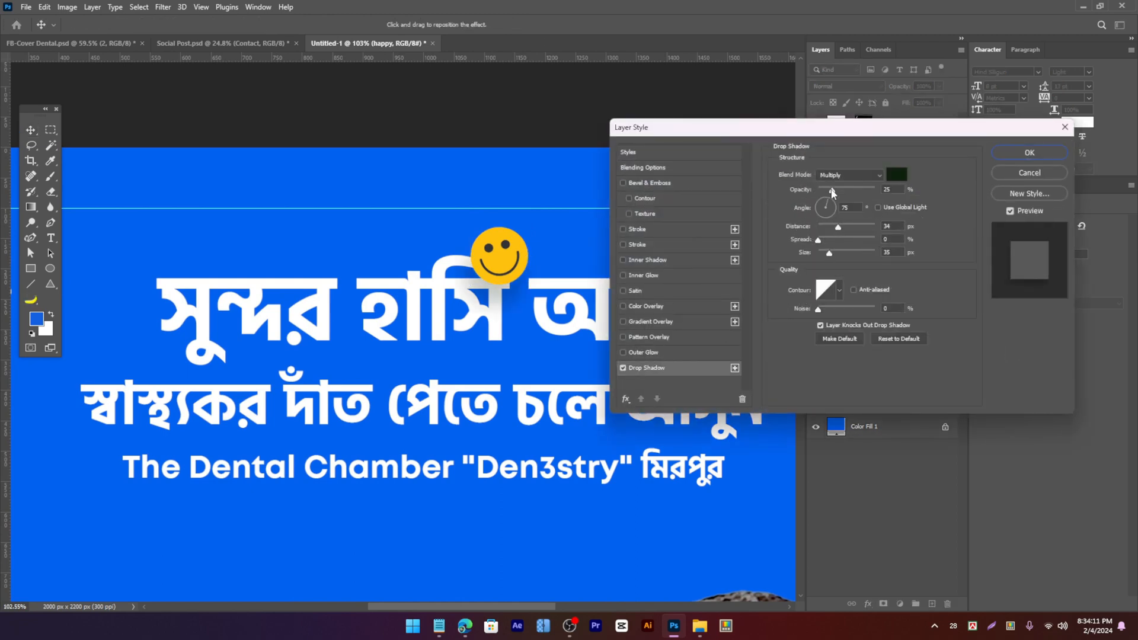
pyautogui.moveTo(832, 190); pyautogui.dragTo(837, 189)
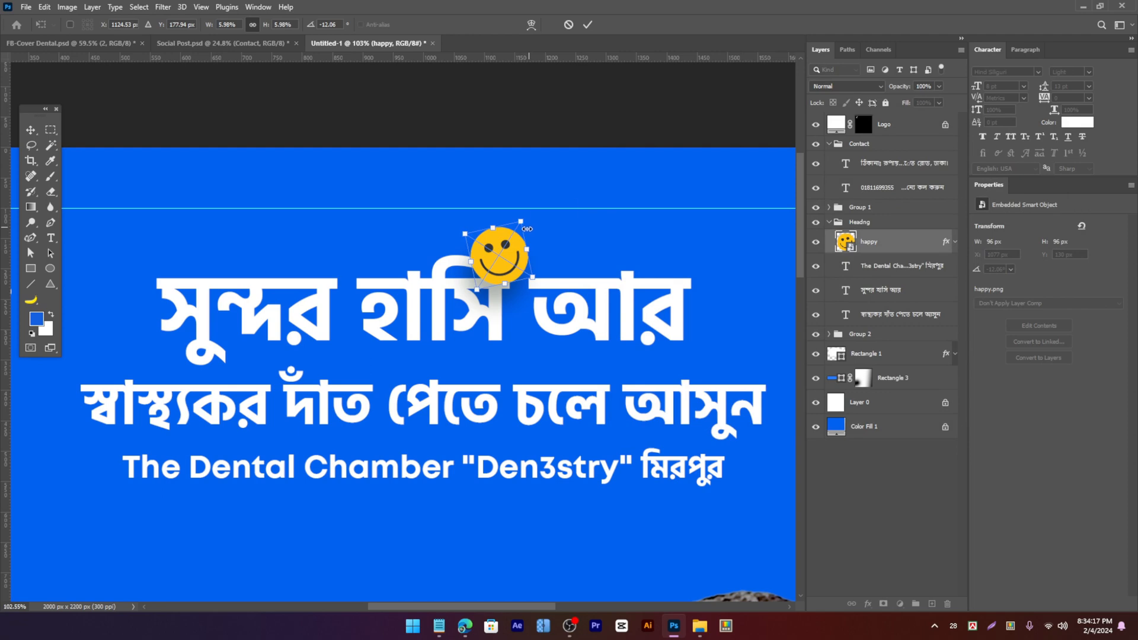
pyautogui.moveTo(527, 223); pyautogui.dragTo(526, 229)
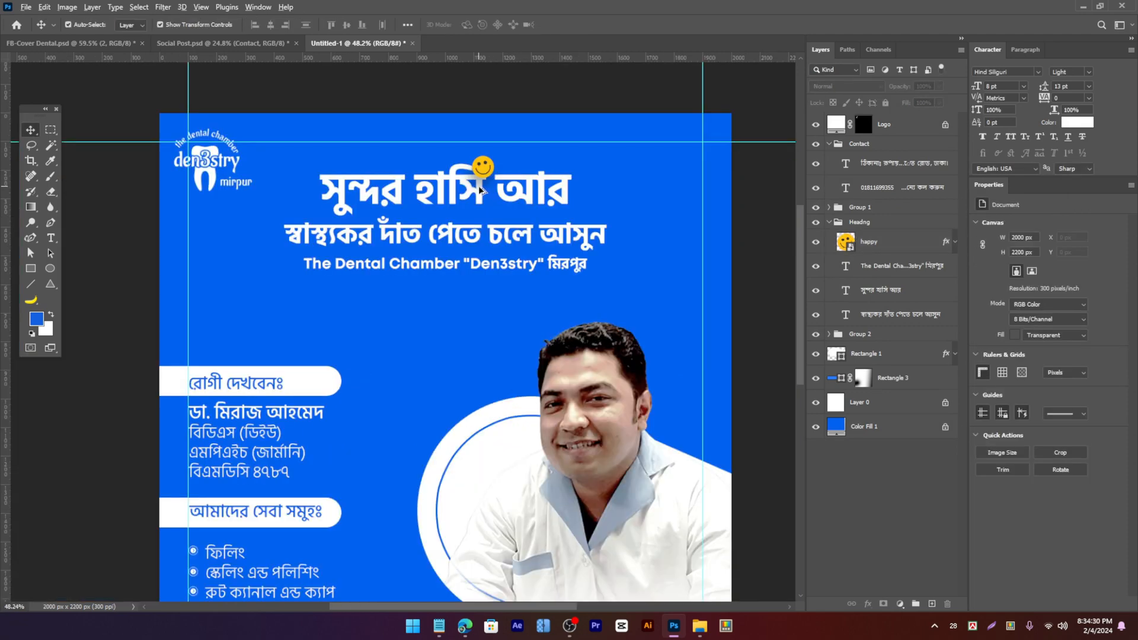
# Step: Return to Flaticon, search for dental icons filtered by fill shape and blue, and download the round tooth-and-hearts icon as a free PNG
pyautogui.scroll(-2, 483, 189)
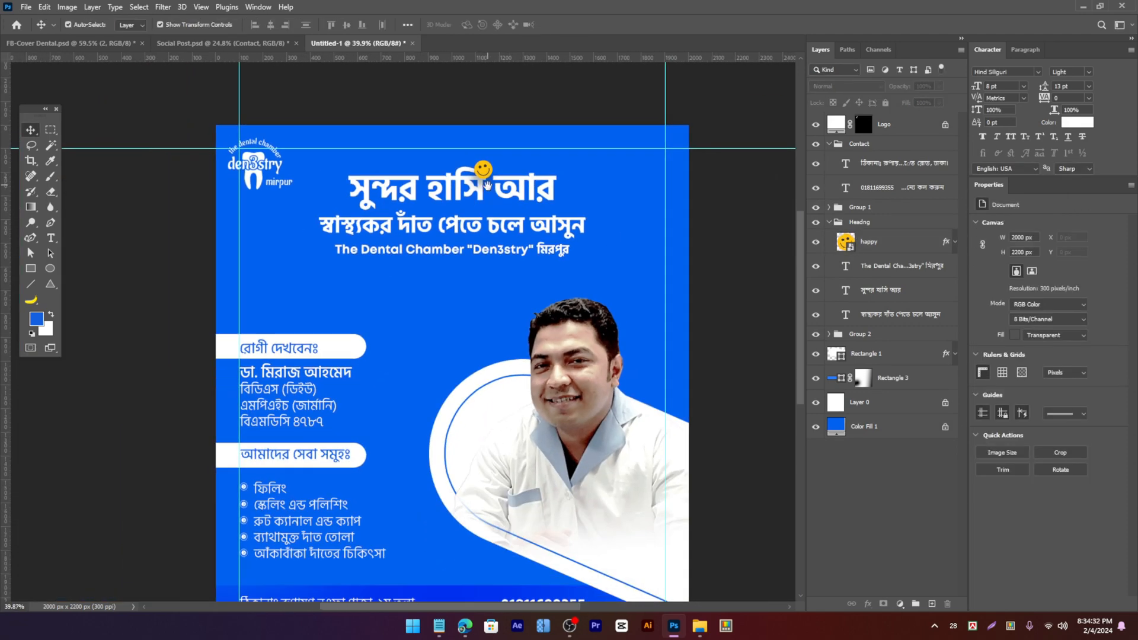
pyautogui.scroll(2, 485, 184)
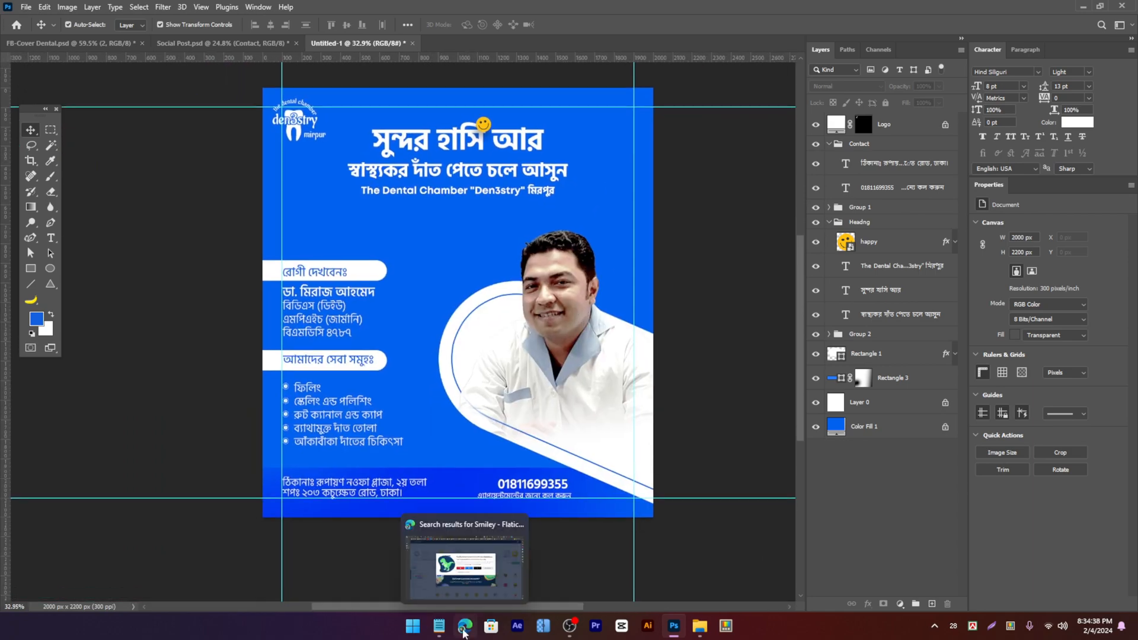
pyautogui.click(465, 625)
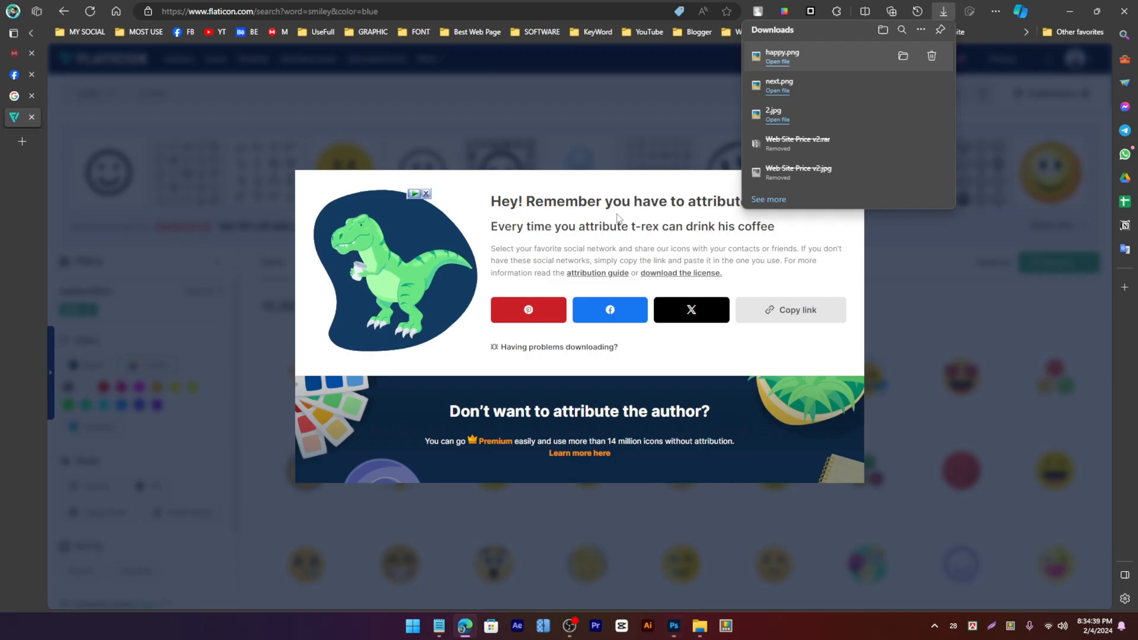
pyautogui.click(849, 185)
pyautogui.moveTo(178, 93); pyautogui.dragTo(83, 96)
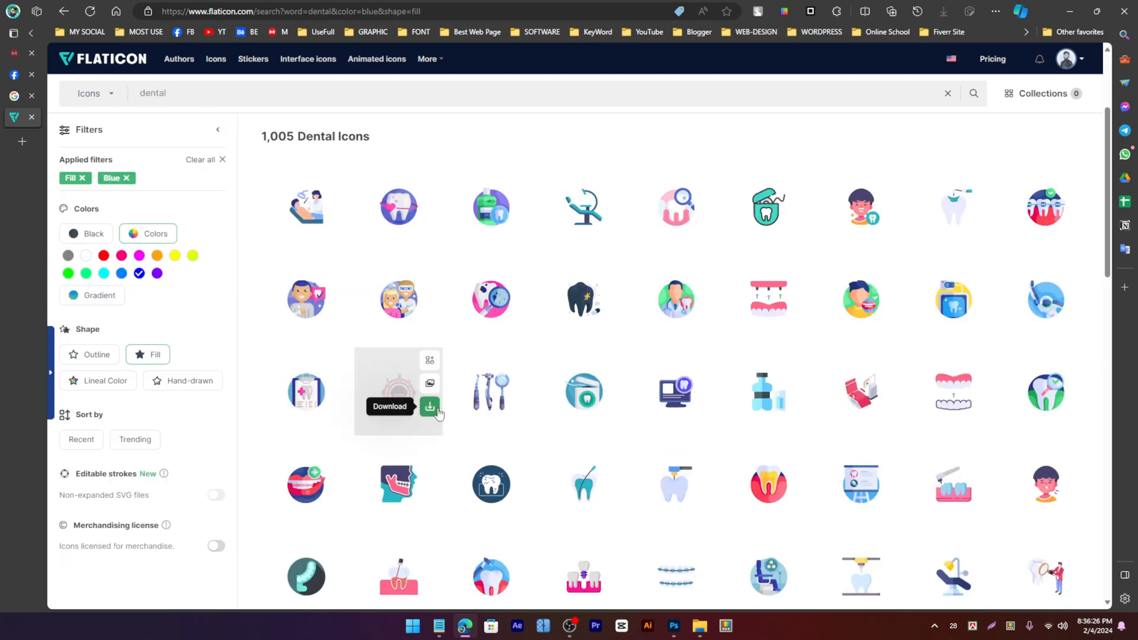
pyautogui.scroll(1, 439, 413)
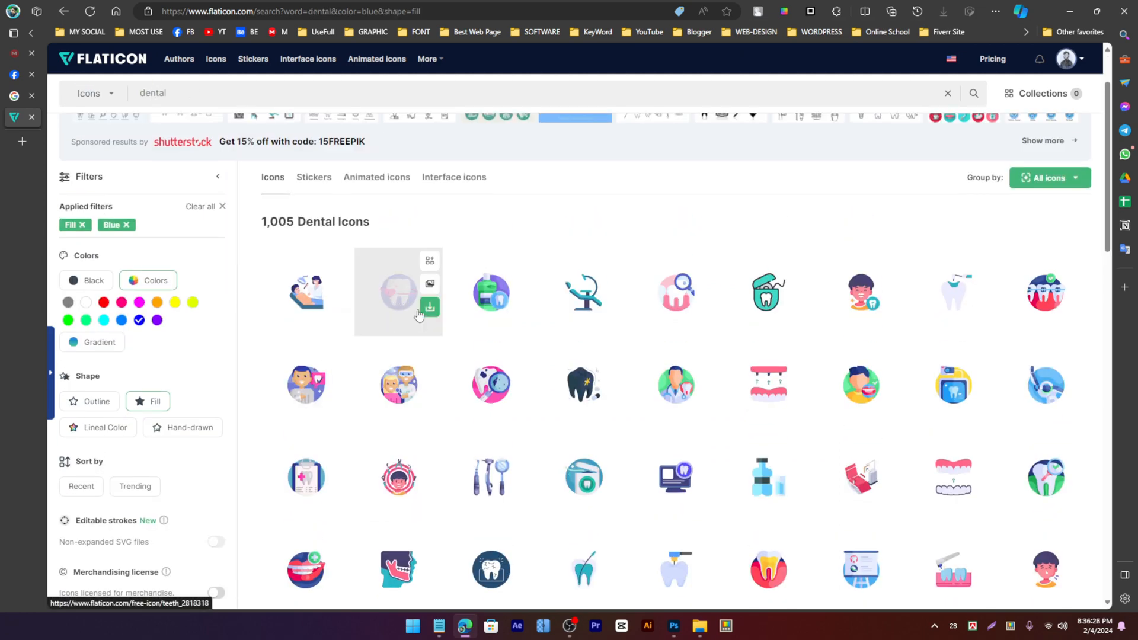
pyautogui.click(430, 309)
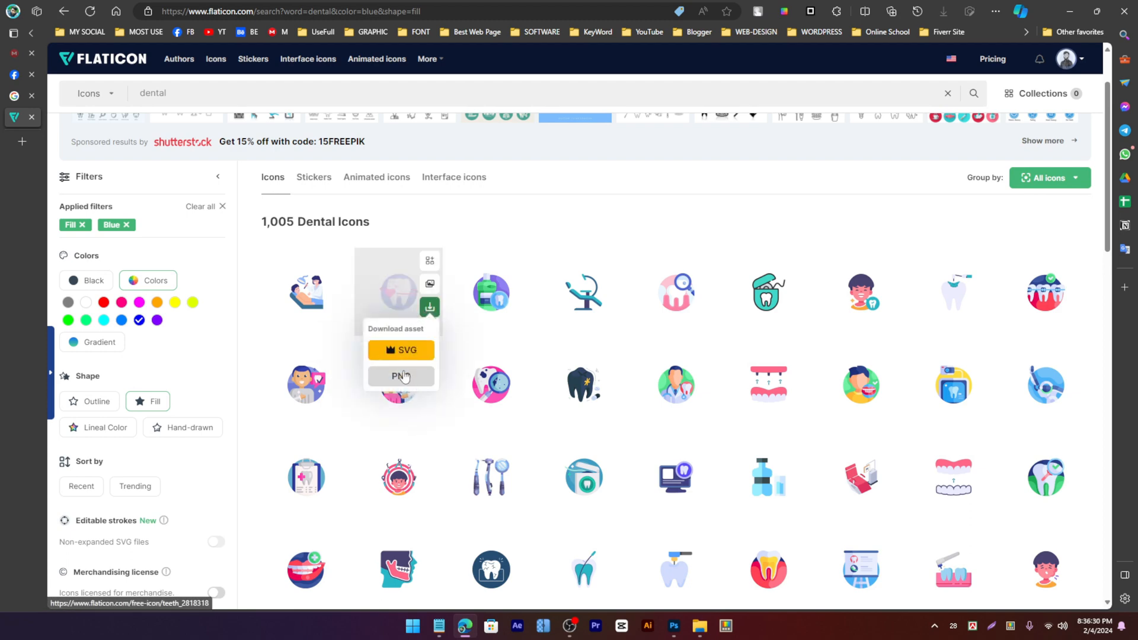
pyautogui.click(403, 376)
pyautogui.click(725, 314)
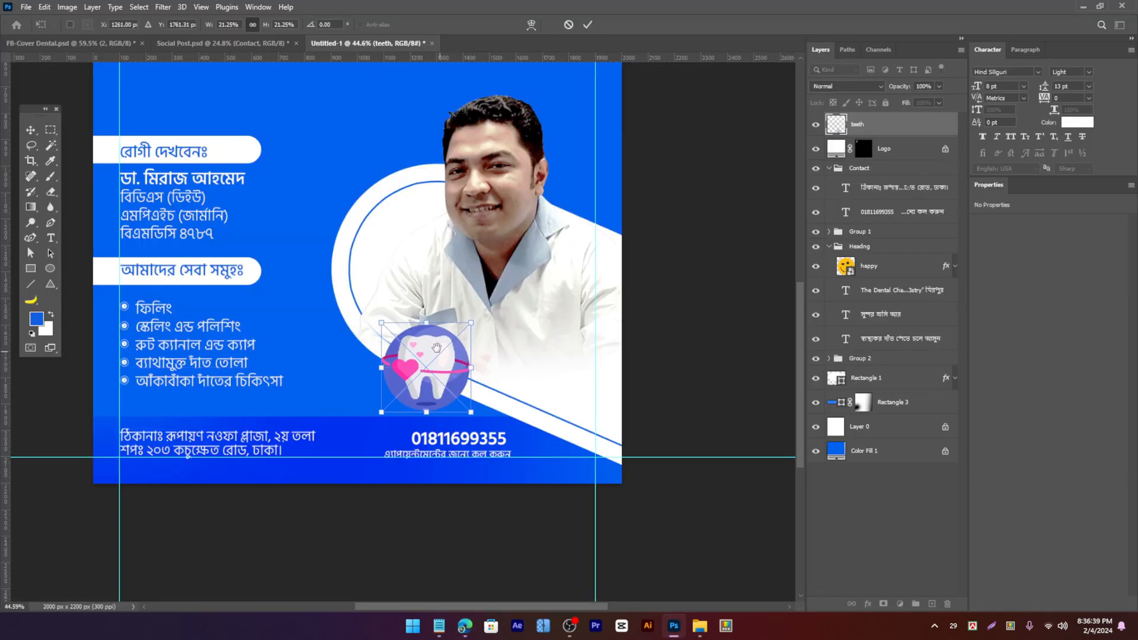
# Step: Place the tooth icon, scale it to about 15.5% and position it over the white shape's lower edge, above the contact strip
pyautogui.press('Return')
pyautogui.scroll(5, 447, 407)
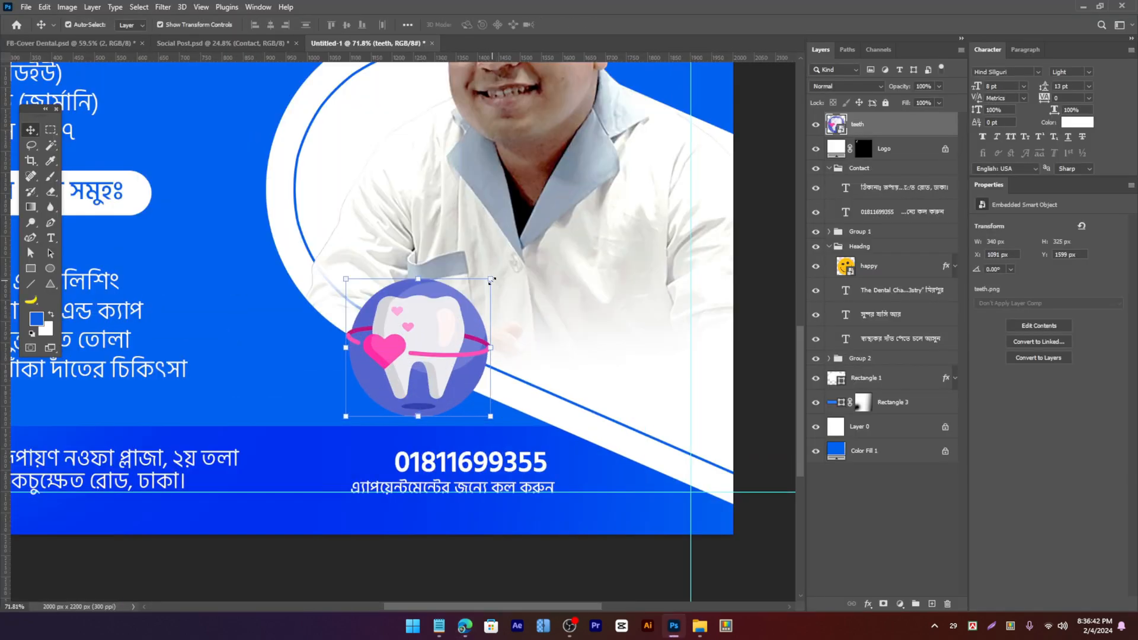
pyautogui.hotkey('ctrl', 't')
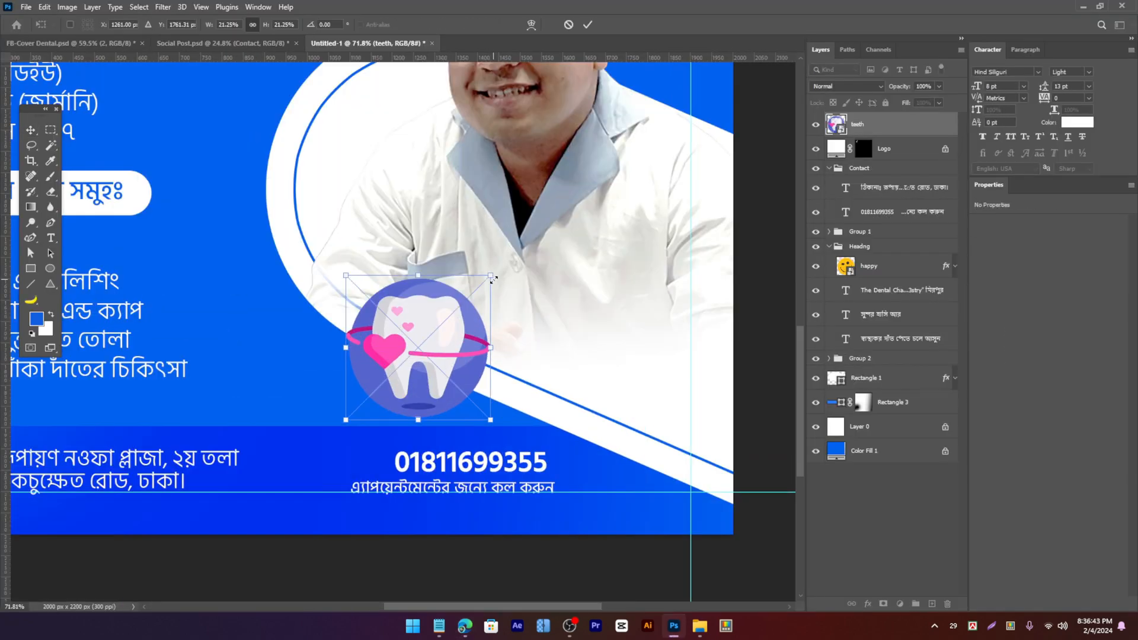
pyautogui.moveTo(492, 276); pyautogui.dragTo(471, 295)
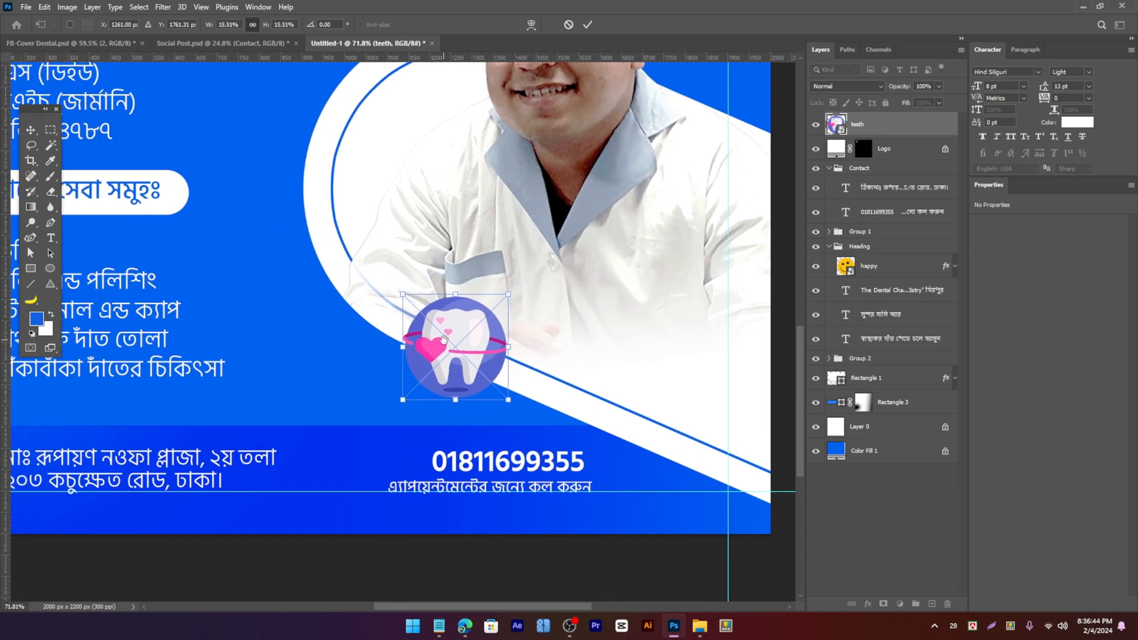
pyautogui.moveTo(449, 358); pyautogui.dragTo(415, 363)
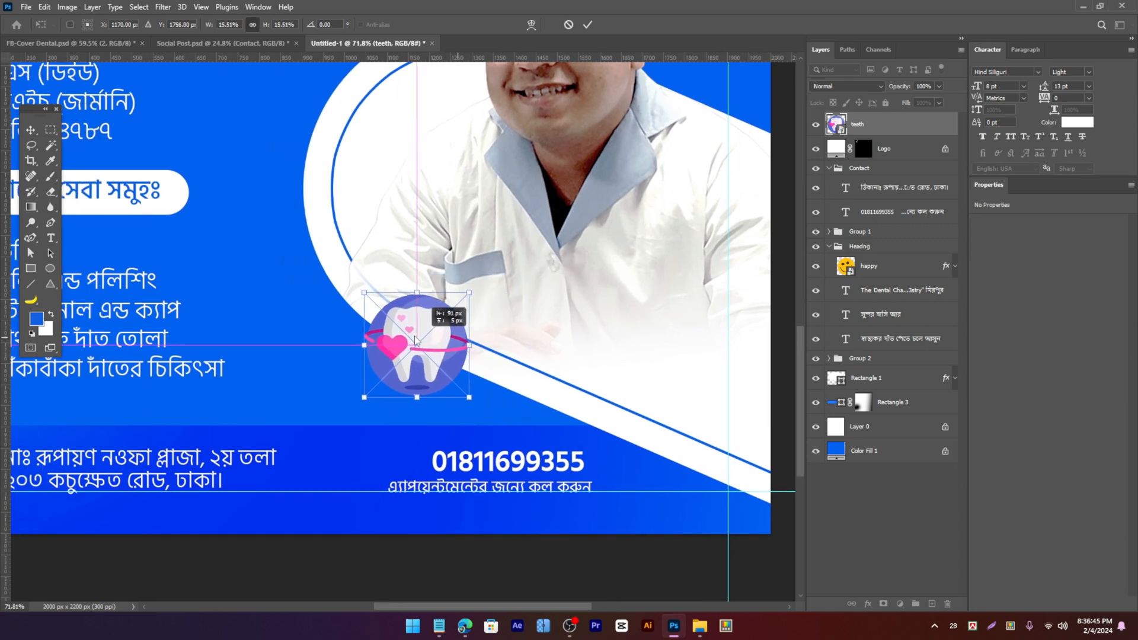
# Step: Apply a Hue/Saturation adjustment to the tooth icon, shifting its purple circle towards the post's blue
pyautogui.scroll(2, 469, 367)
pyautogui.hotkey('ctrl', 'u')
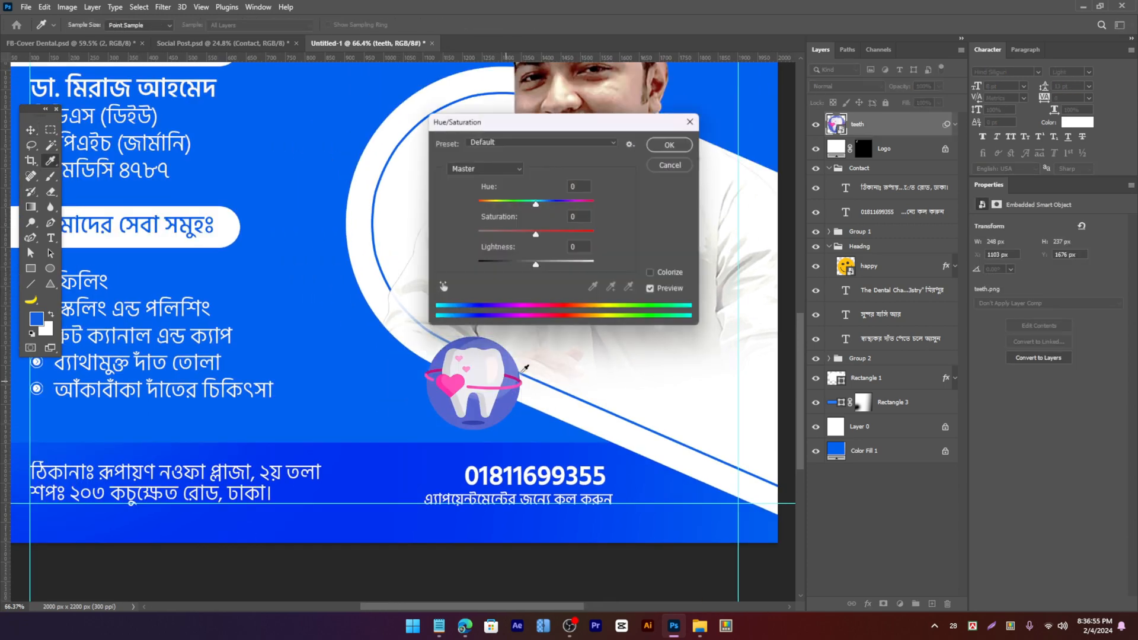
pyautogui.moveTo(537, 139); pyautogui.dragTo(753, 151)
pyautogui.moveTo(748, 230)
pyautogui.mouseDown()
pyautogui.moveTo(767, 229)
pyautogui.moveTo(751, 229)
pyautogui.mouseUp()
# Step: Add uniform, non-monochromatic noise of 21.57% to the white Multiply layer above the blue color fill
pyautogui.click(875, 286)
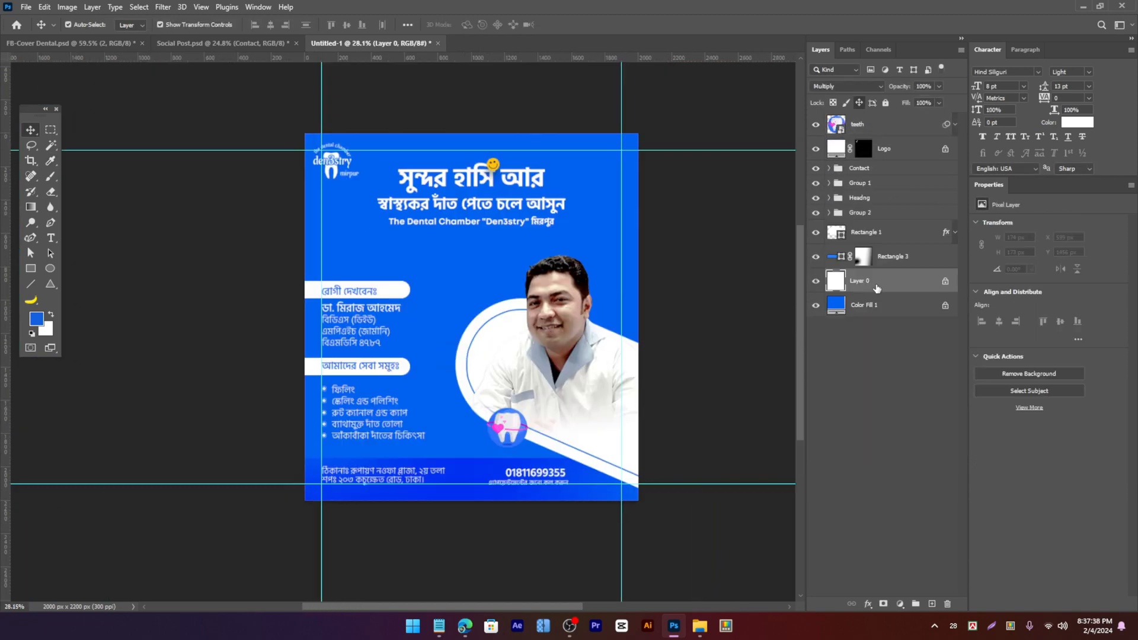
pyautogui.scroll(2, 548, 355)
pyautogui.scroll(-2, 614, 382)
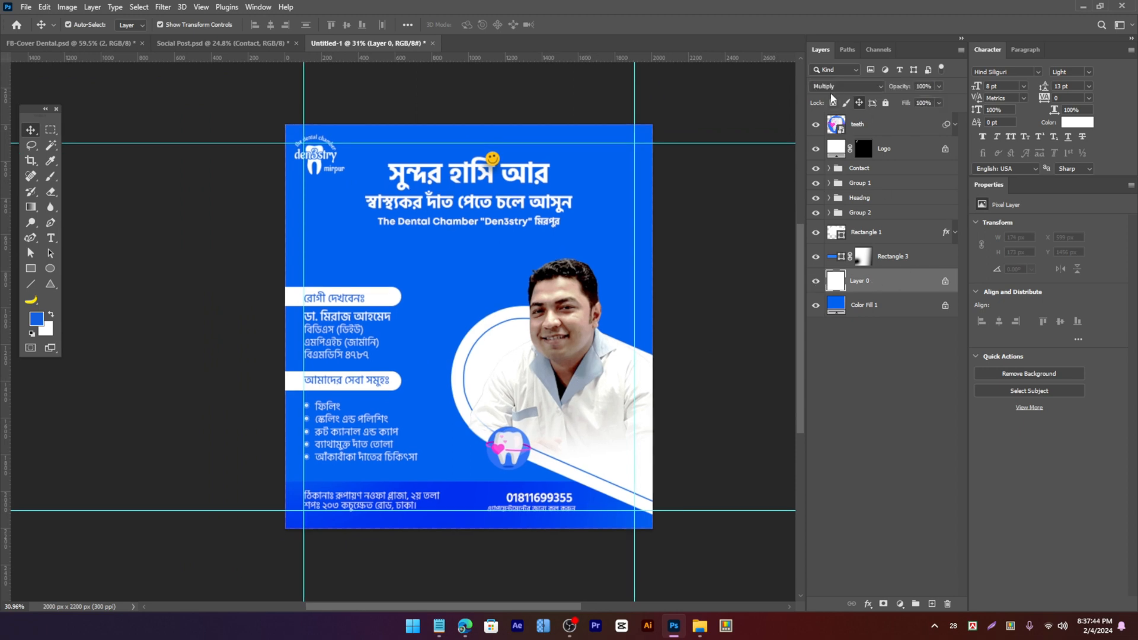
pyautogui.click(163, 7)
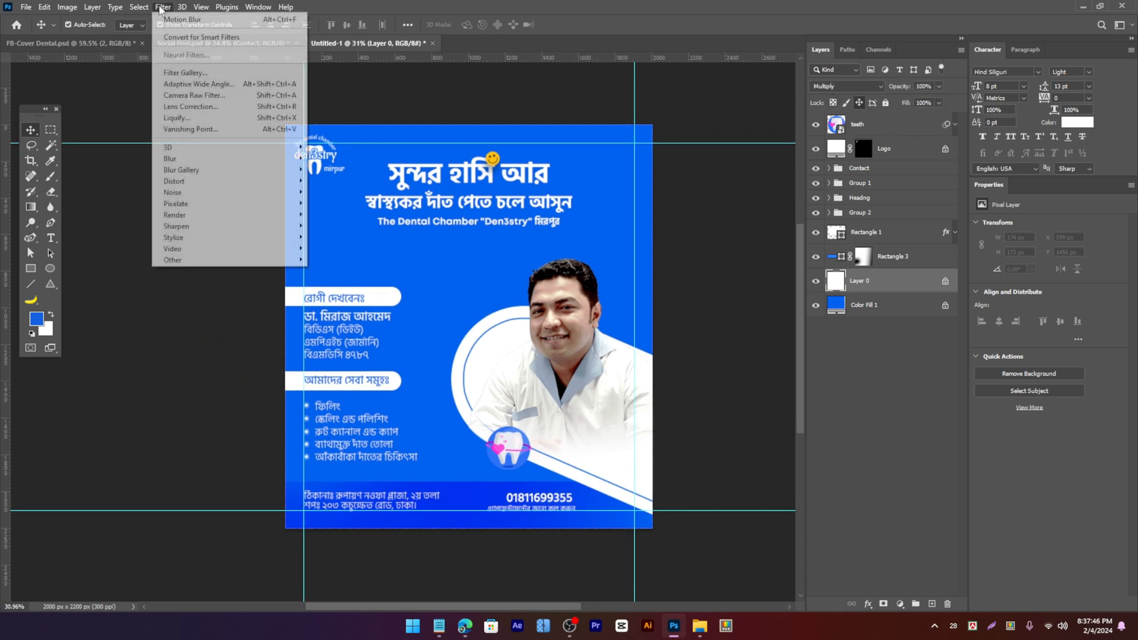
pyautogui.moveTo(207, 192)
pyautogui.click(320, 192)
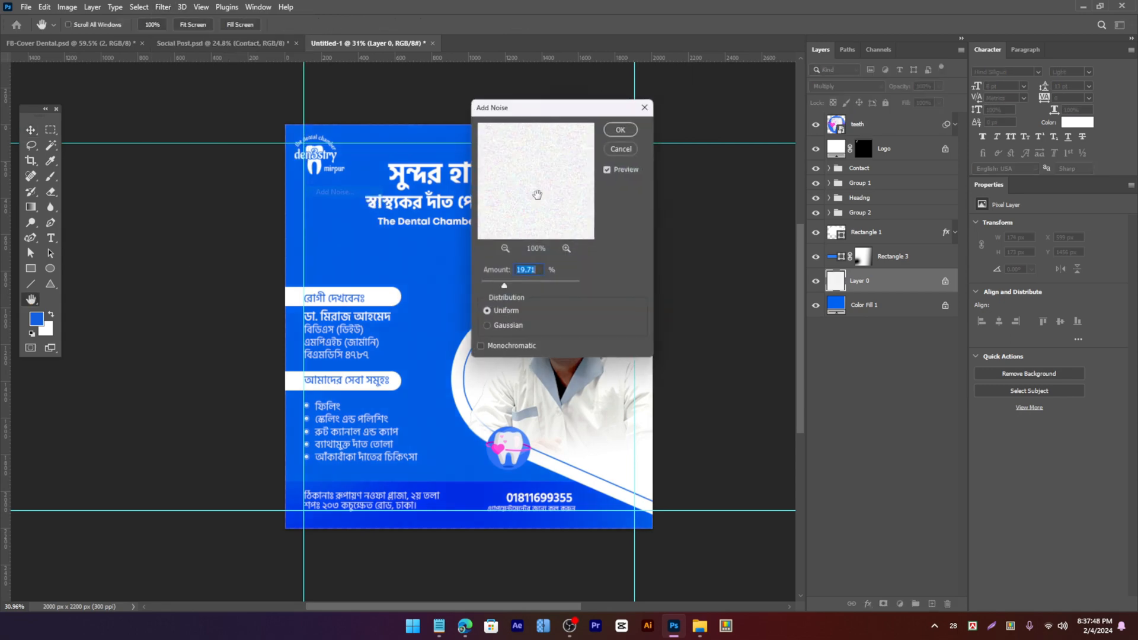
pyautogui.moveTo(532, 111); pyautogui.dragTo(700, 138)
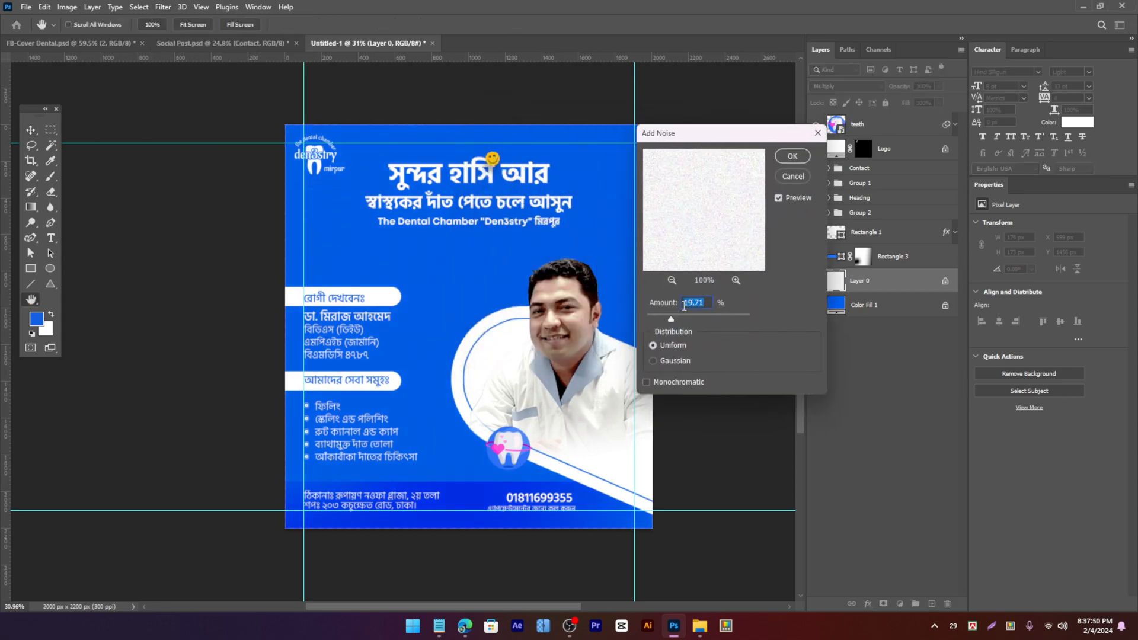
pyautogui.moveTo(670, 319); pyautogui.dragTo(673, 320)
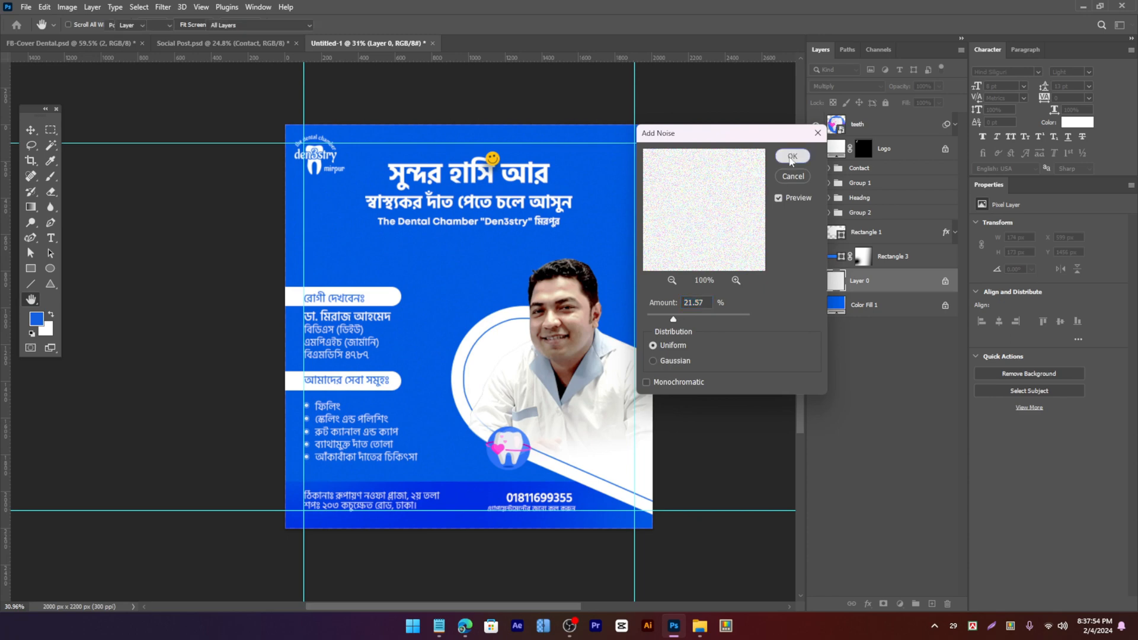
pyautogui.click(791, 157)
pyautogui.press('v')
# Step: Examine the background's noise texture up close along with the noise layer's fill setting, and review the whole post
pyautogui.scroll(6, 623, 217)
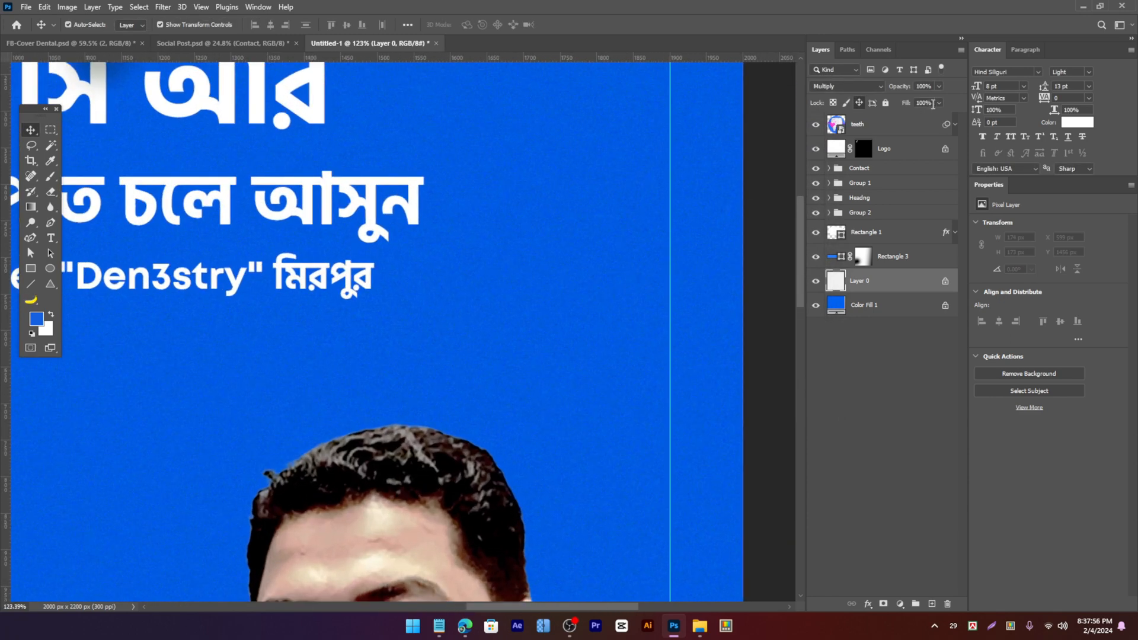
pyautogui.click(938, 103)
pyautogui.click(570, 192)
pyautogui.scroll(-6, 637, 147)
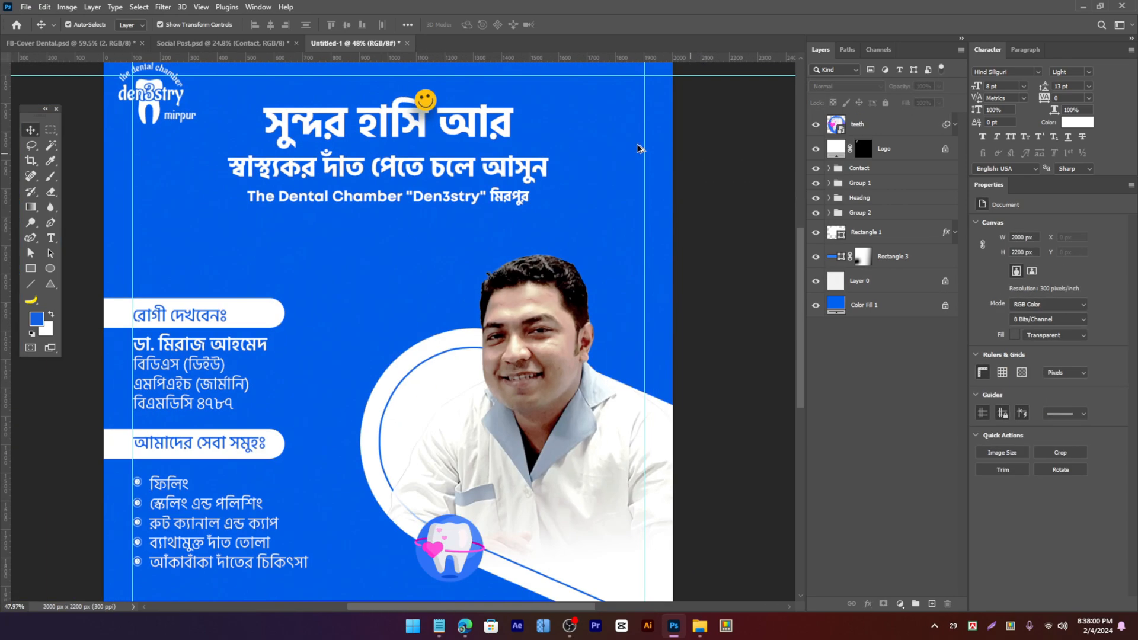
pyautogui.moveTo(372, 247); pyautogui.dragTo(383, 246)
pyautogui.scroll(-1, 406, 248)
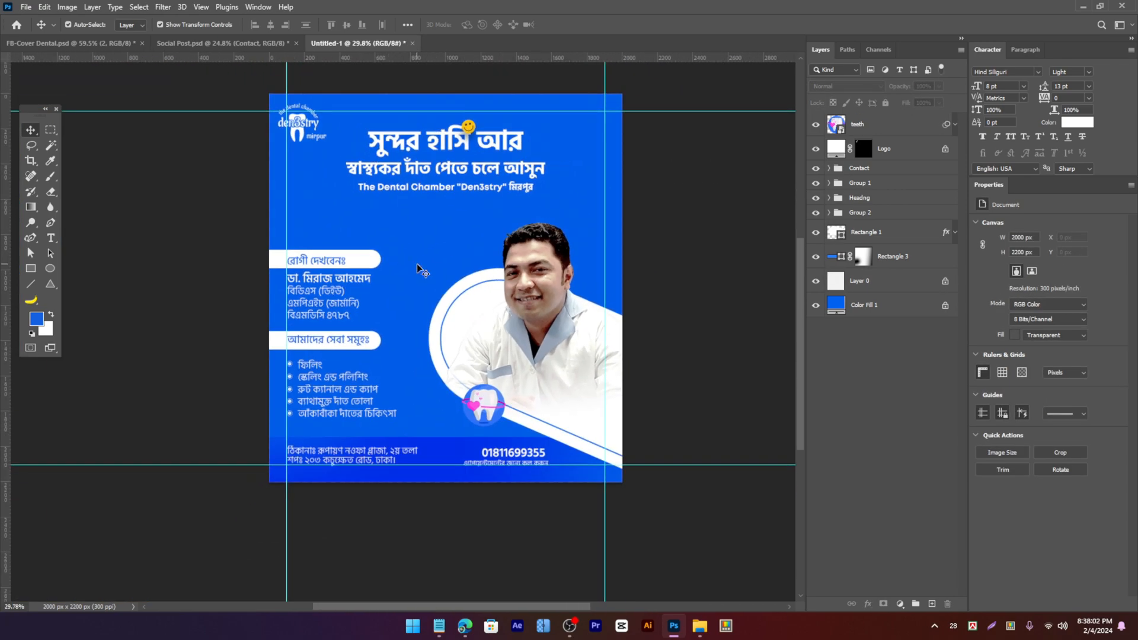
# Step: Switch to the browser, search Freepik for "dental texture" and look through the pattern results
pyautogui.moveTo(441, 212); pyautogui.dragTo(444, 227)
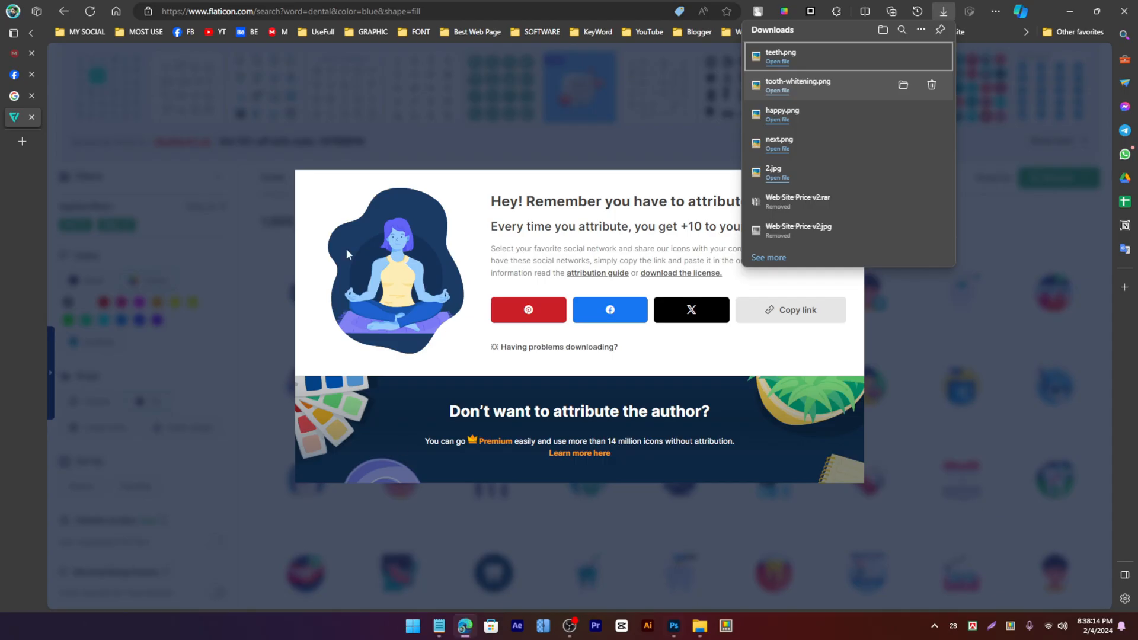
pyautogui.hotkey('ctrl', 't')
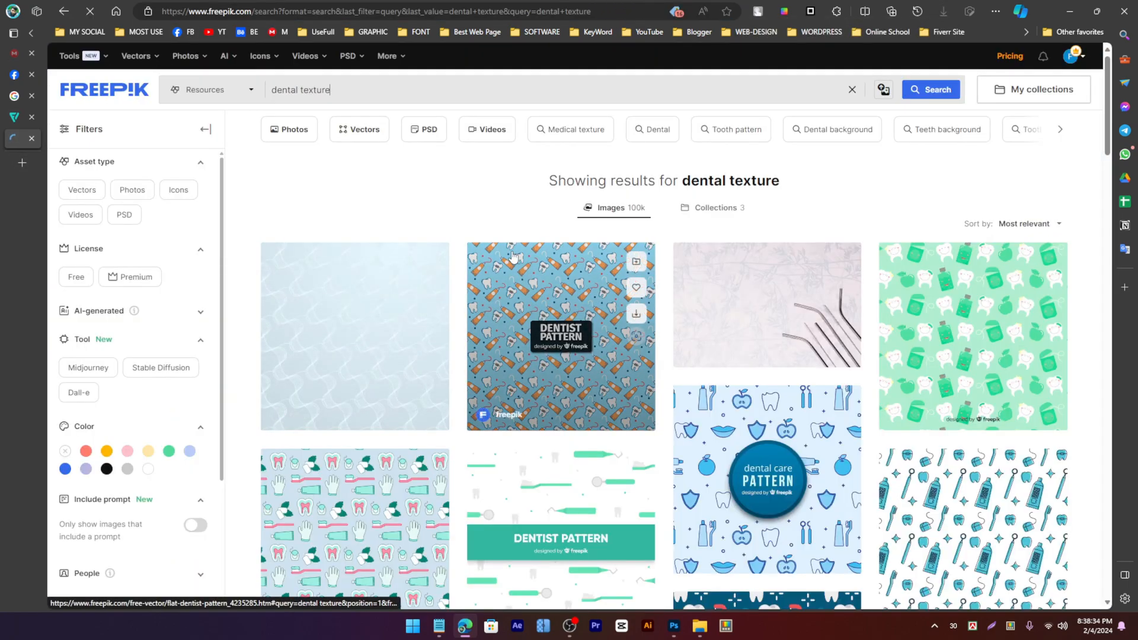
pyautogui.scroll(-3, 512, 256)
pyautogui.scroll(-6, 557, 284)
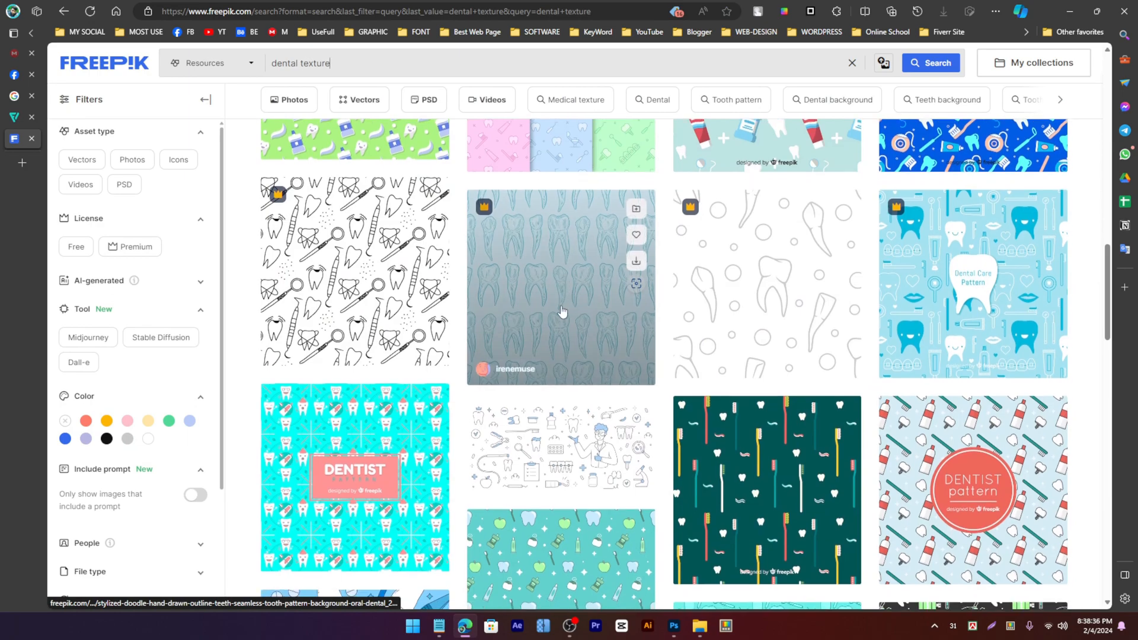
pyautogui.scroll(-6, 616, 278)
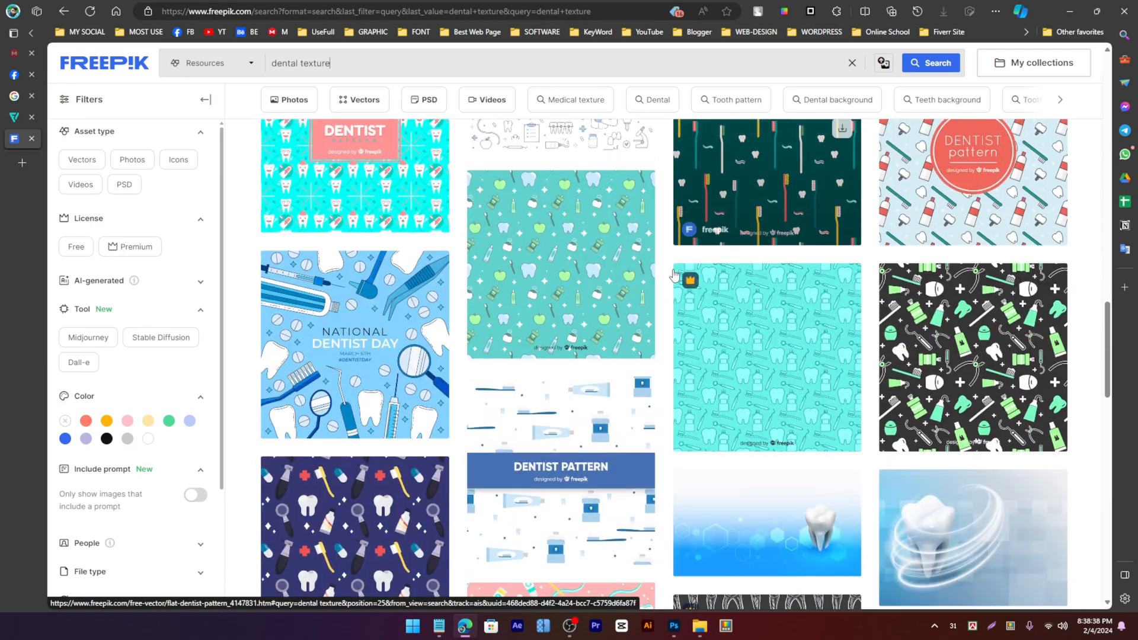
pyautogui.scroll(-10, 605, 286)
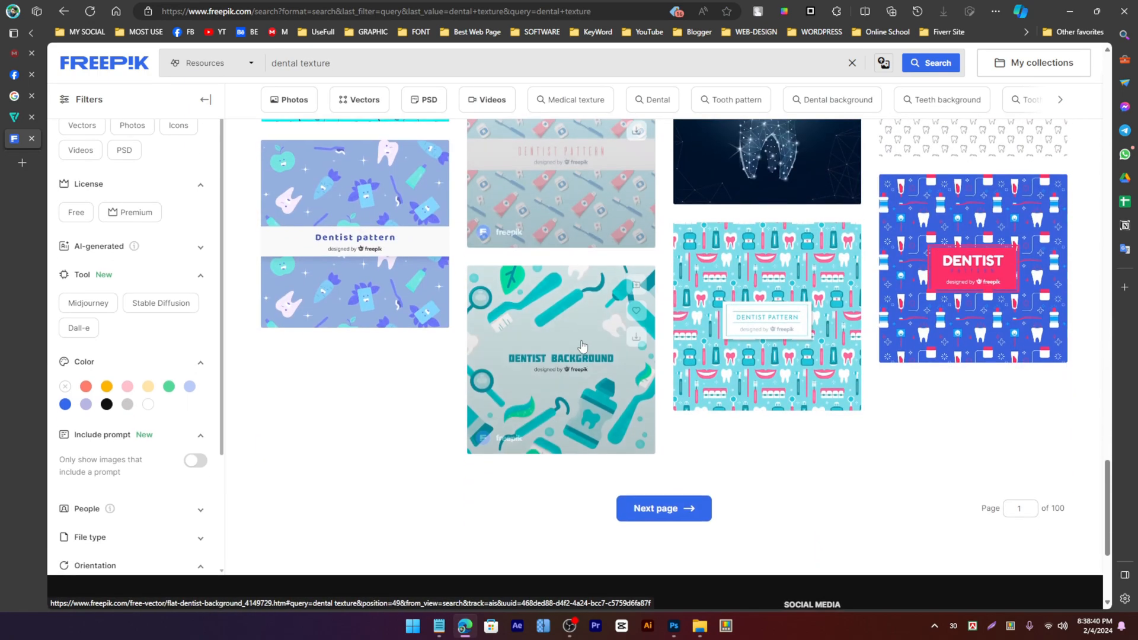
pyautogui.scroll(5, 591, 367)
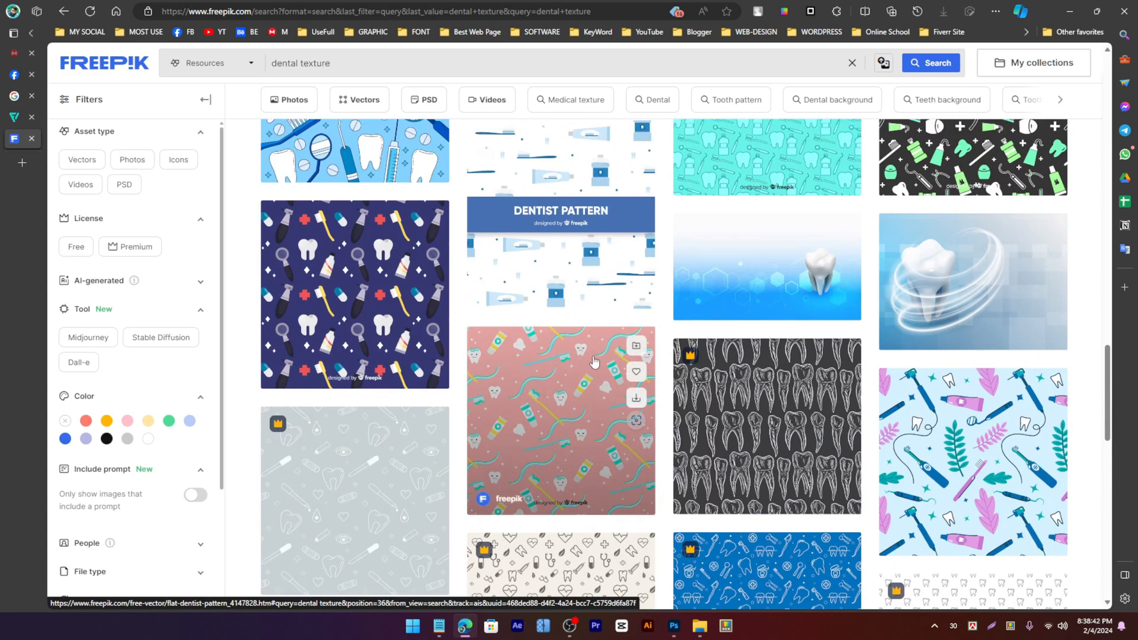
pyautogui.scroll(10, 594, 361)
# Step: Download the seamless wave abstract pattern on a light blue background as a JPG
pyautogui.click(358, 299)
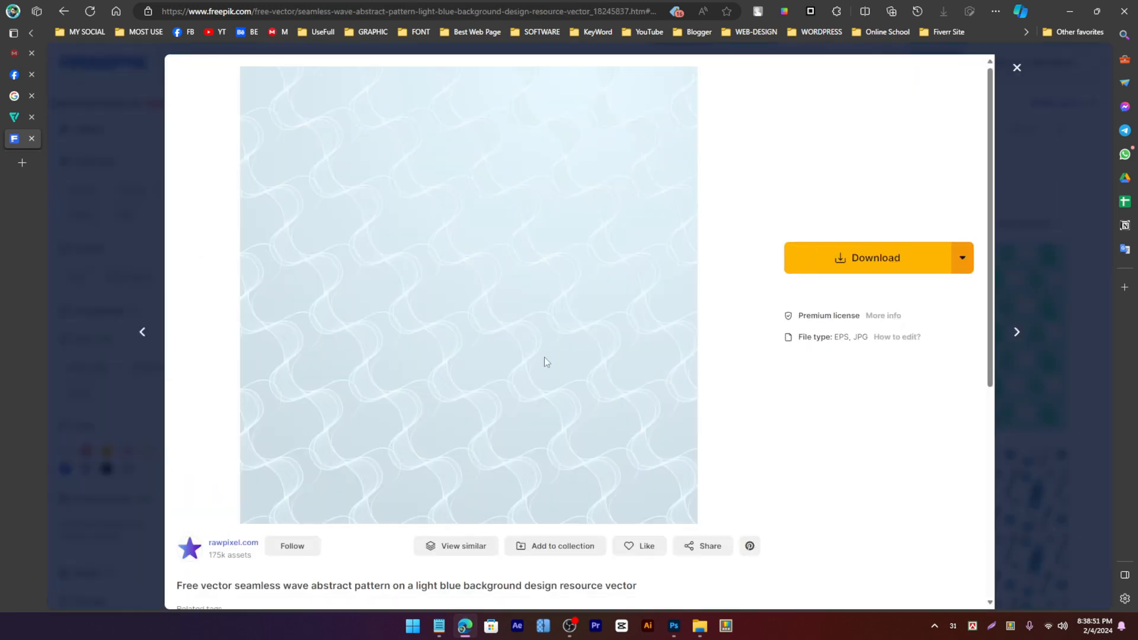
pyautogui.click(962, 259)
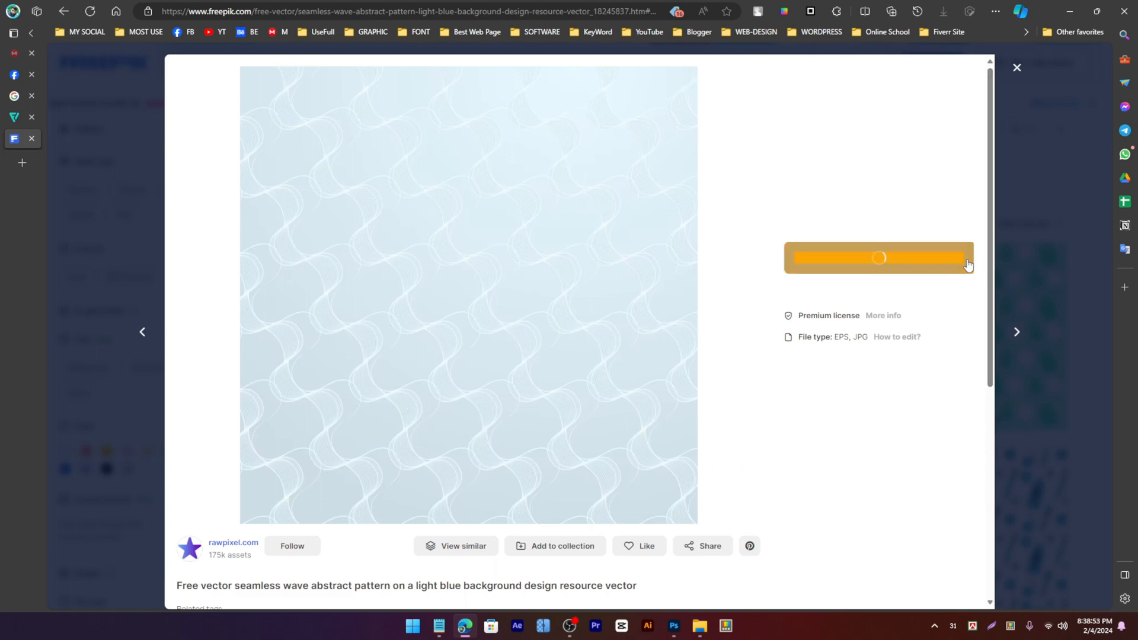
pyautogui.click(872, 347)
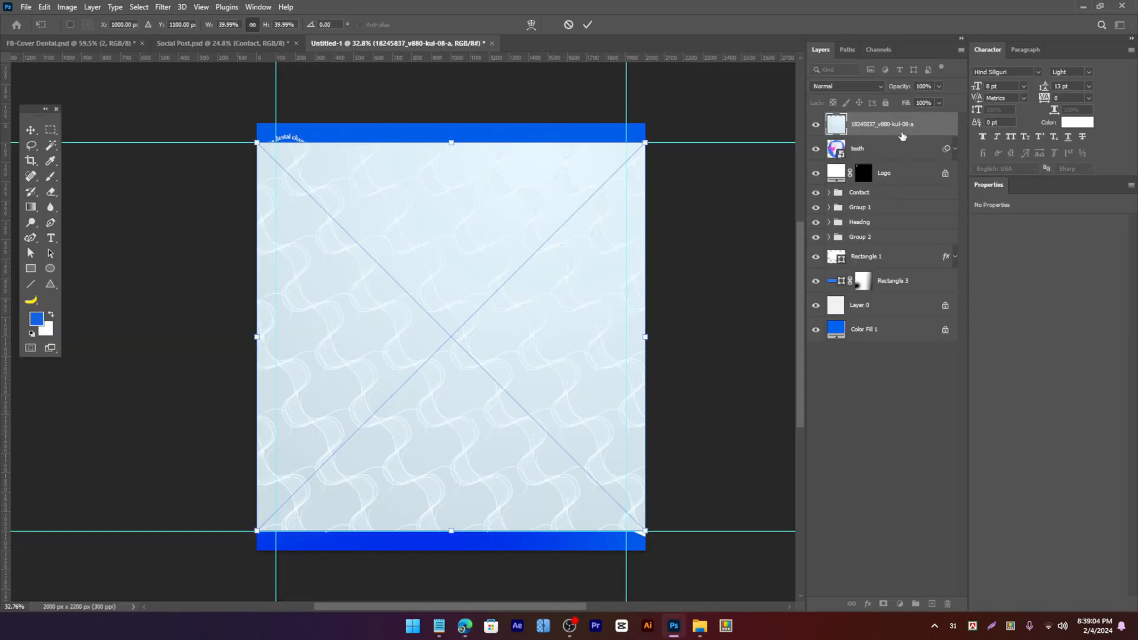
# Step: In Photoshop, place the wave pattern between the noise layer and the color fill, enlarge it to 2250 x 2250 px and blend it with Multiply
pyautogui.moveTo(900, 130); pyautogui.dragTo(884, 319)
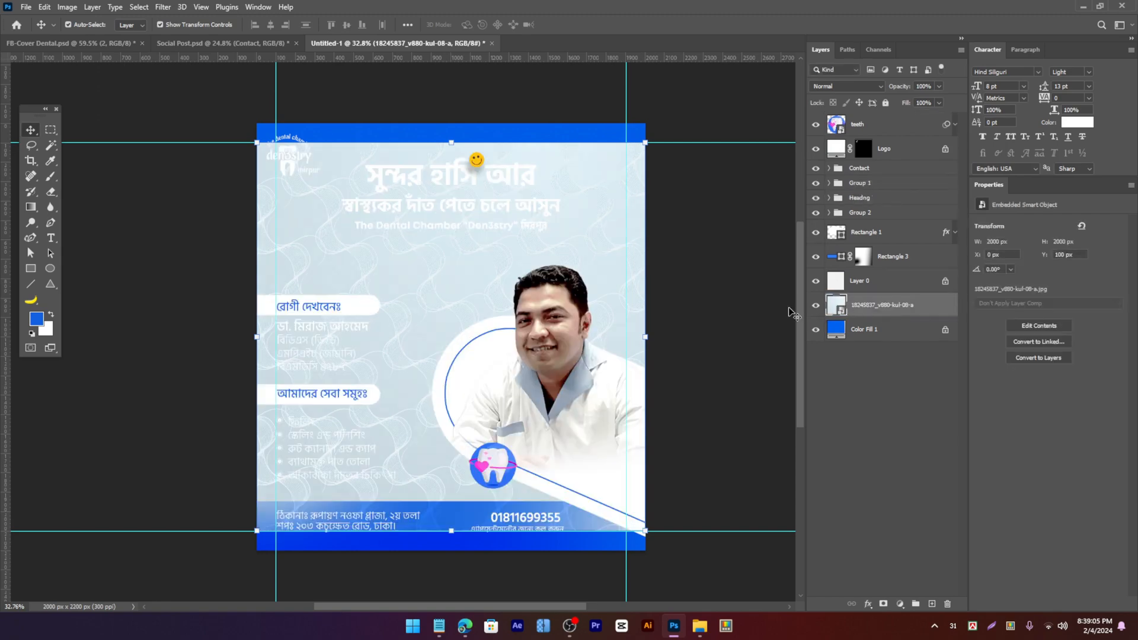
pyautogui.click(876, 84)
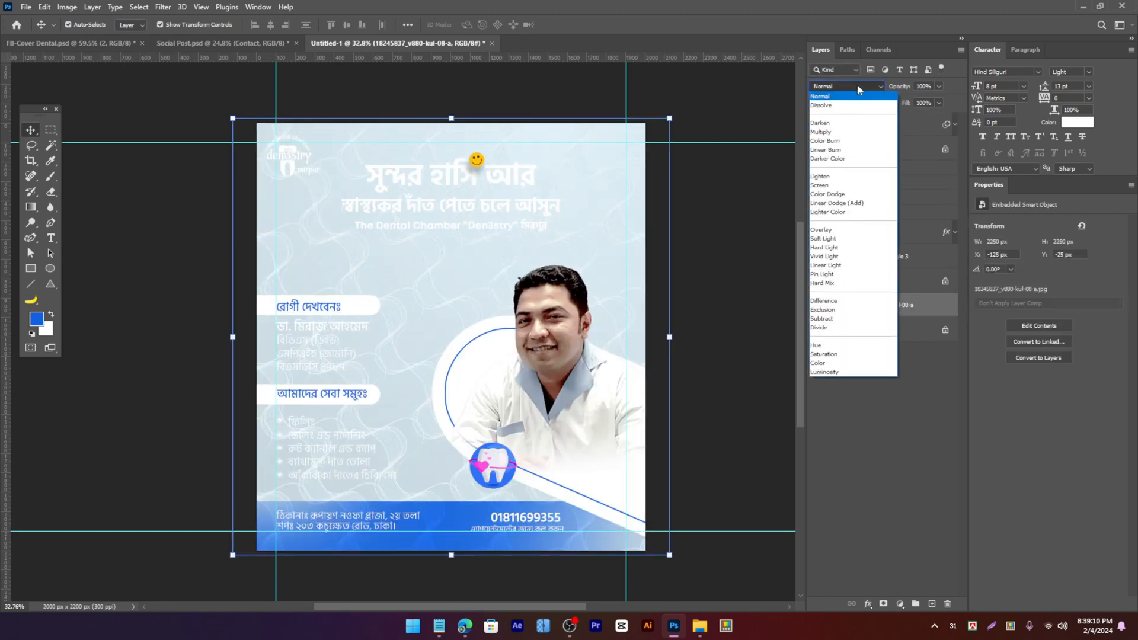
pyautogui.click(829, 133)
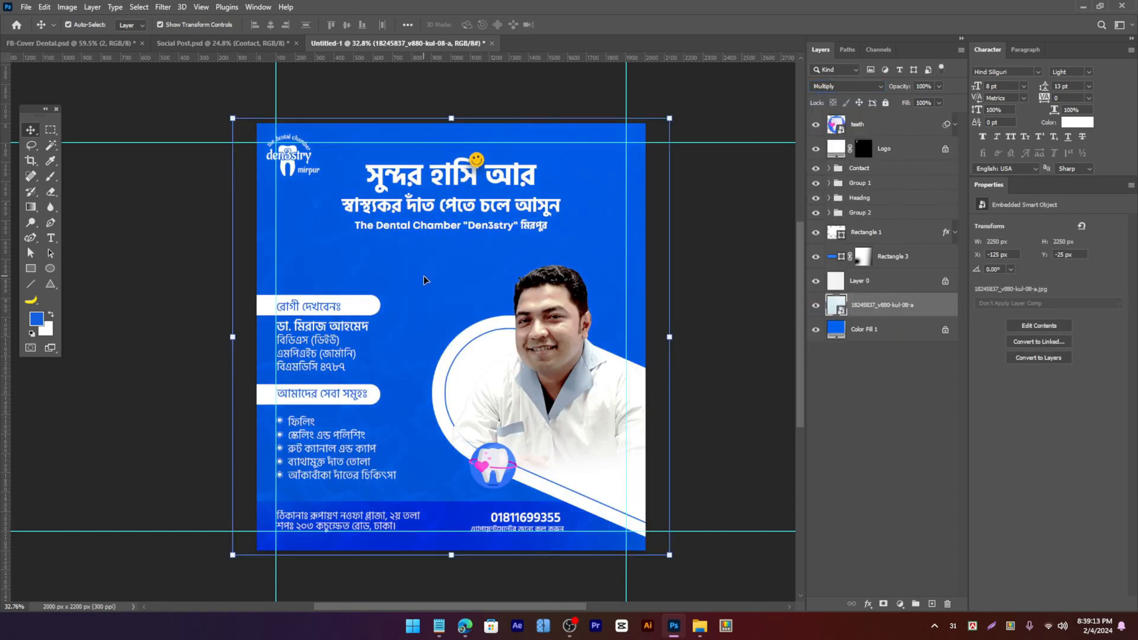
pyautogui.scroll(5, 423, 279)
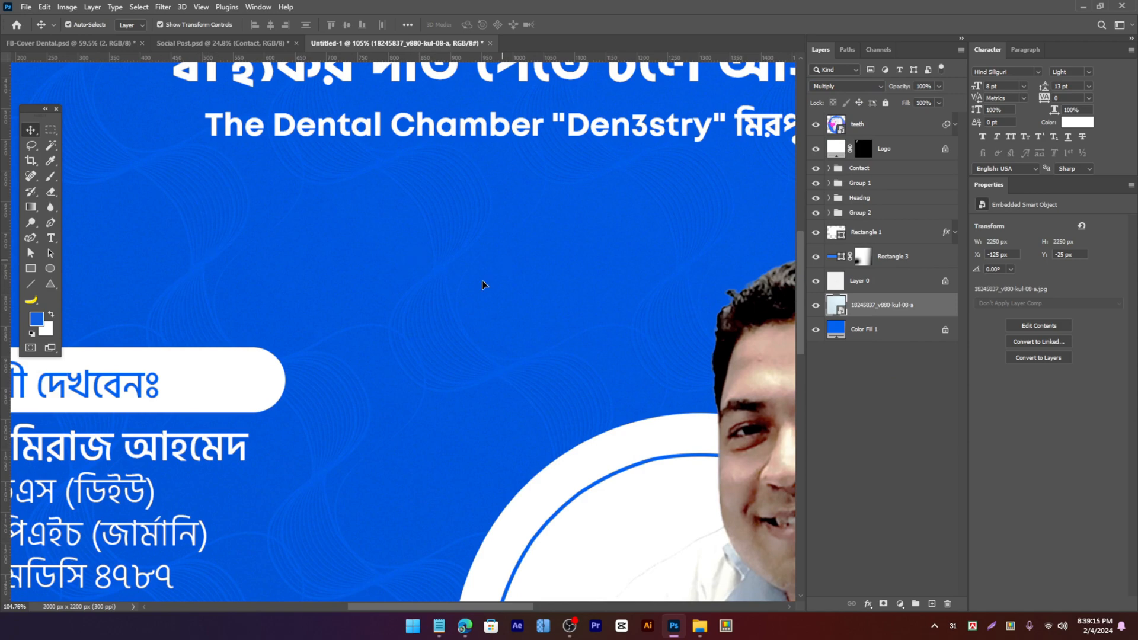
pyautogui.scroll(-5, 483, 285)
pyautogui.moveTo(551, 254); pyautogui.dragTo(522, 257)
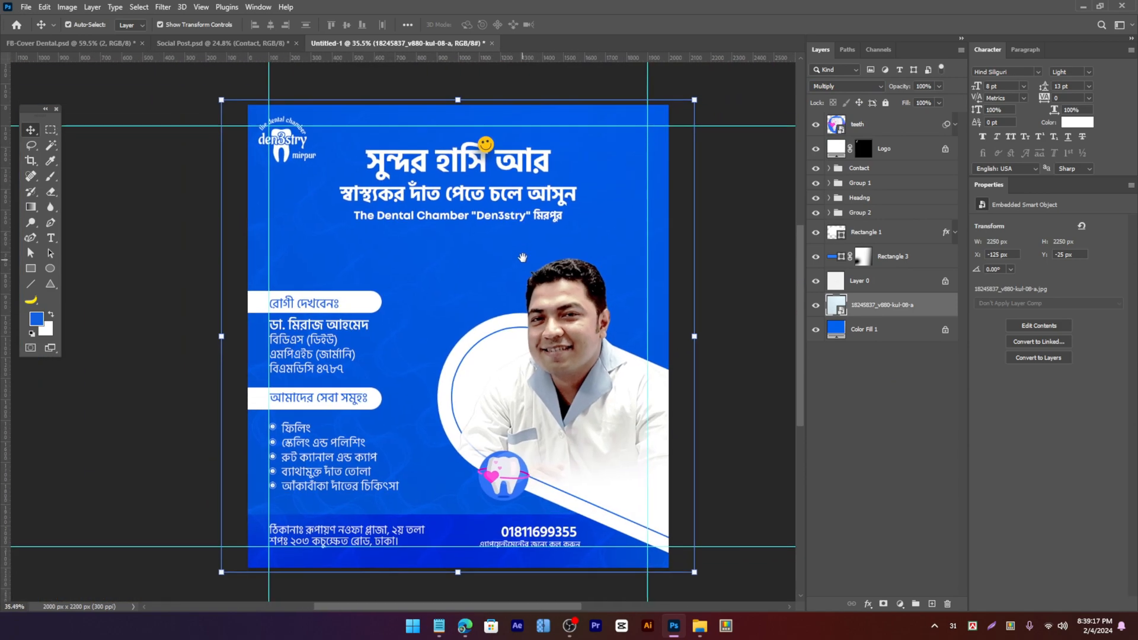
pyautogui.moveTo(452, 286); pyautogui.dragTo(467, 277)
pyautogui.scroll(5, 476, 526)
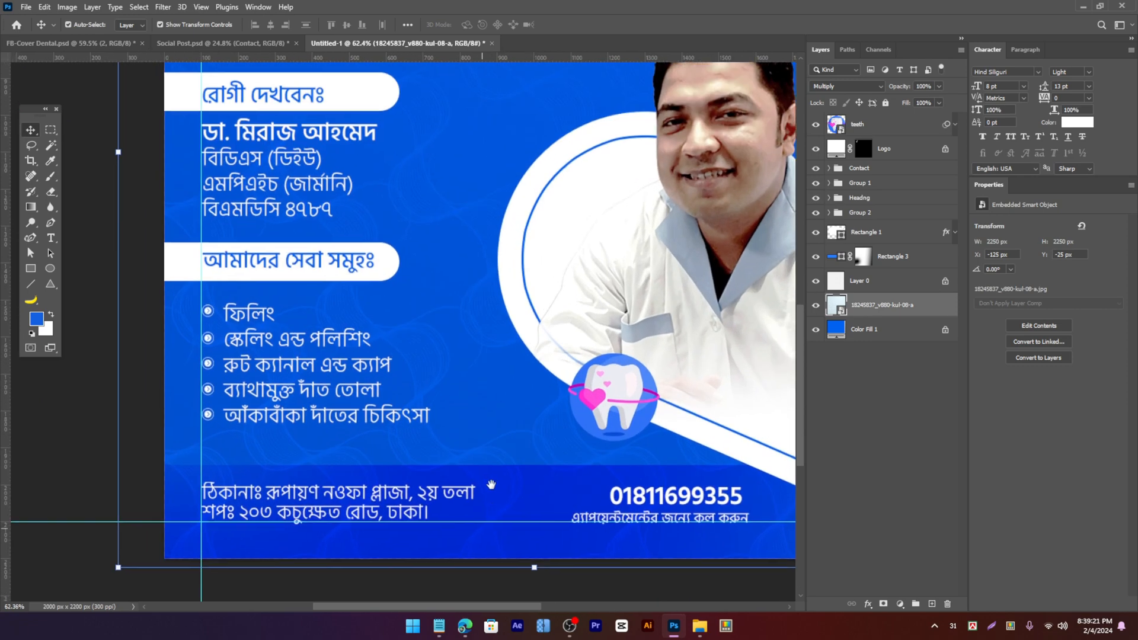
pyautogui.scroll(-3, 431, 456)
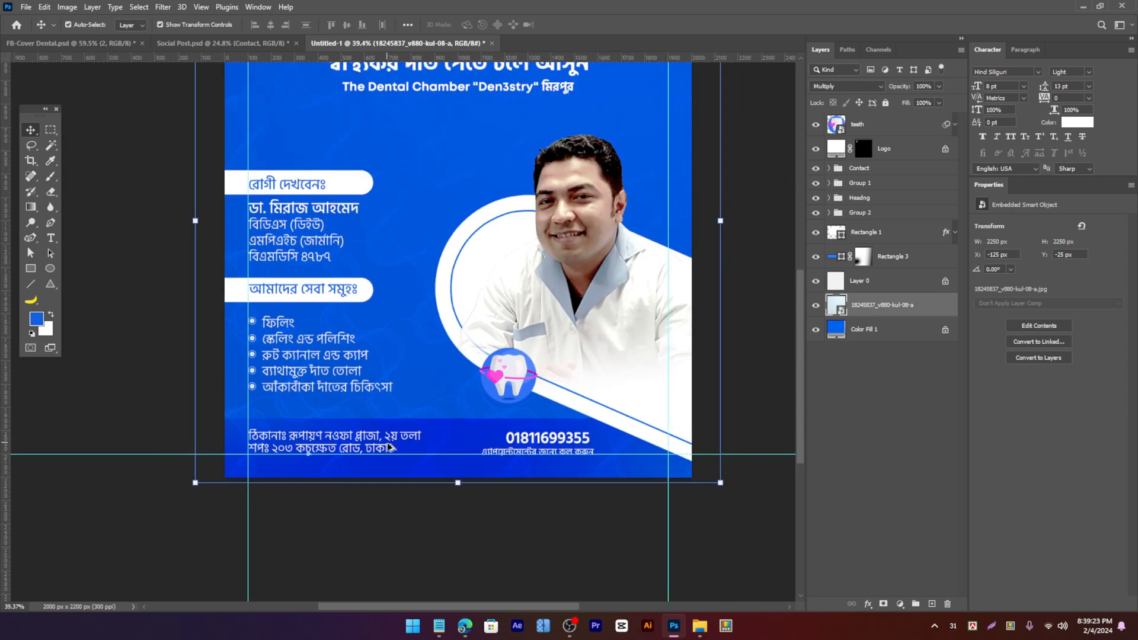
# Step: Add a layer mask to the wave pattern and paint it black with a 1524 px soft brush around the left text, headings and right edge
pyautogui.click(882, 605)
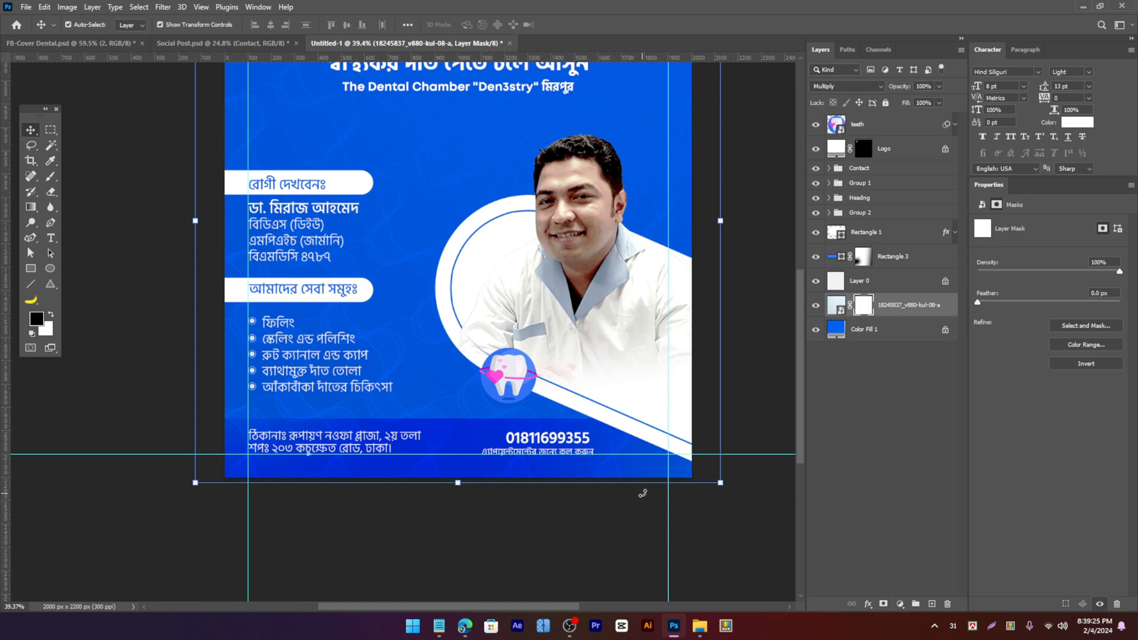
pyautogui.press('g')
pyautogui.scroll(-1, 431, 482)
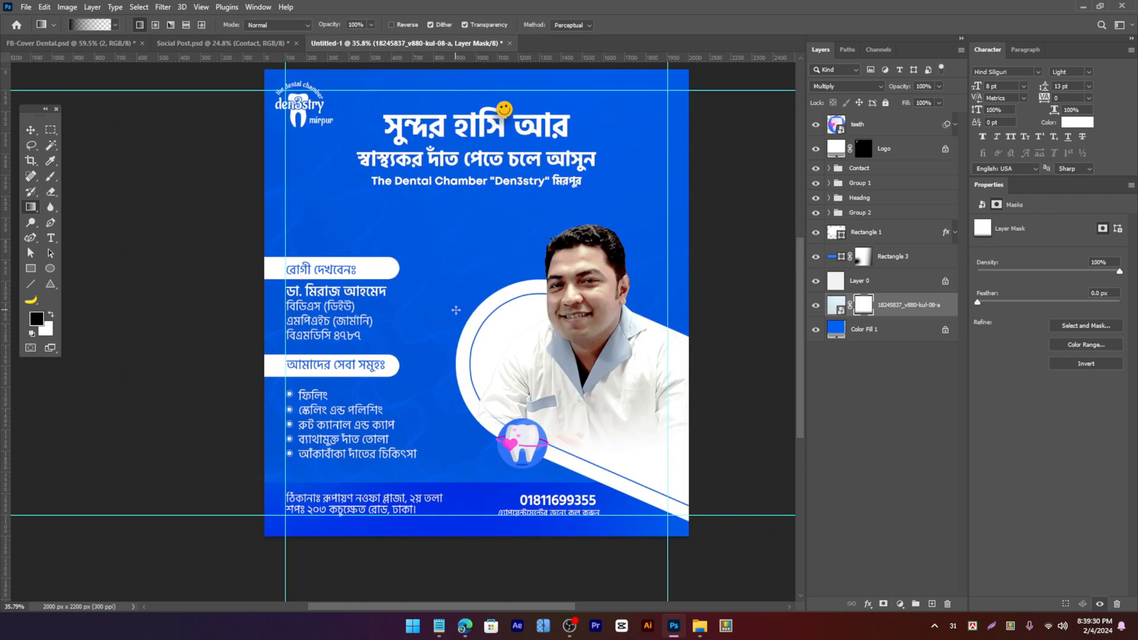
pyautogui.press('b')
pyautogui.moveTo(368, 266)
pyautogui.mouseDown()
pyautogui.moveTo(439, 266)
pyautogui.moveTo(429, 274)
pyautogui.mouseUp()
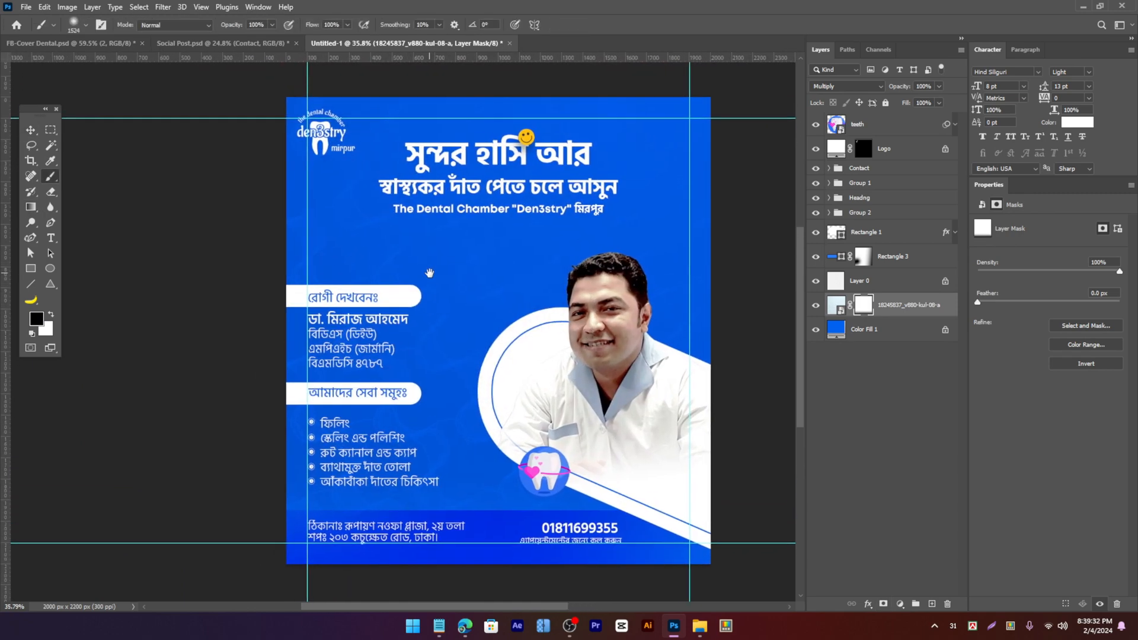
pyautogui.click(354, 330)
pyautogui.moveTo(538, 214); pyautogui.dragTo(521, 292)
pyautogui.click(528, 190)
pyautogui.moveTo(724, 433); pyautogui.dragTo(696, 393)
pyautogui.click(697, 394)
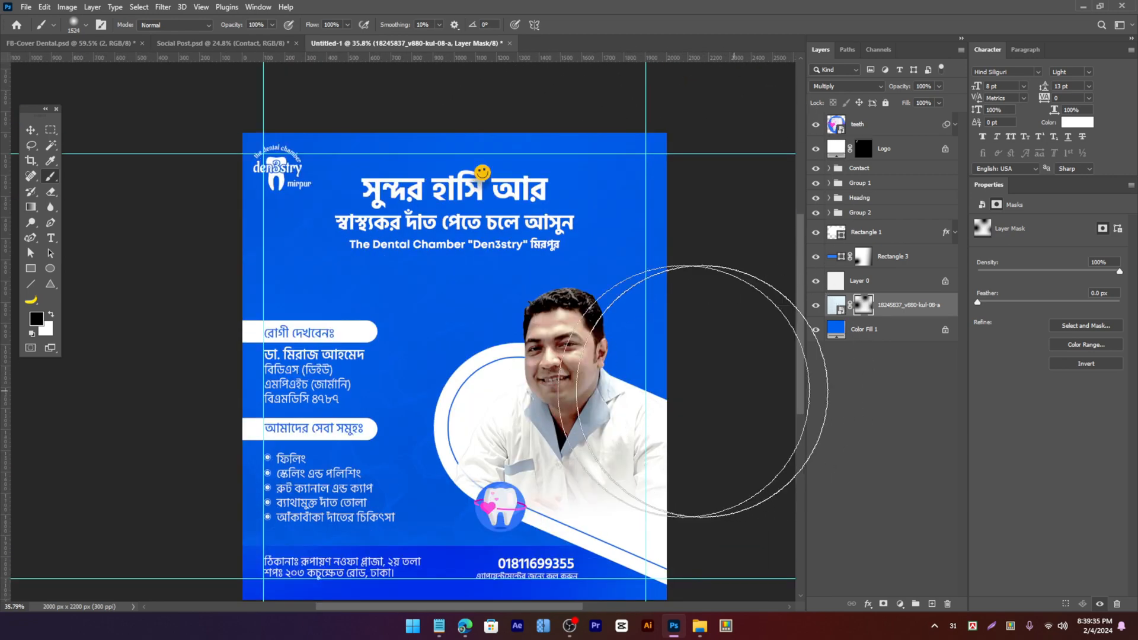
pyautogui.scroll(-3, 592, 293)
pyautogui.moveTo(521, 383); pyautogui.dragTo(567, 349)
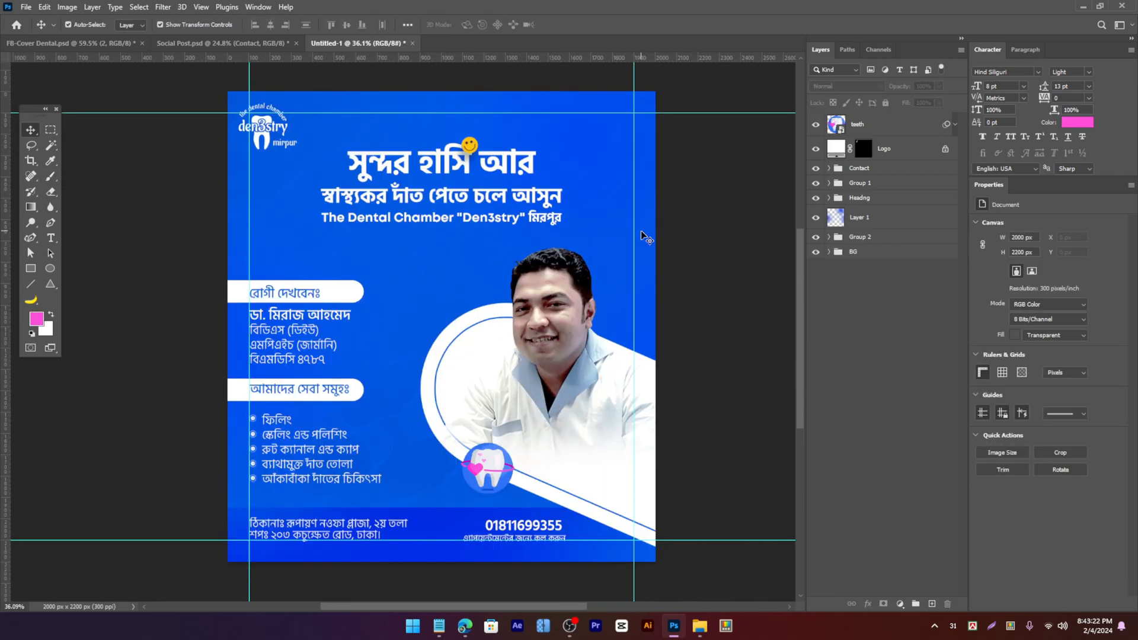